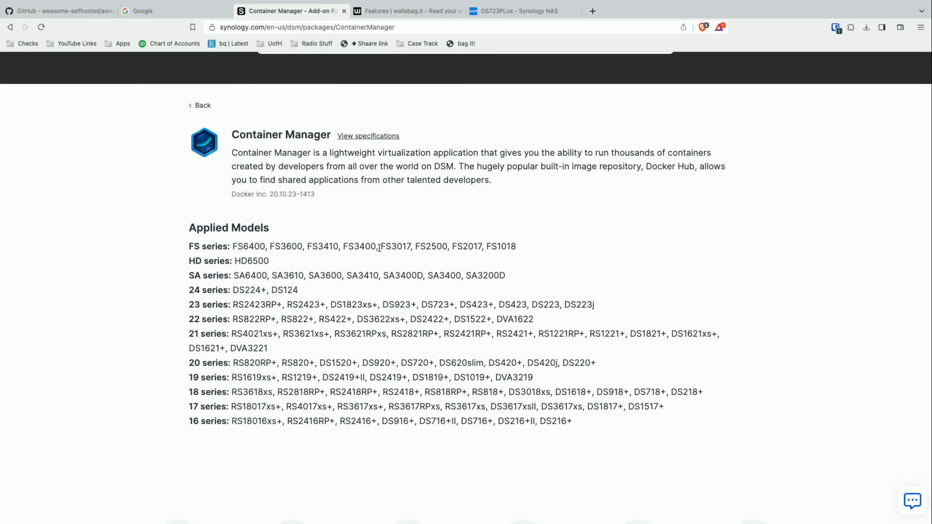
- Review the list of Synology models that support the Container Manager package
scroll(391, 331, "down", 1)
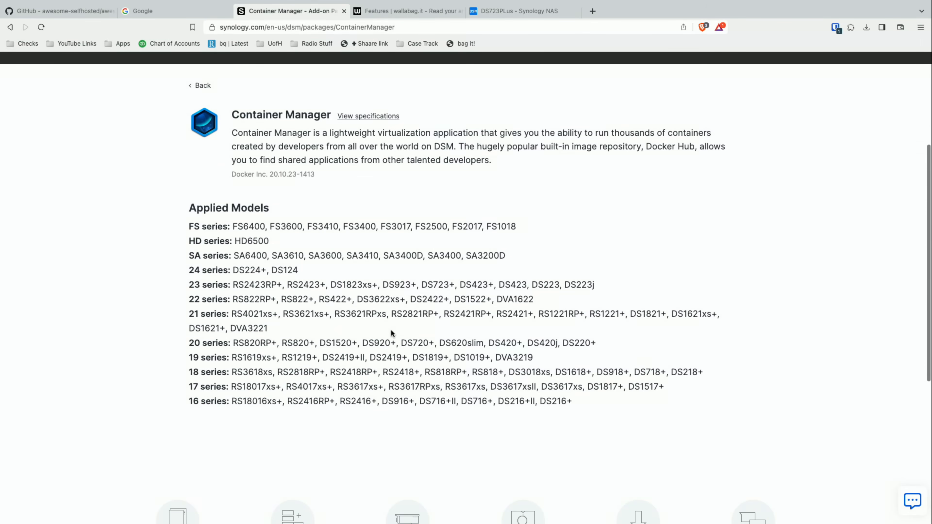
scroll(389, 361, "down", 1)
scroll(389, 361, "up", 1)
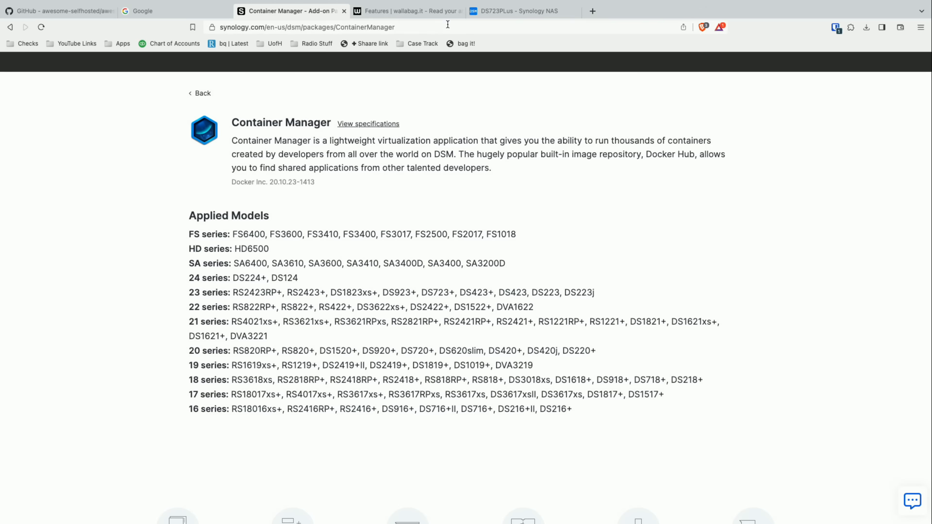
- Switch to the DS723Plus NAS desktop, open Text Editor and reposition its empty window
left_click(496, 11)
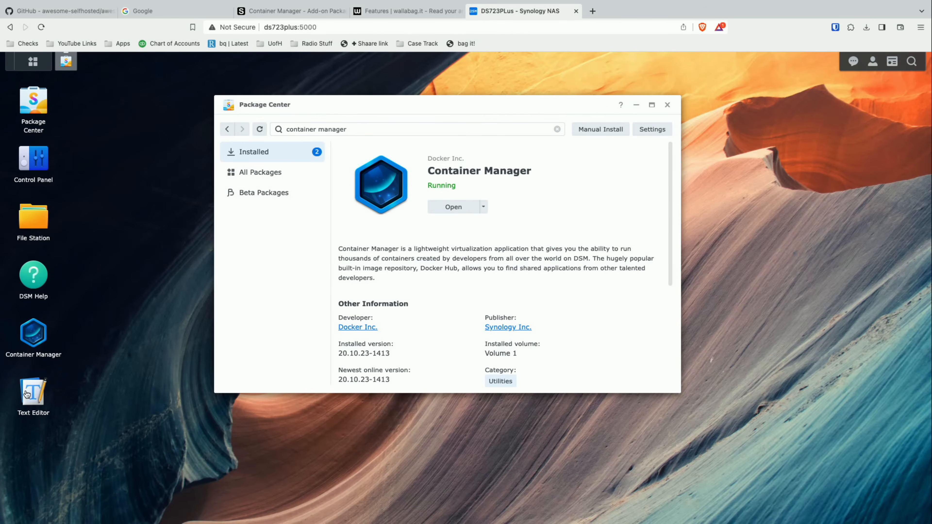
left_click(43, 396)
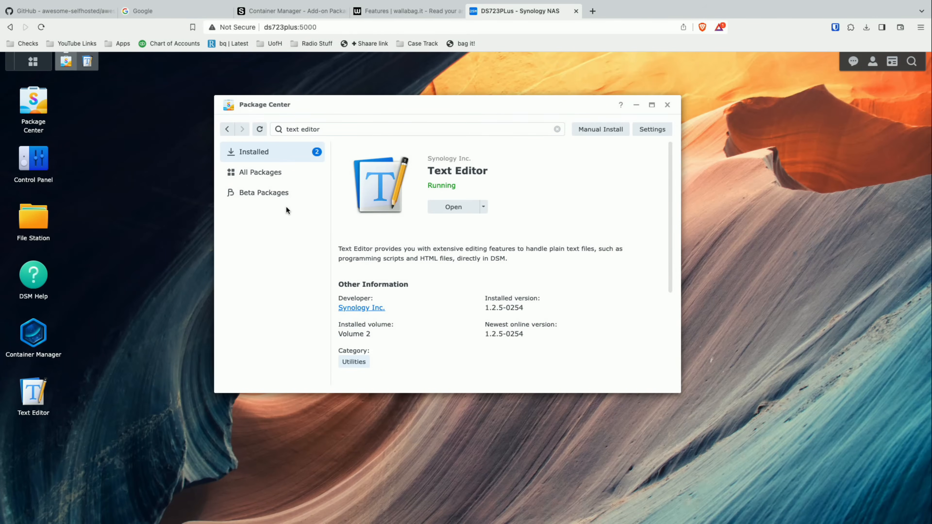
left_click_drag(198, 91, 261, 134)
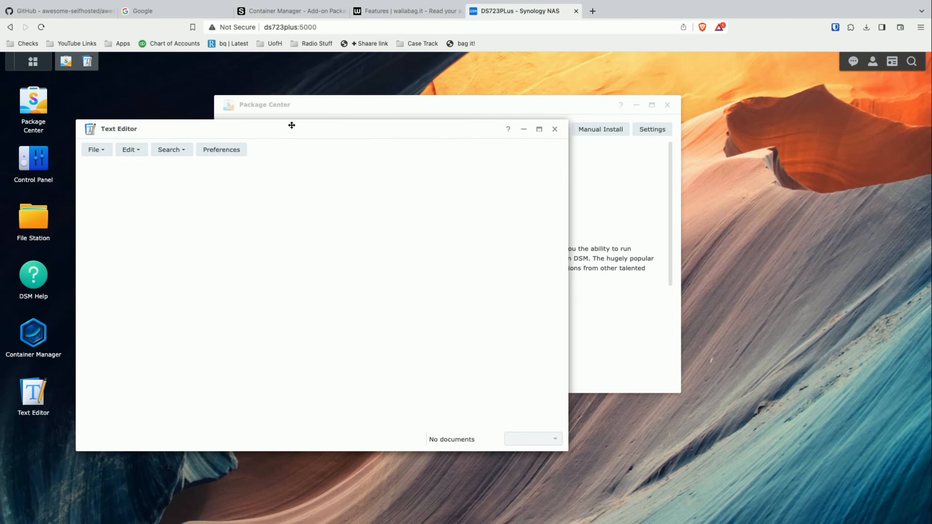
left_click_drag(425, 126, 425, 134)
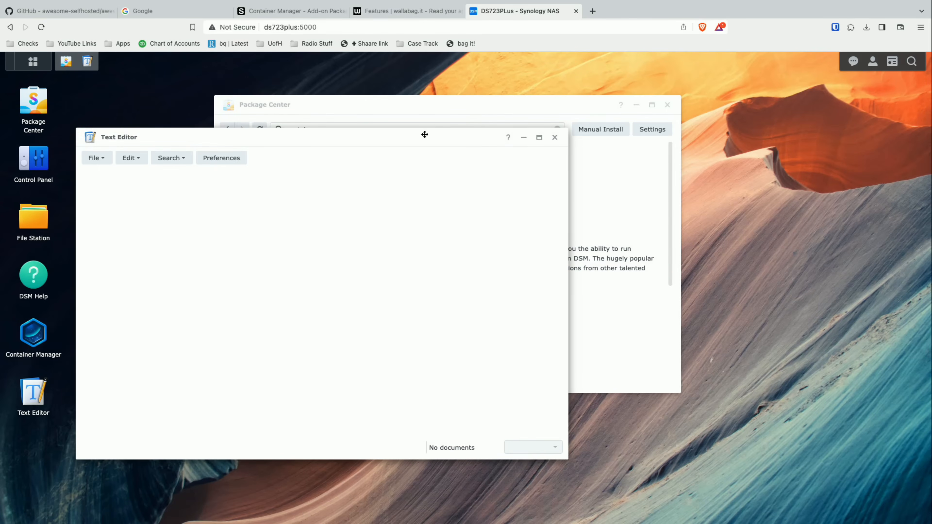
left_click_drag(428, 136, 419, 136)
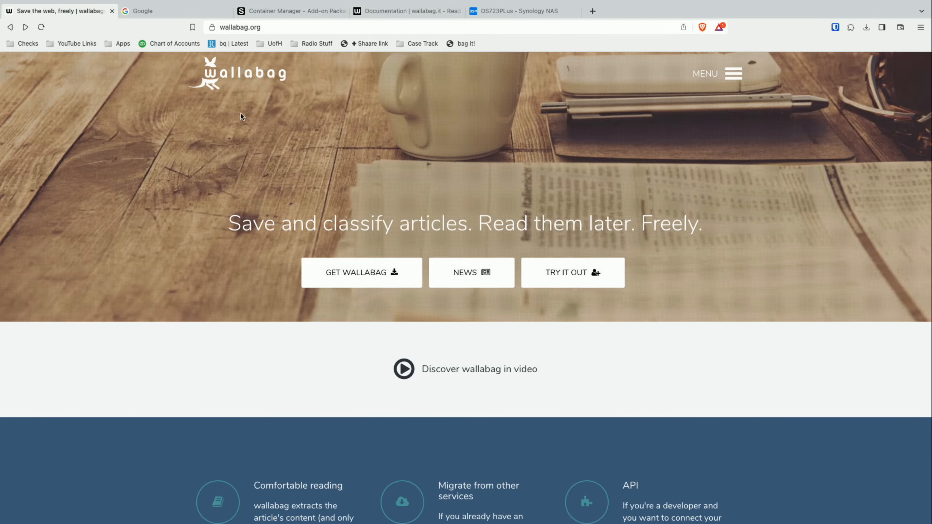
- Search Google for "wallabag docker compose" and open the official wallabag/docker GitHub repository
left_click(182, 14)
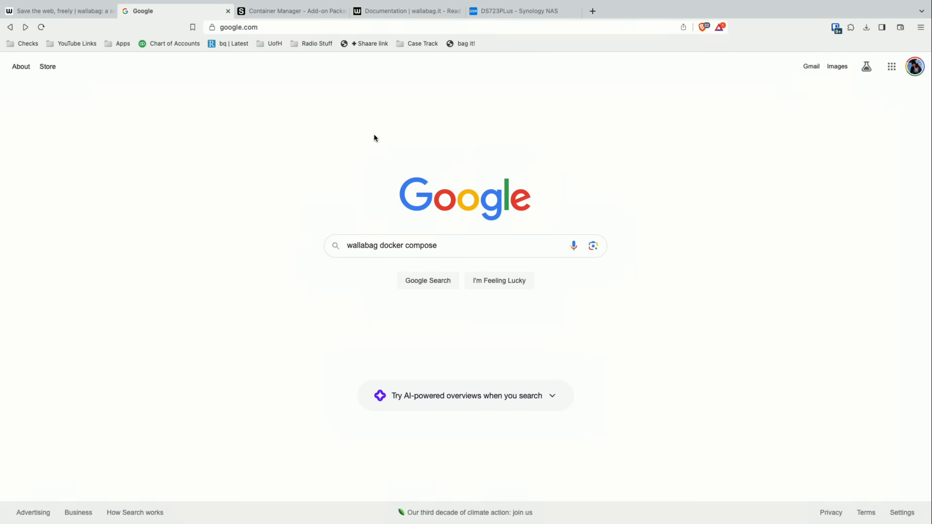
left_click(517, 246)
key("Return")
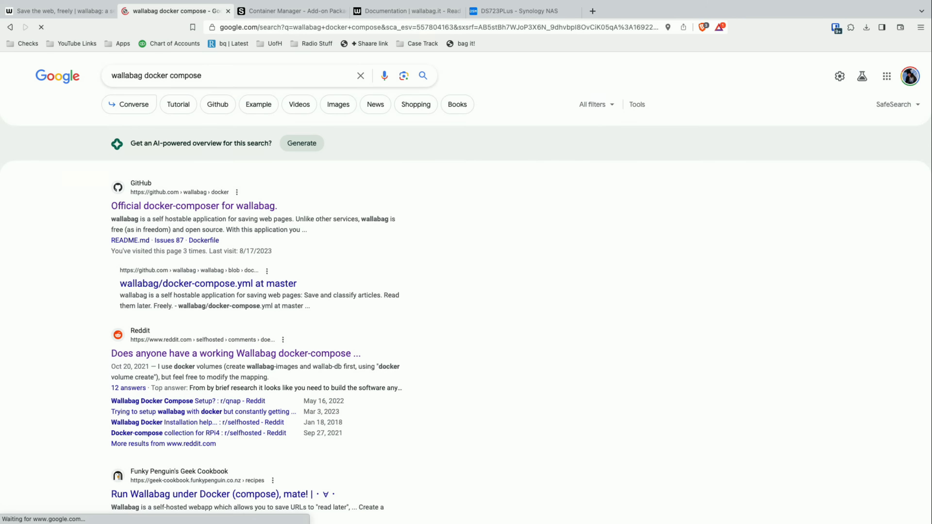
left_click(257, 207)
- Examine the wallabag README down to its example docker-compose file, including the wallabag, db and redis services
scroll(447, 266, "down", 20)
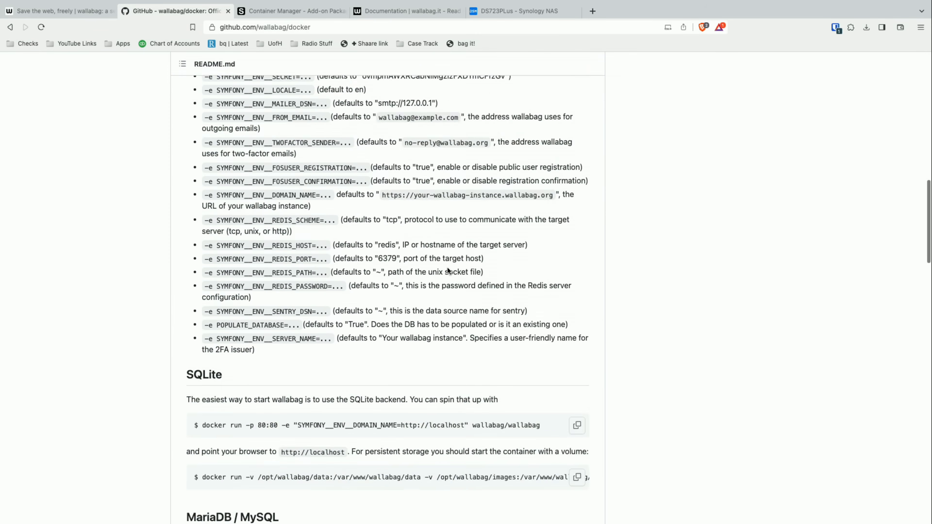
scroll(448, 268, "down", 10)
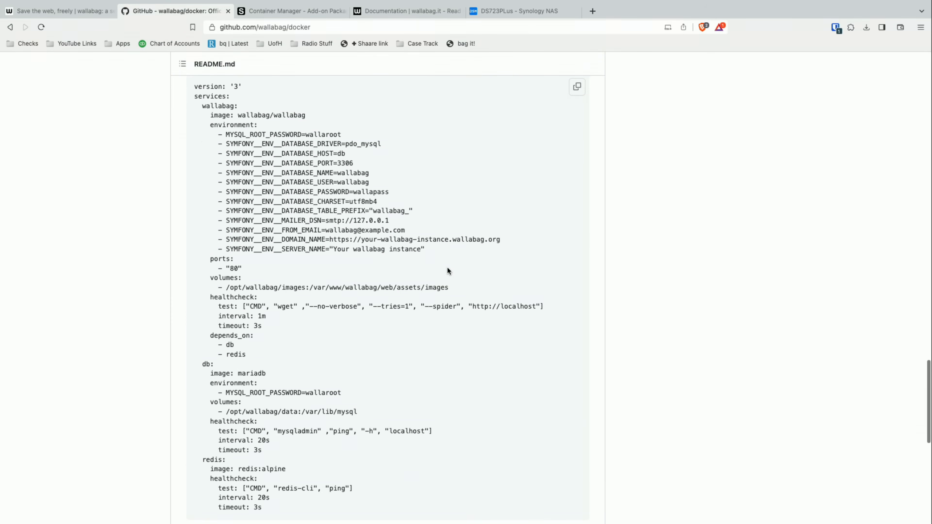
scroll(447, 267, "up", 1)
scroll(447, 268, "down", 5)
scroll(447, 268, "up", 4)
scroll(447, 271, "up", 1)
scroll(447, 271, "down", 3)
scroll(447, 271, "up", 1)
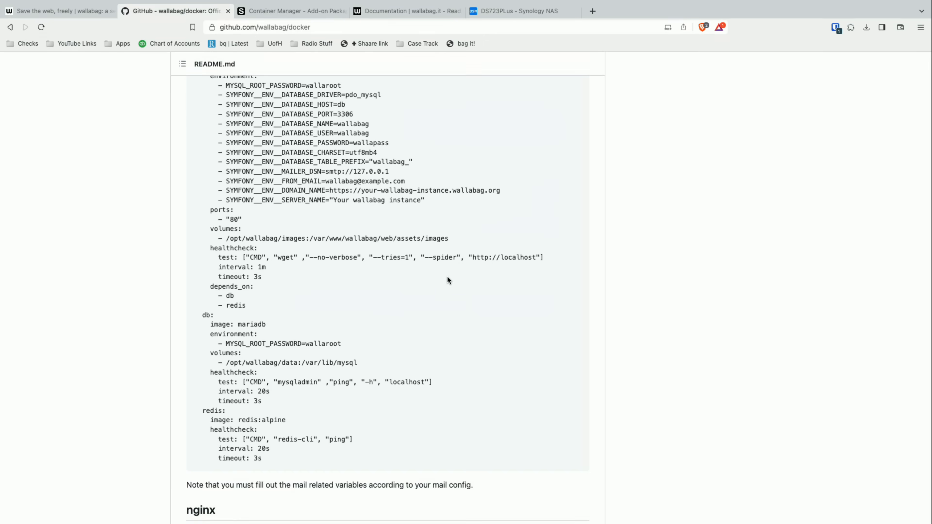
scroll(433, 301, "up", 4)
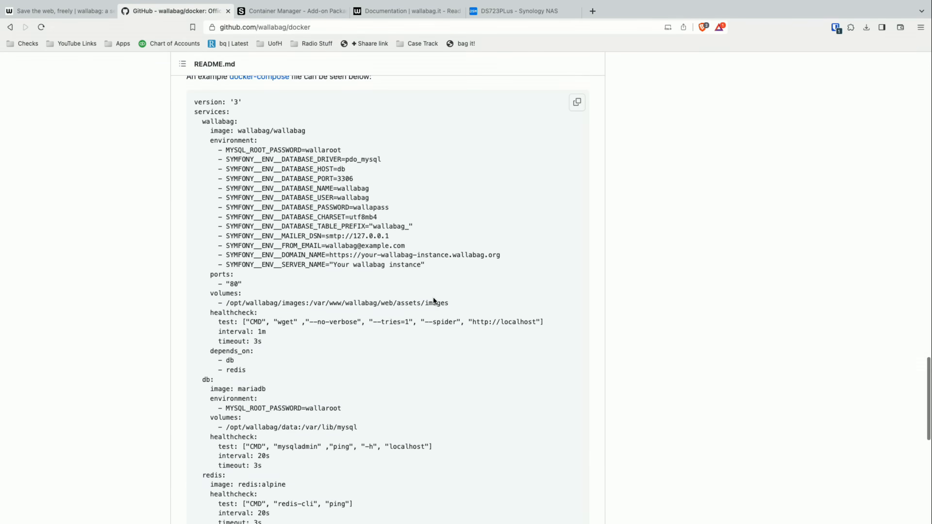
scroll(433, 301, "down", 1)
scroll(434, 298, "down", 3)
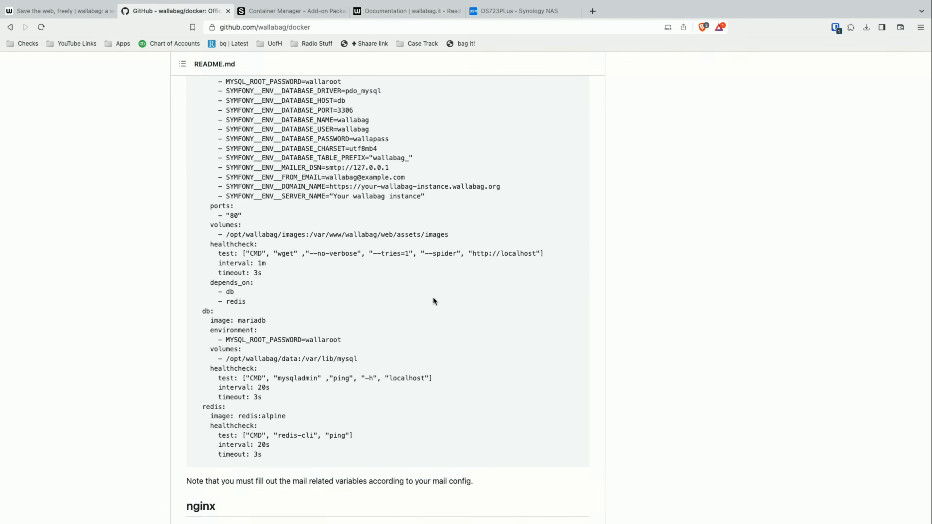
scroll(460, 325, "up", 3)
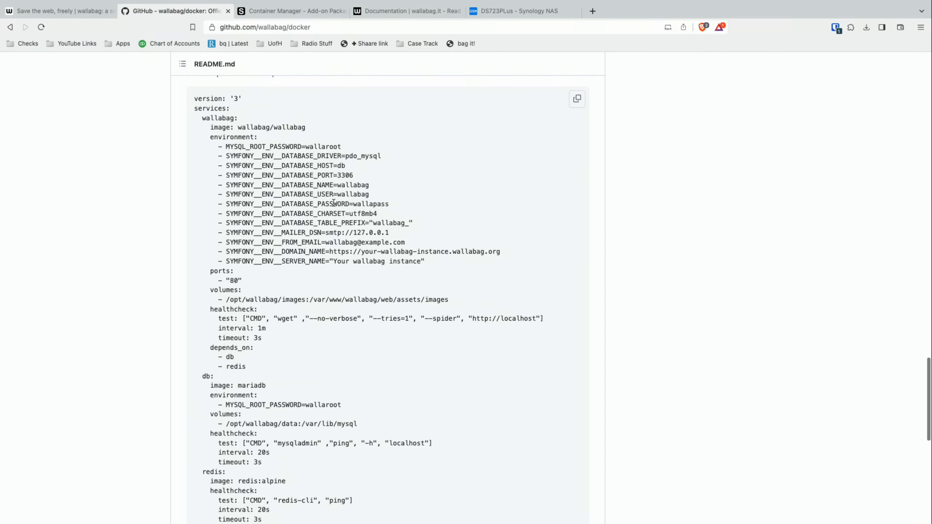
- Copy the entire example docker-compose file from the README, from the version line through the redis service
left_click_drag(190, 98, 292, 348)
key("super+c")
scroll(243, 168, "down", 8)
scroll(291, 347, "up", 9)
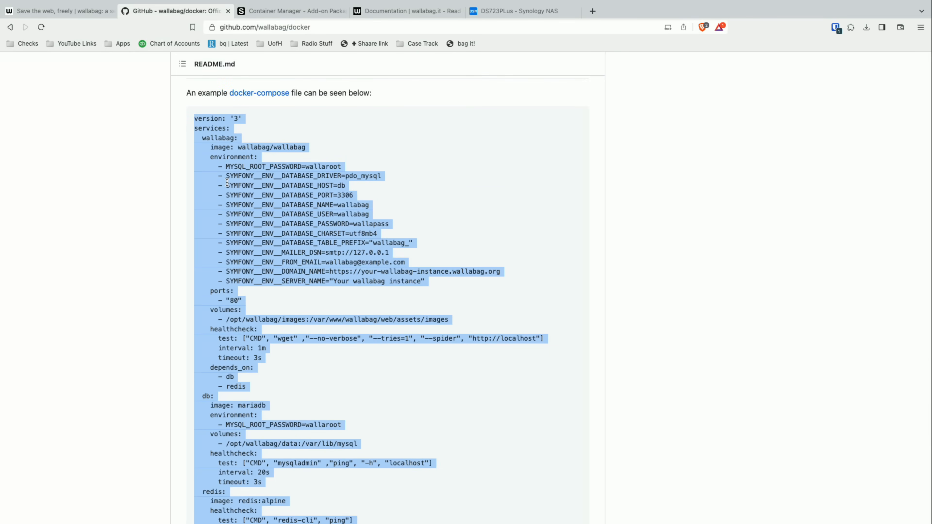
- Switch to the NAS desktop and paste the copied compose file into a new Text Editor document
left_click(512, 11)
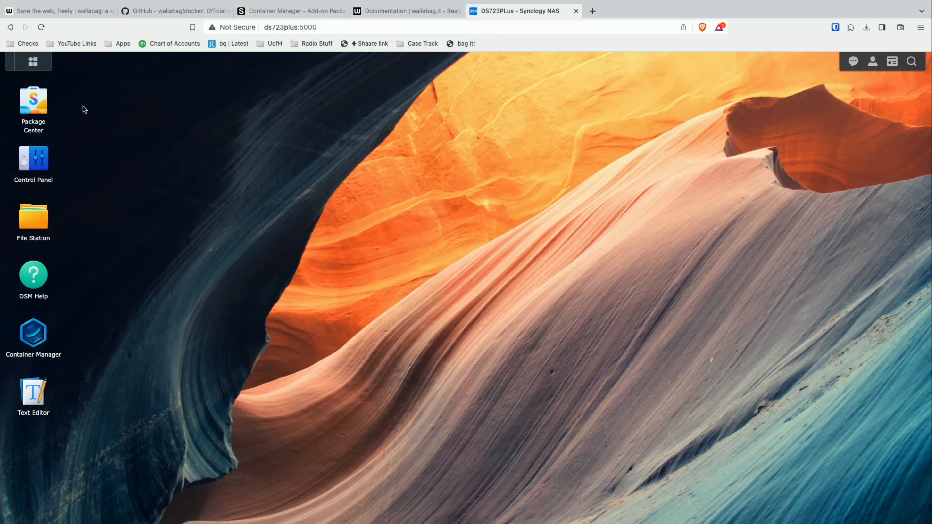
left_click(33, 398)
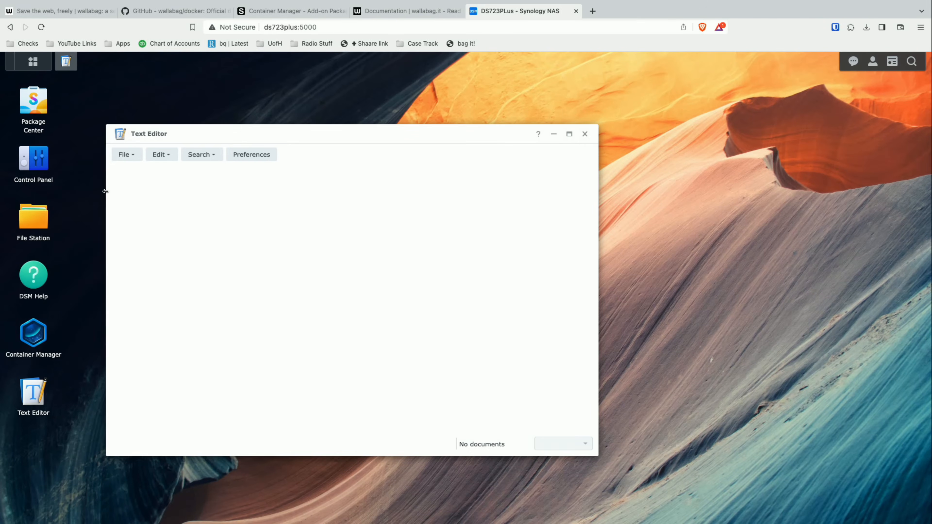
left_click(129, 158)
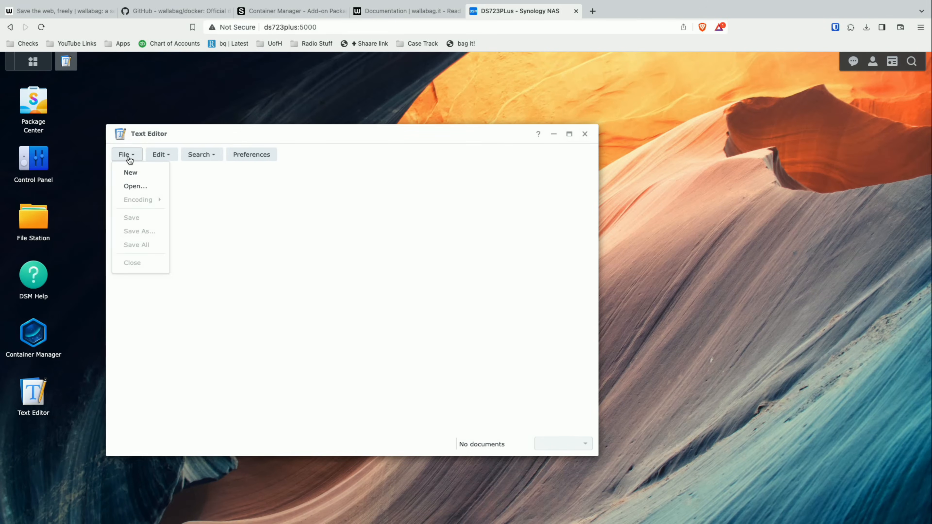
left_click(131, 173)
key("super+v")
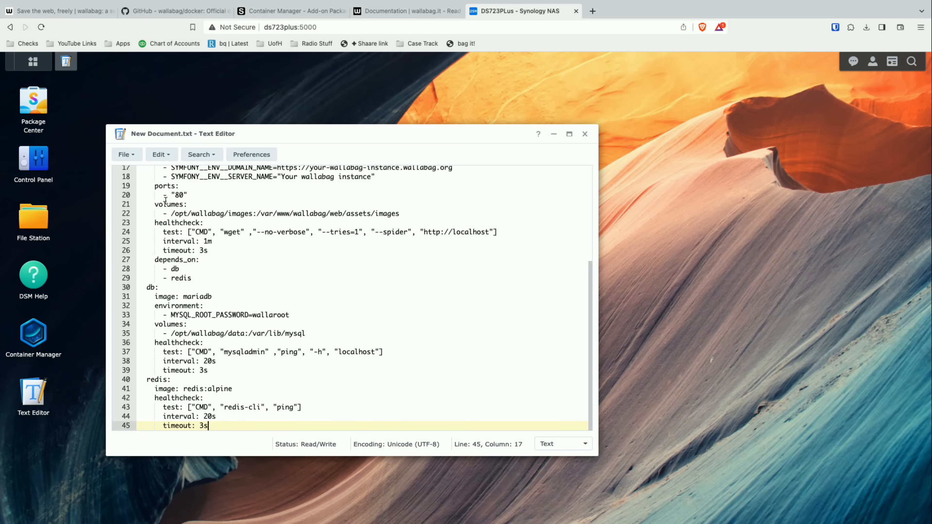
left_click(329, 270)
scroll(329, 271, "up", 5)
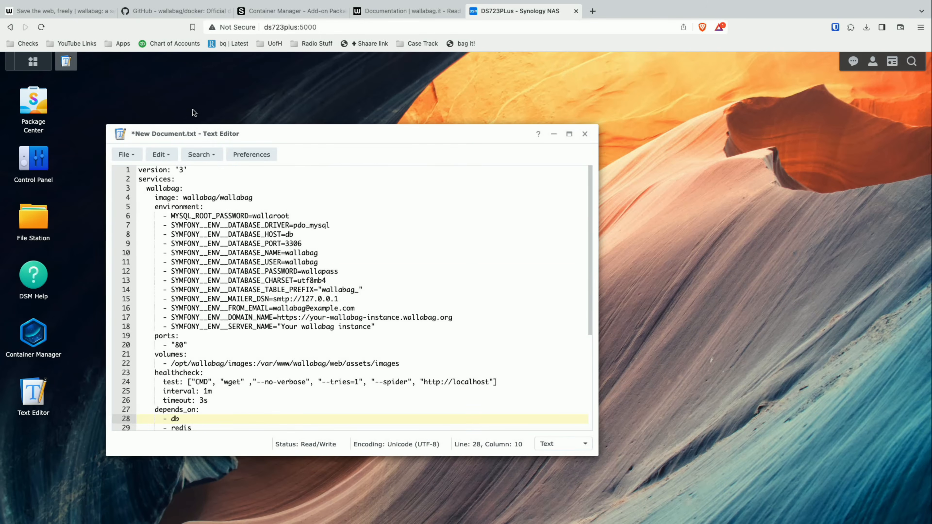
- Reposition the Text Editor window and place the text cursor on the first environment variable line
left_click_drag(196, 126, 257, 87)
left_click(238, 225)
key("Up")
key("Up")
key("Up")
key("Up")
key("Up")
key("Up")
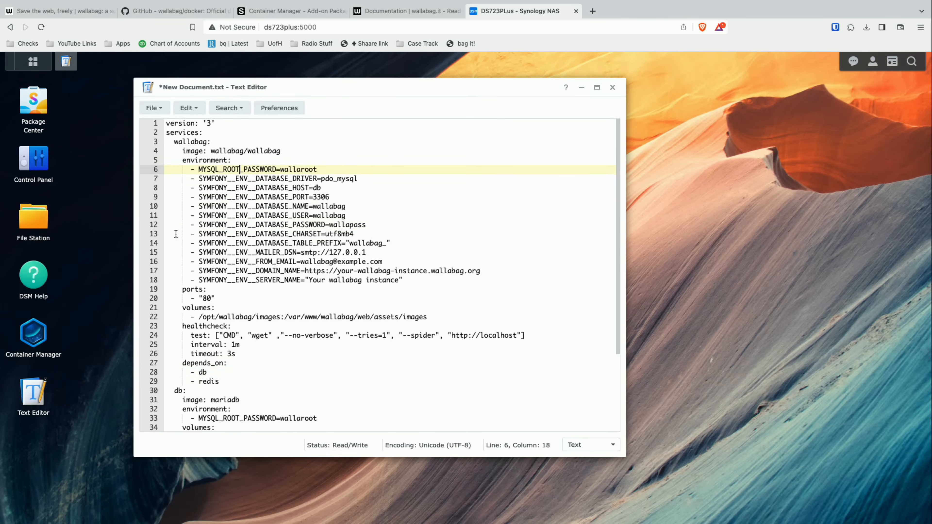
- In File Station, create a wallabag folder inside docker, open it, and move the window off the Text Editor document
left_click(36, 225)
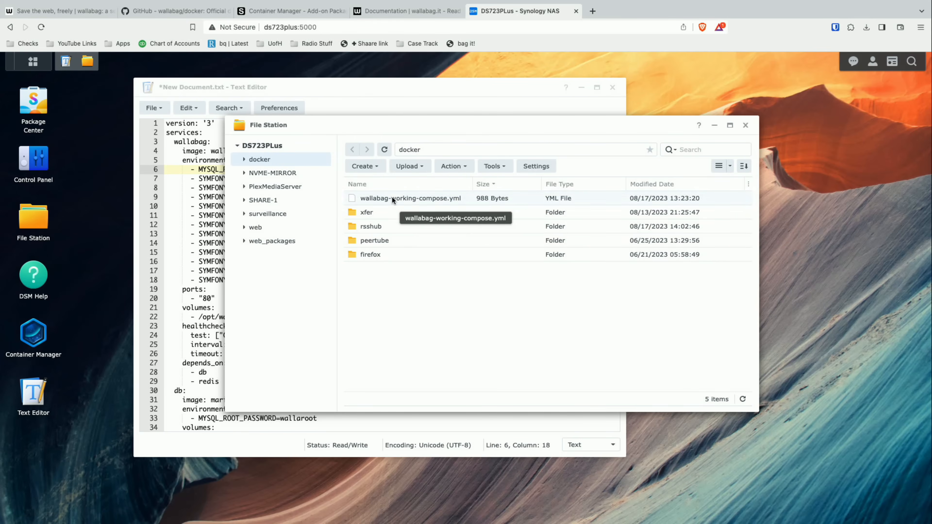
left_click(380, 167)
left_click(384, 180)
type("wallabag")
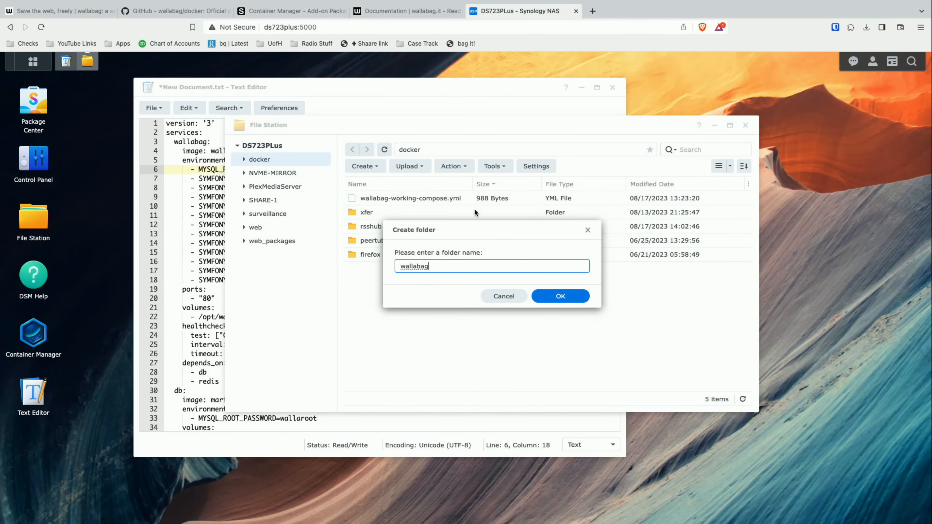
left_click(556, 296)
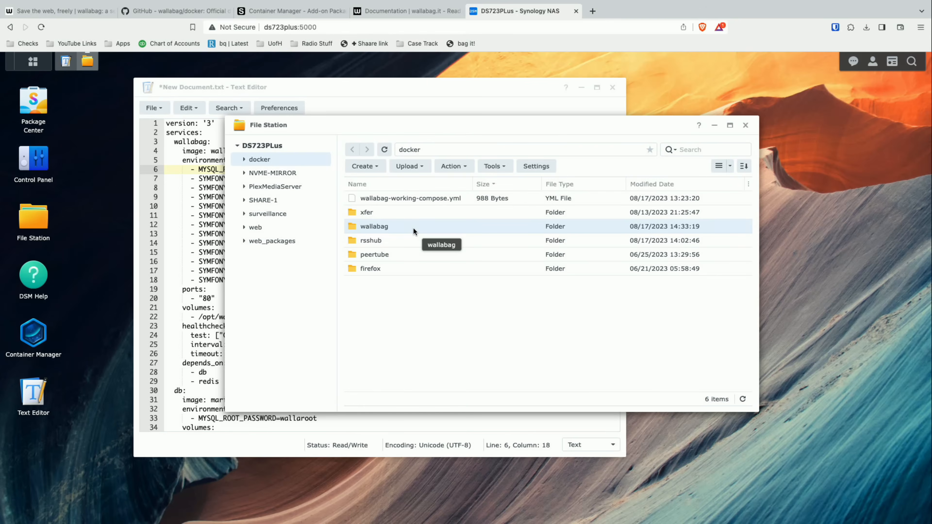
double_click(413, 228)
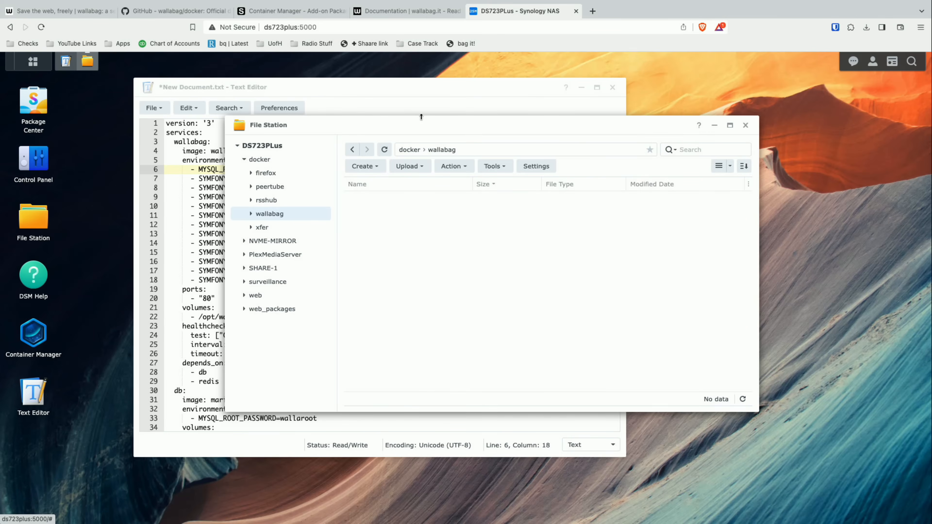
left_click_drag(422, 125, 472, 127)
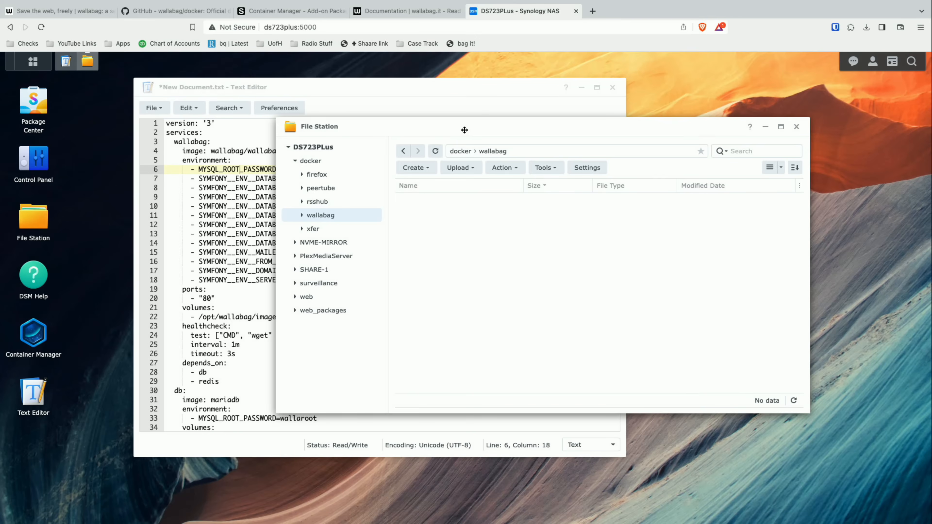
left_click_drag(459, 129, 487, 130)
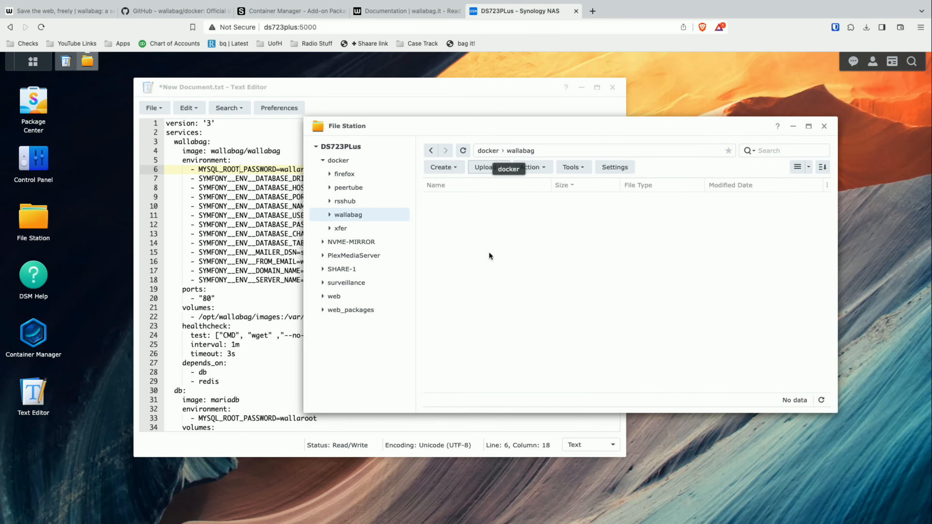
- Save the Text Editor document as compose.yaml in the docker/wallabag folder
left_click(270, 89)
left_click(154, 108)
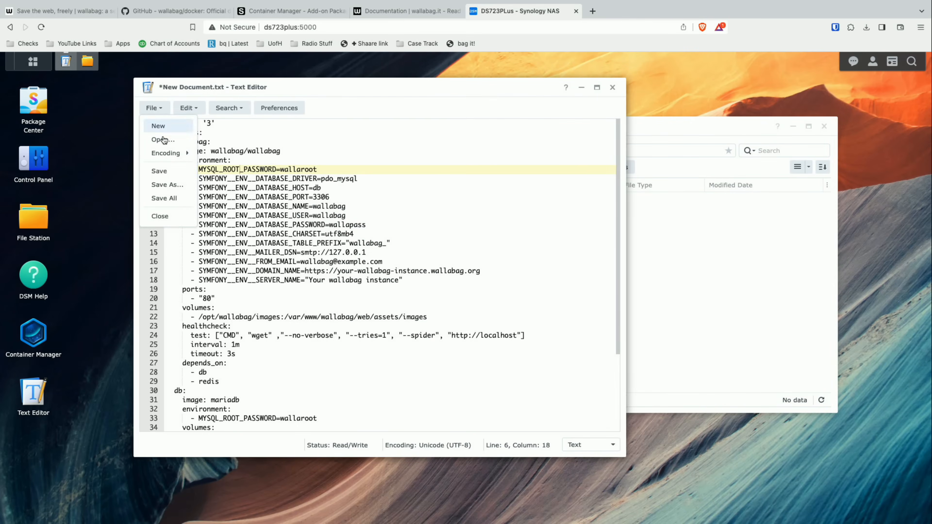
left_click(174, 187)
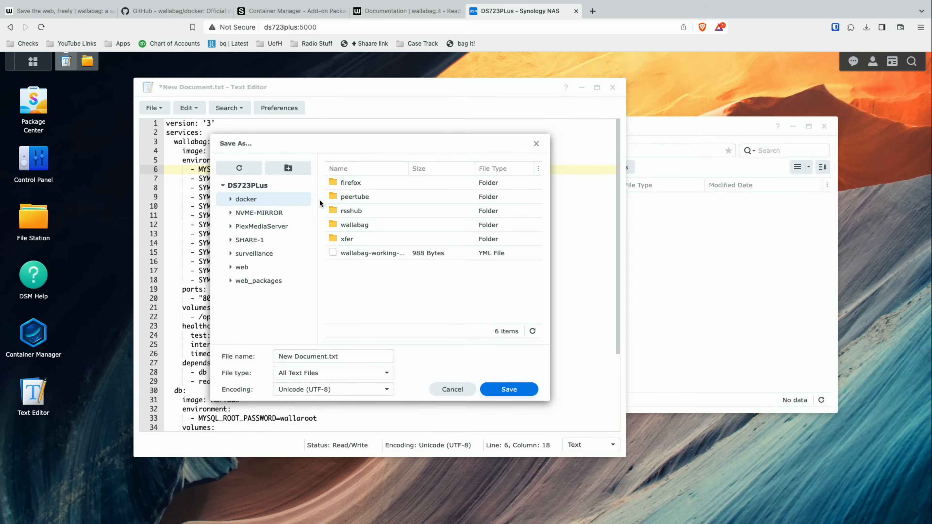
double_click(353, 224)
triple_click(320, 355)
type("compose.yaml")
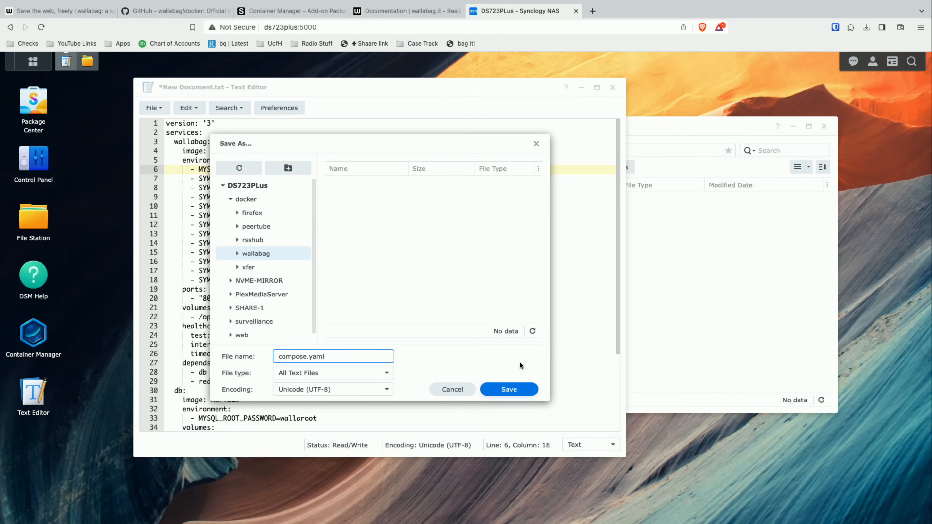
left_click(506, 389)
- Check the wallabag folder for the saved compose.yaml, then look through the file's contents in Text Editor
left_click(679, 299)
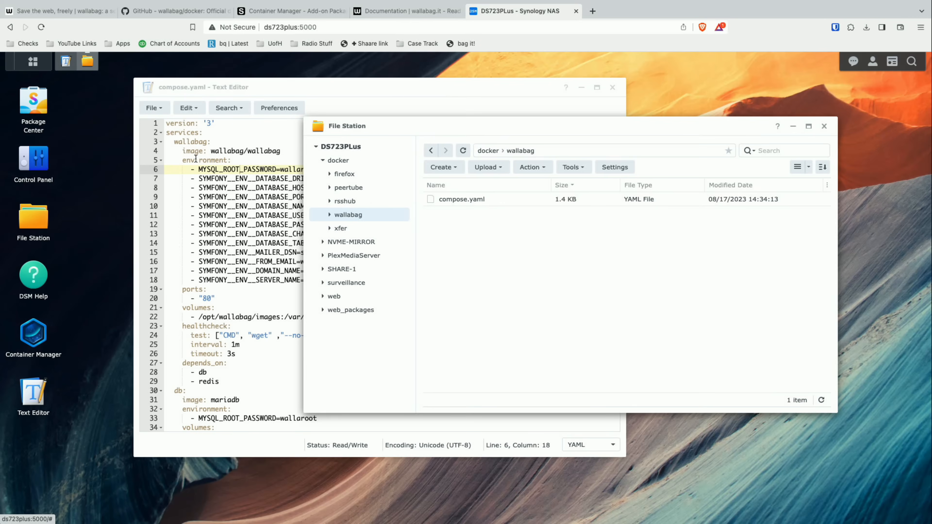
left_click(209, 184)
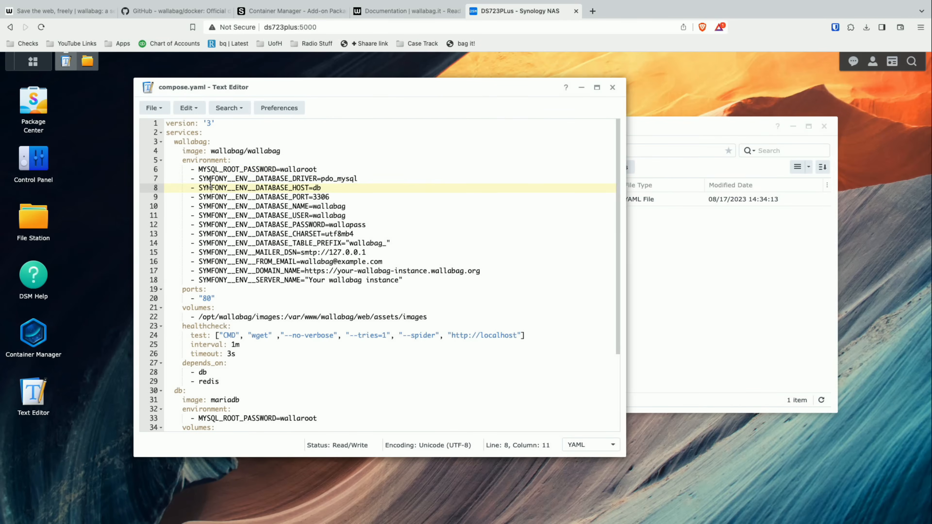
scroll(215, 161, "down", 5)
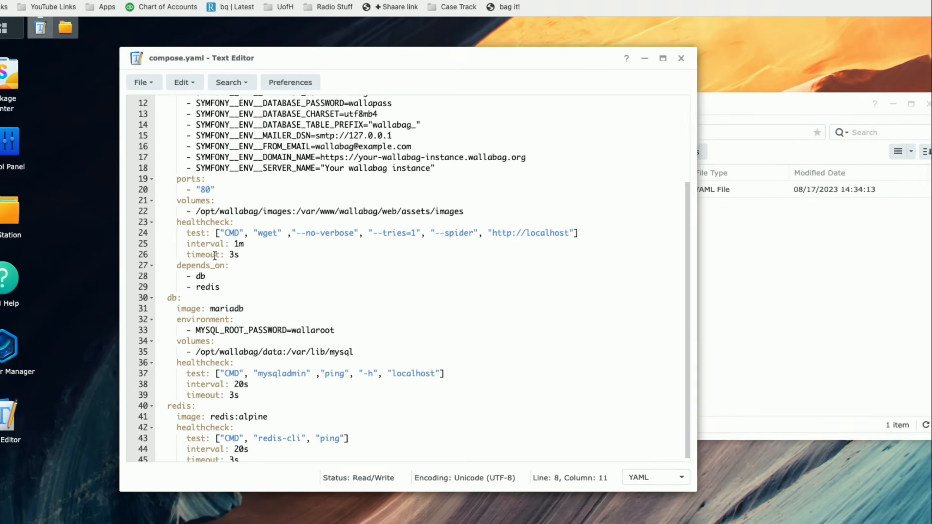
scroll(279, 261, "up", 5)
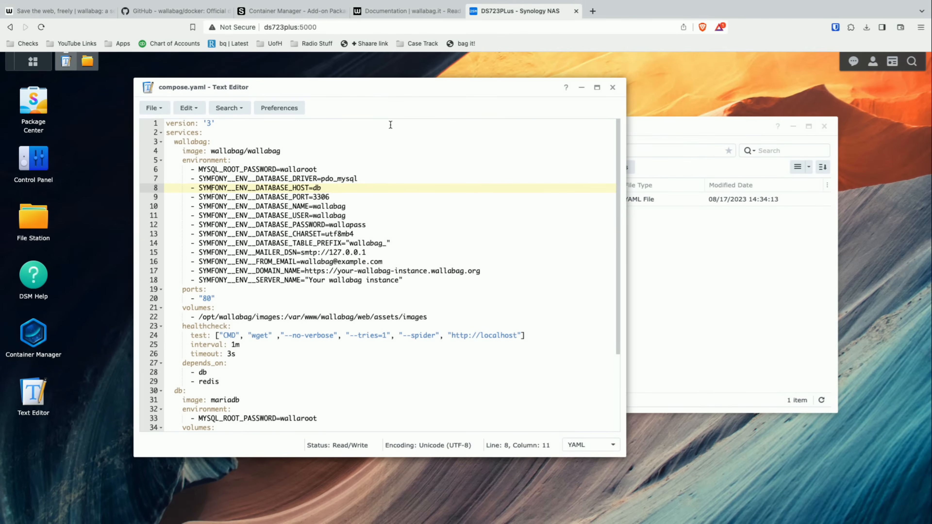
- Review the wallabag service's environment variables in compose.yaml, highlighting the root password and database password values
left_click_drag(367, 87, 379, 86)
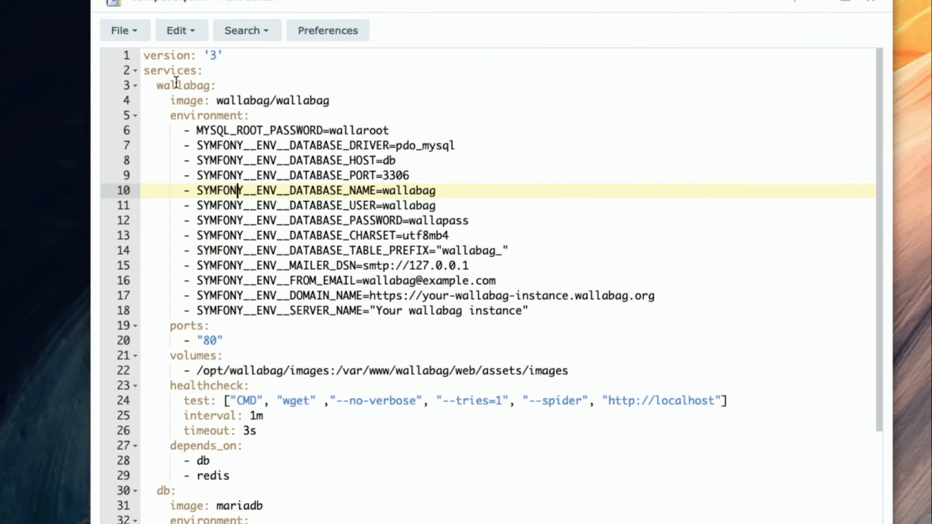
left_click_drag(170, 115, 522, 318)
left_click(537, 317)
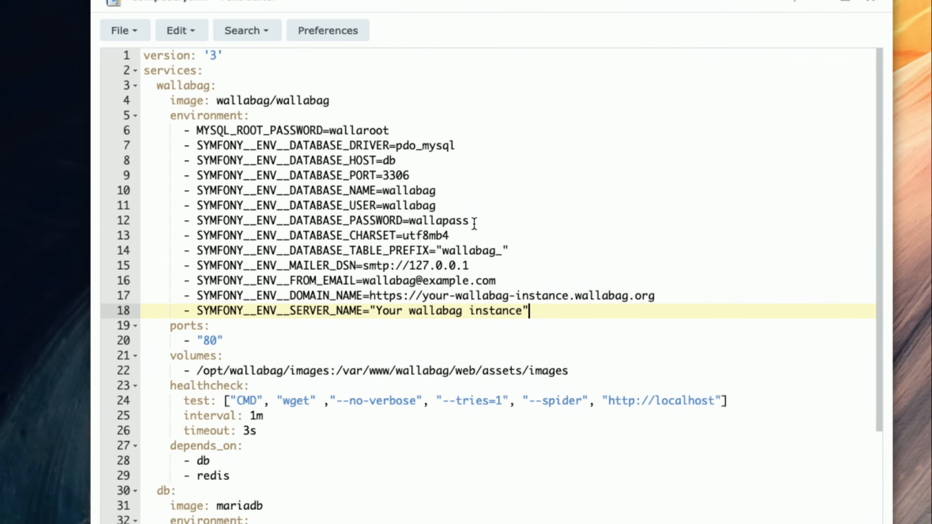
left_click(369, 130)
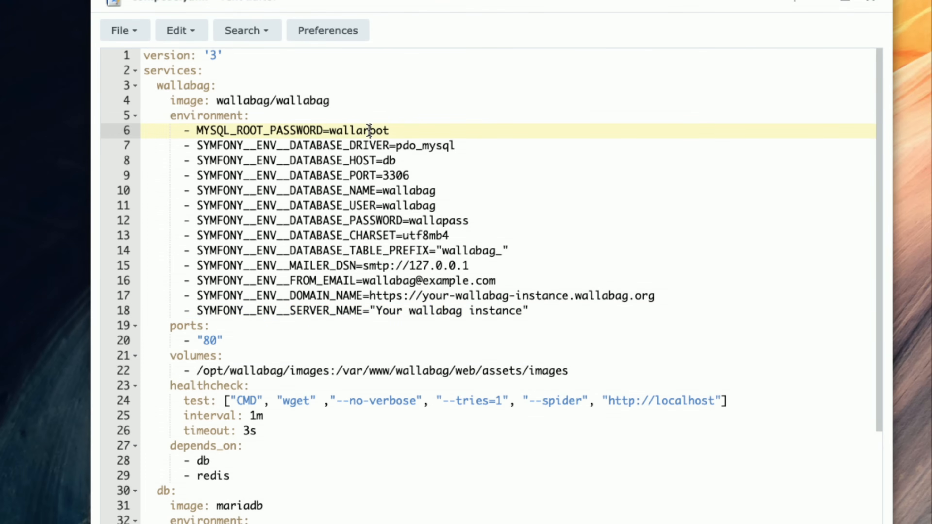
double_click(382, 130)
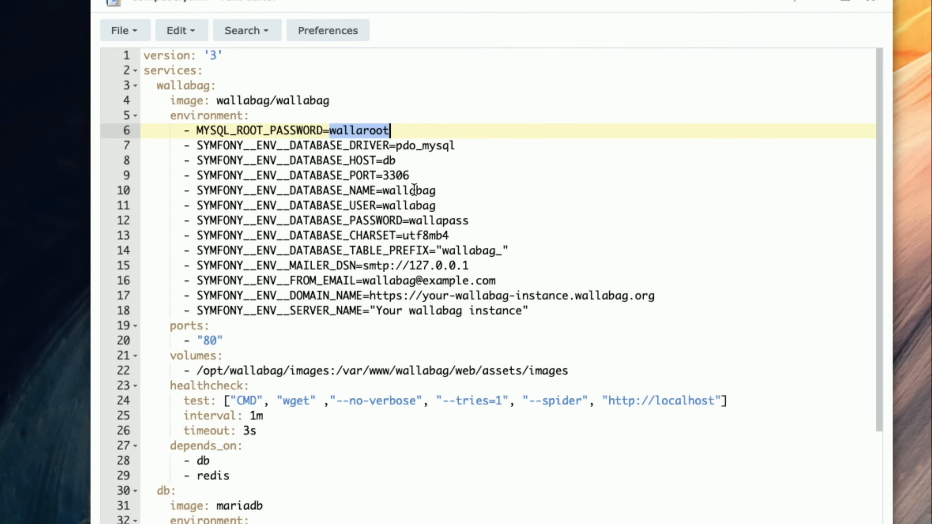
double_click(428, 220)
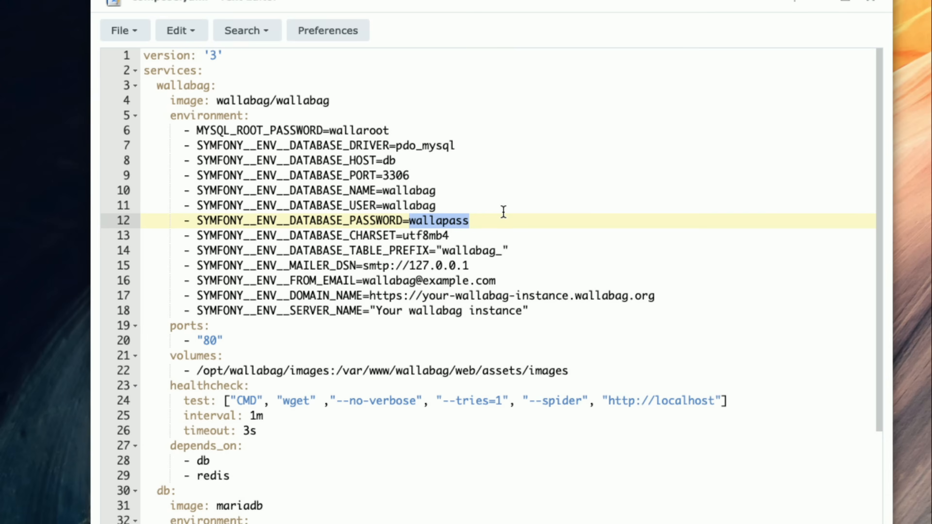
left_click(515, 216)
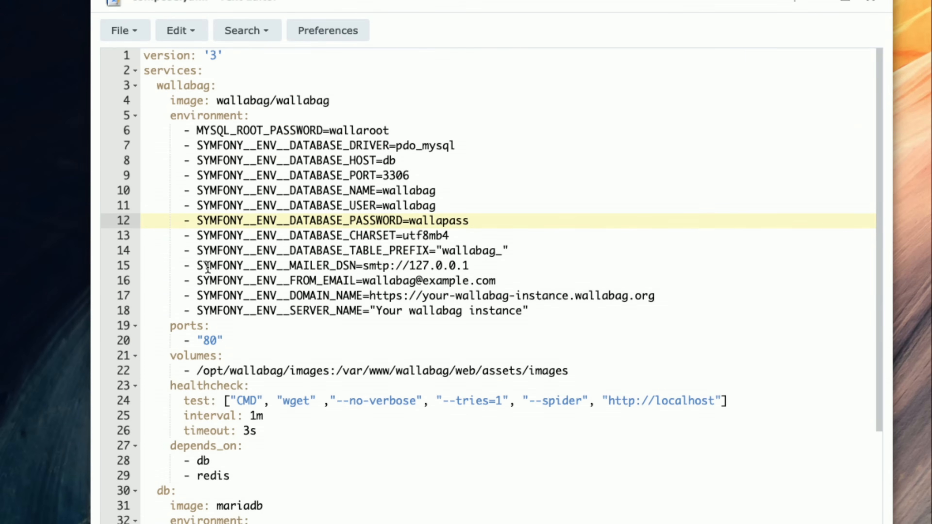
- Delete the MAILER_DSN and FROM_EMAIL lines from the wallabag environment section, leaving no blank line
left_click(192, 265)
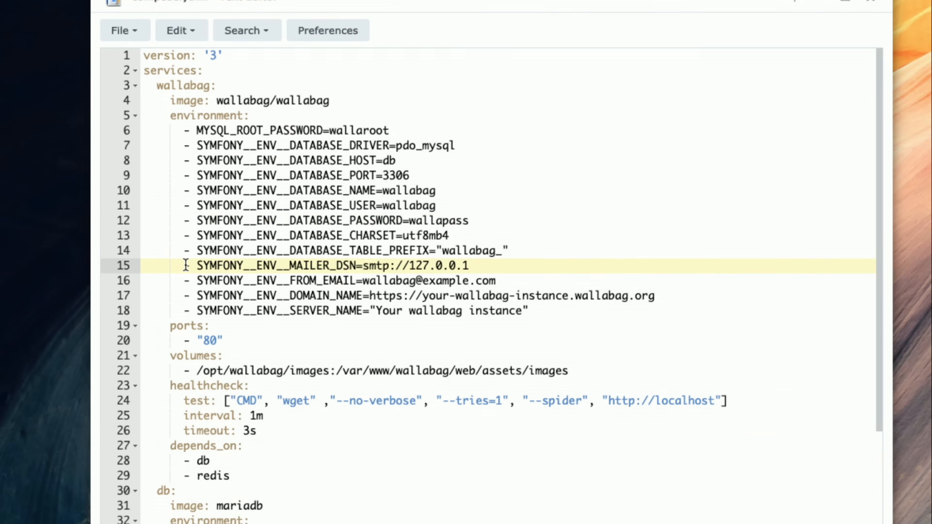
left_click_drag(185, 274, 500, 276)
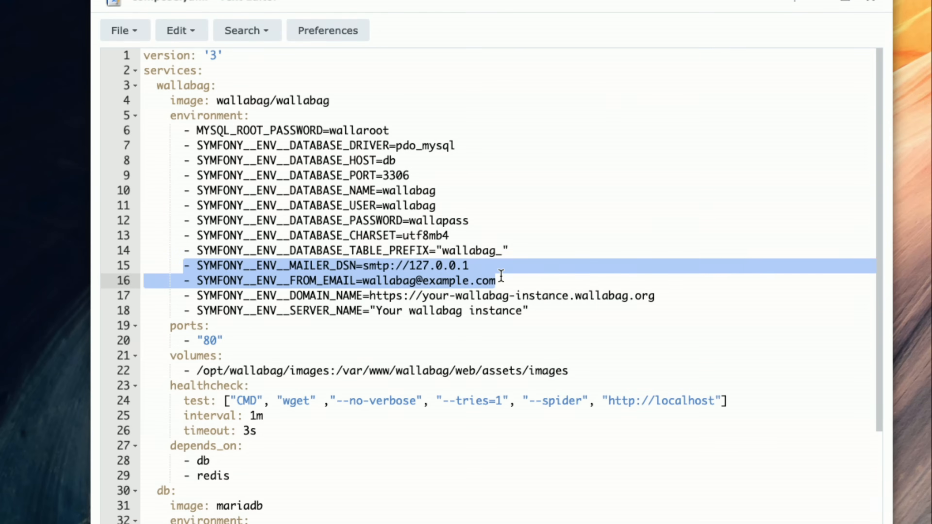
key("BackSpace")
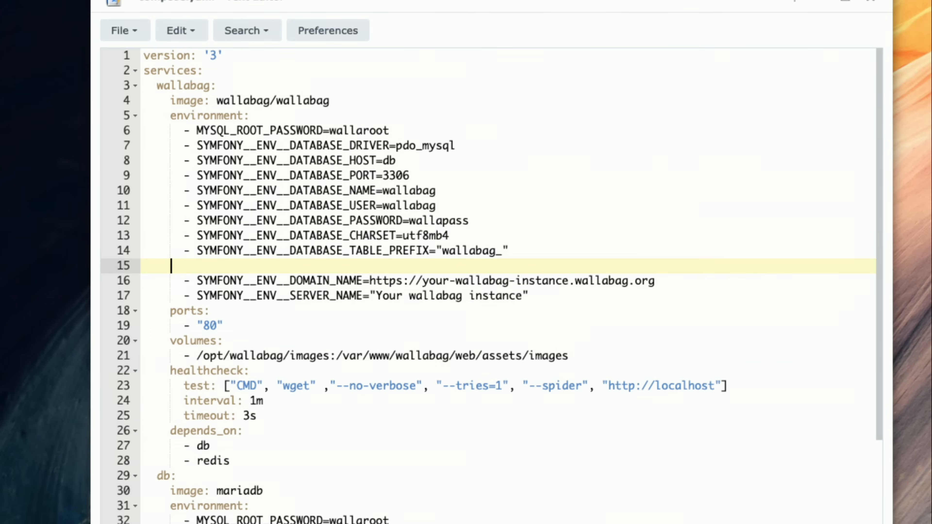
key("BackSpace")
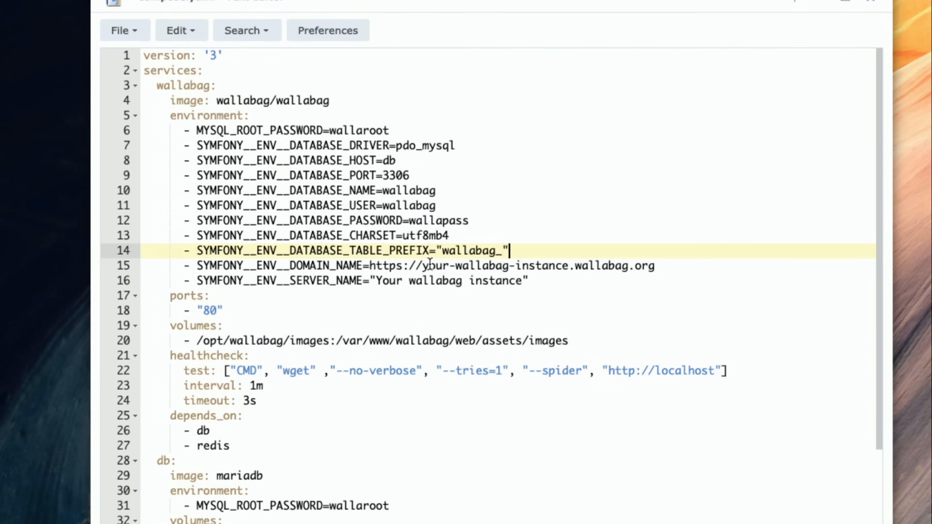
left_click(406, 266)
key("BackSpace")
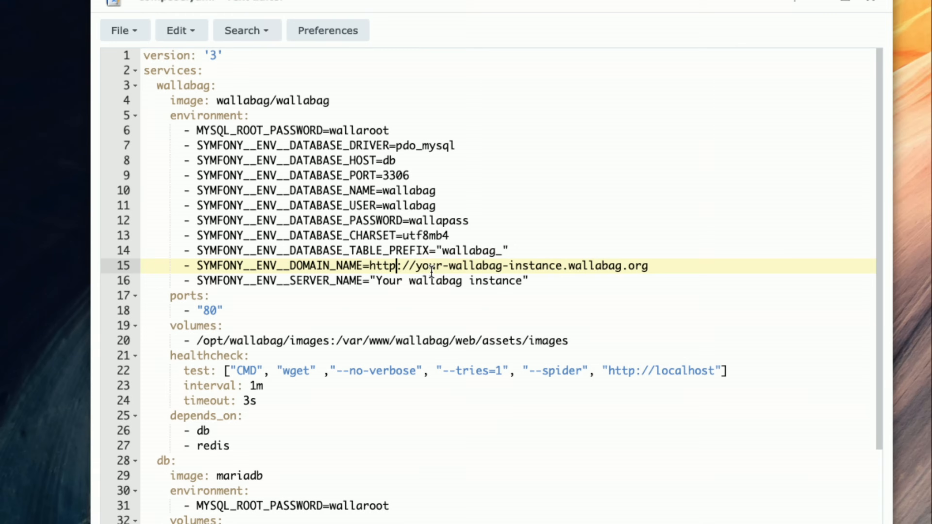
left_click_drag(416, 265, 667, 267)
type("ds723pl")
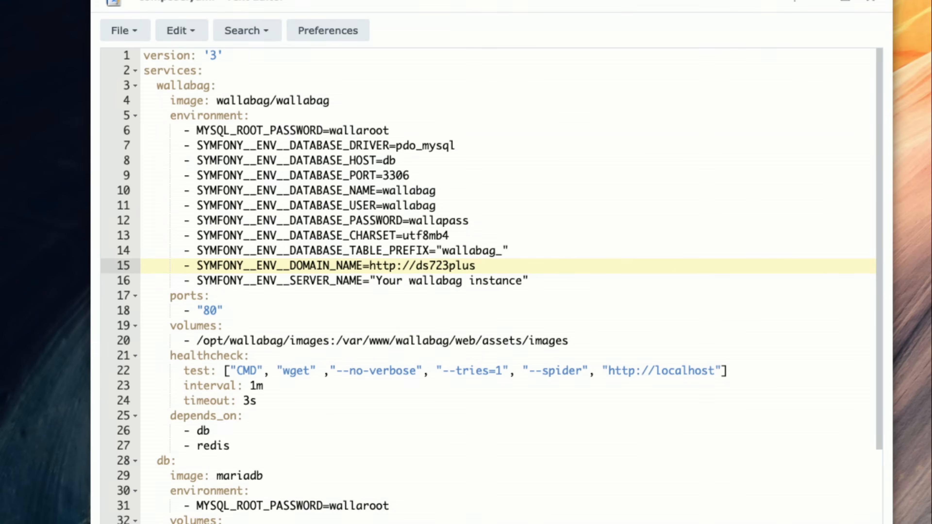
type("us:8082")
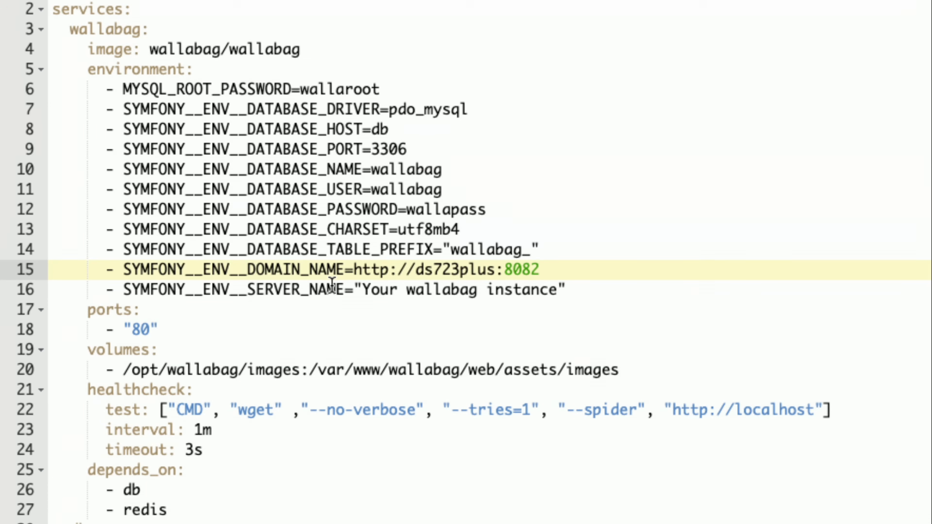
left_click_drag(363, 290, 557, 299)
type("lonbag")
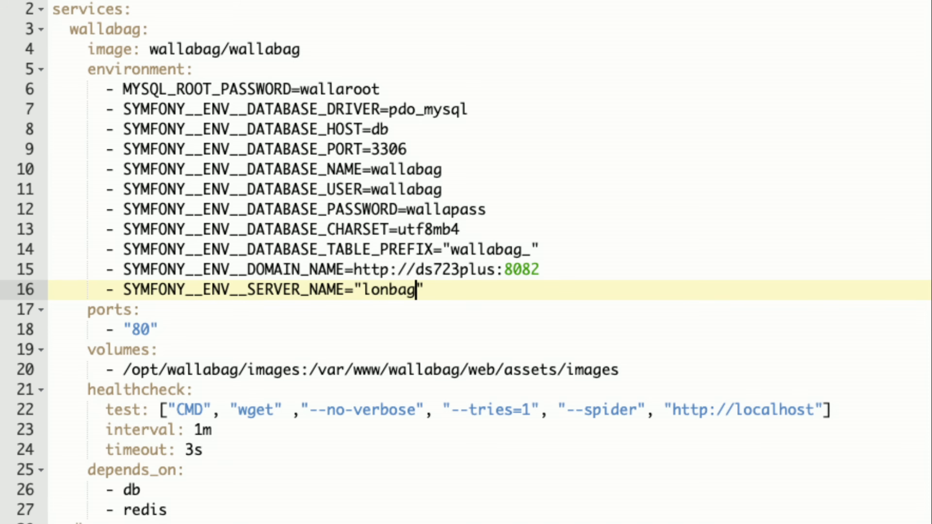
- Change the wallabag service's port entry to 8082:80 without quotation marks
scroll(144, 308, "down", 4)
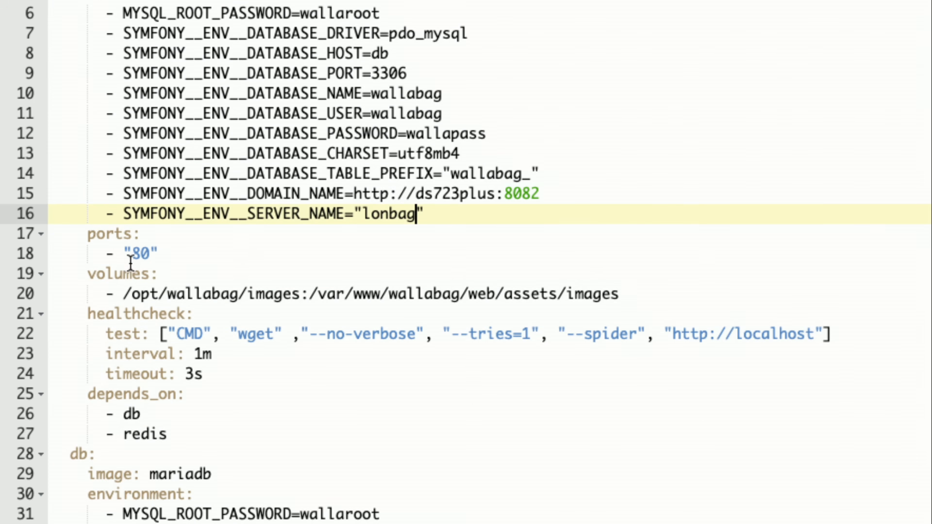
left_click(132, 254)
key("BackSpace")
key("Right")
key("Right")
key("Right")
key("BackSpace")
key("Left")
key("Left")
type("3")
key("BackSpace")
type("8082")
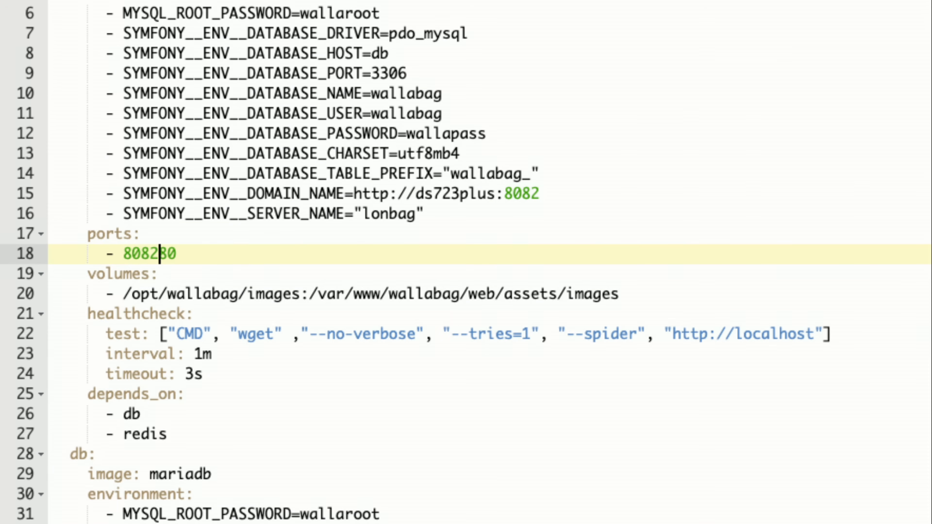
type(":")
left_click(142, 252)
double_click(140, 252)
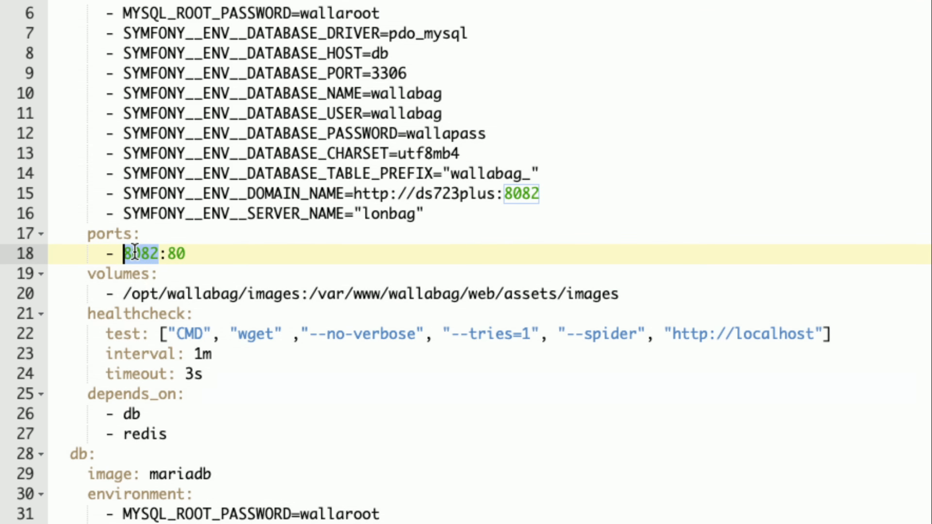
double_click(178, 254)
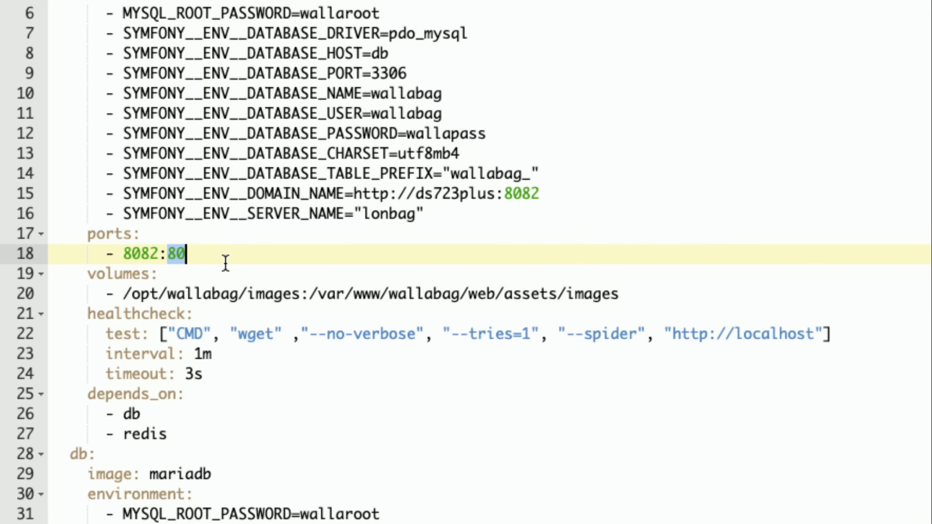
left_click(226, 261)
- Change the host path of the wallabag service's images volume to /volume1/docker/wallabag/images
left_click(132, 294)
left_click_drag(133, 294, 158, 295)
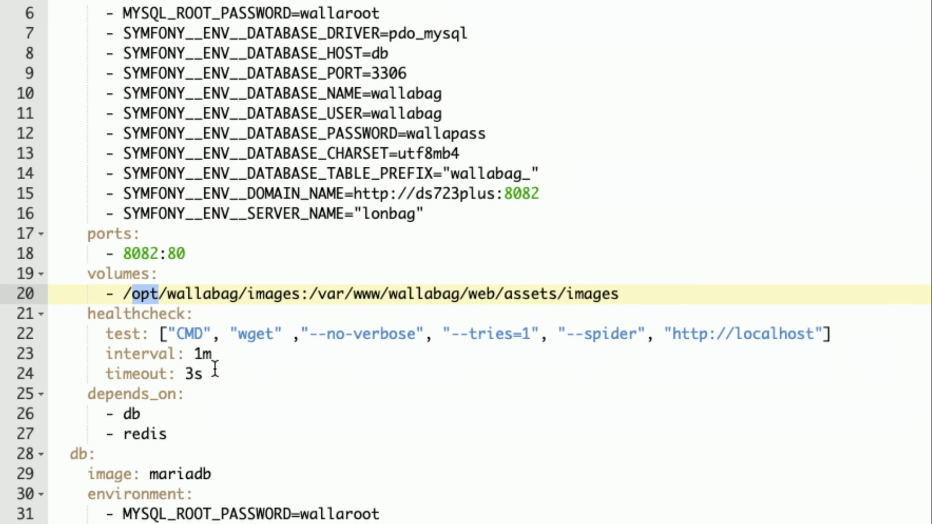
type("volume")
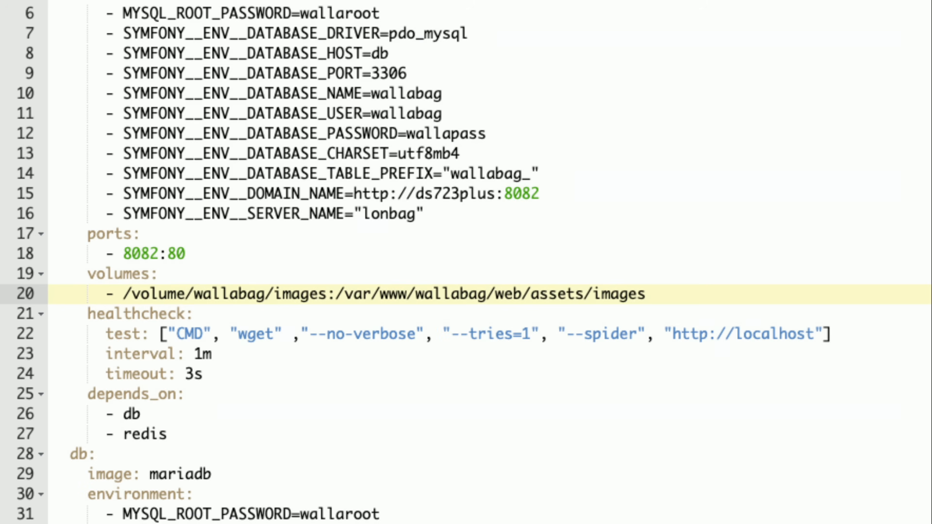
type("1")
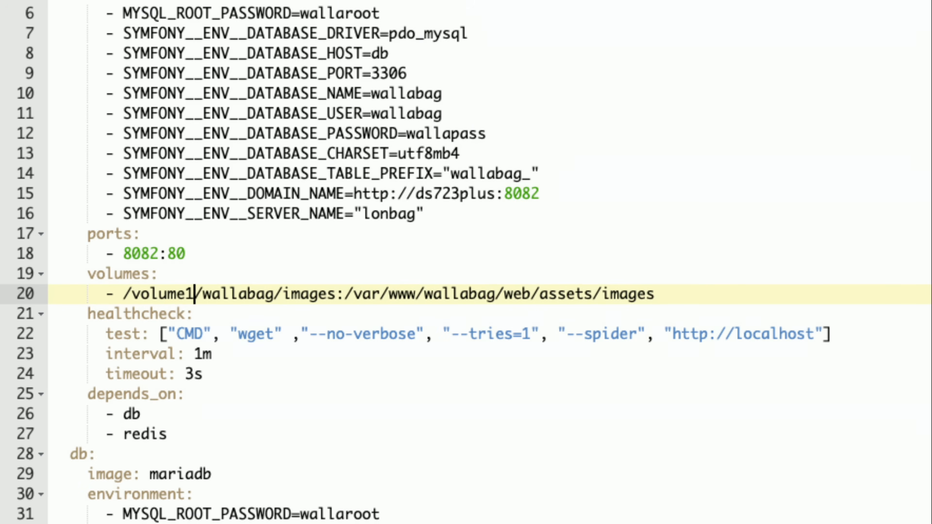
key("Right")
type("docker")
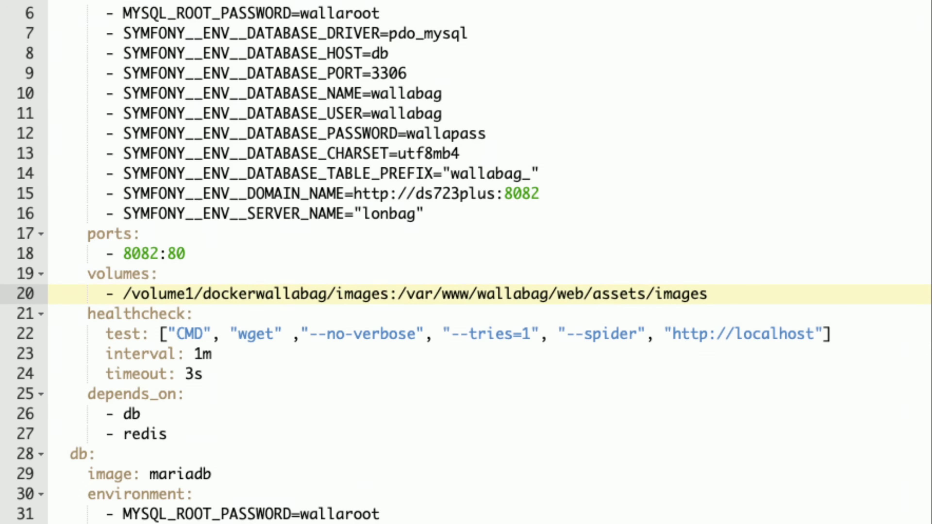
type("/")
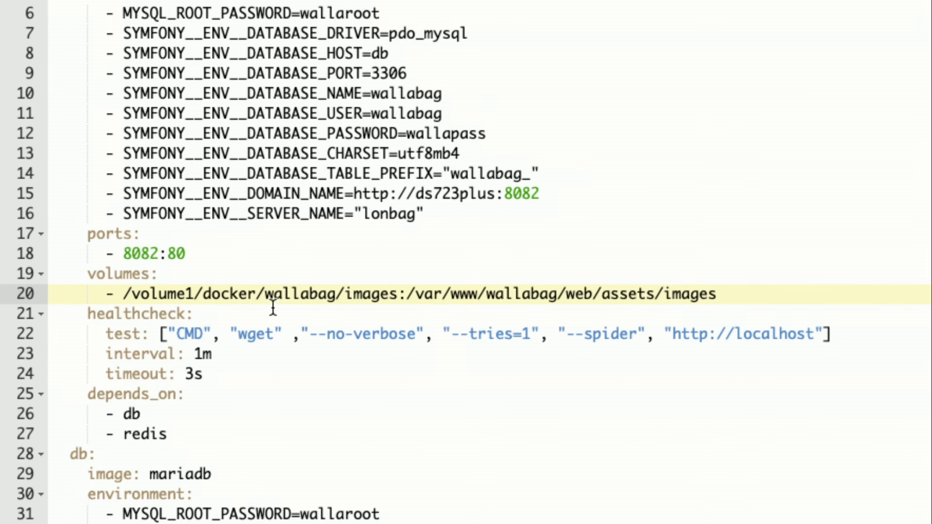
left_click(306, 291)
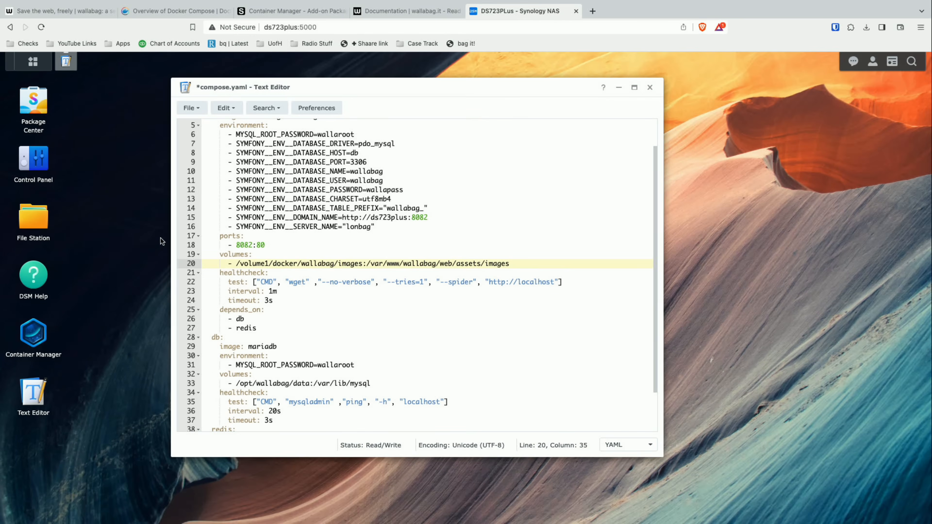
- In File Station, open docker/wallabag and create a folder named images inside it
left_click(40, 226)
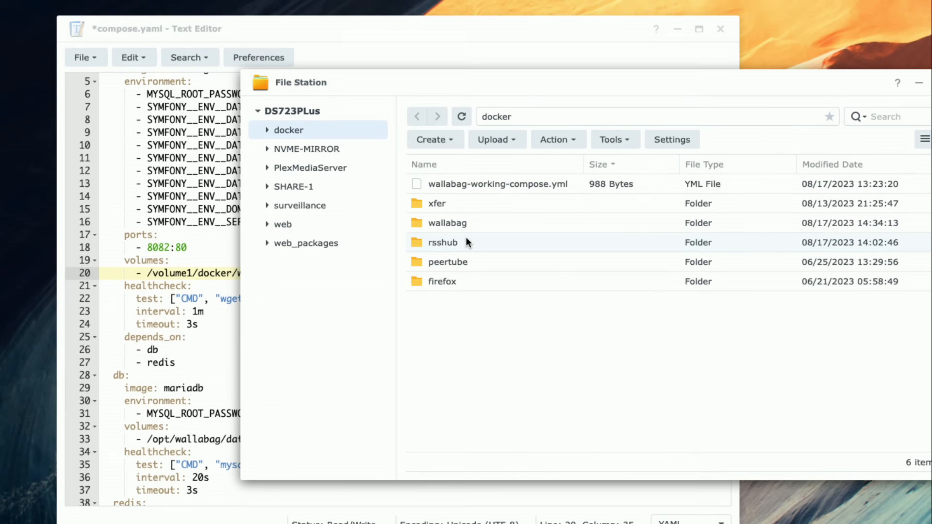
double_click(466, 224)
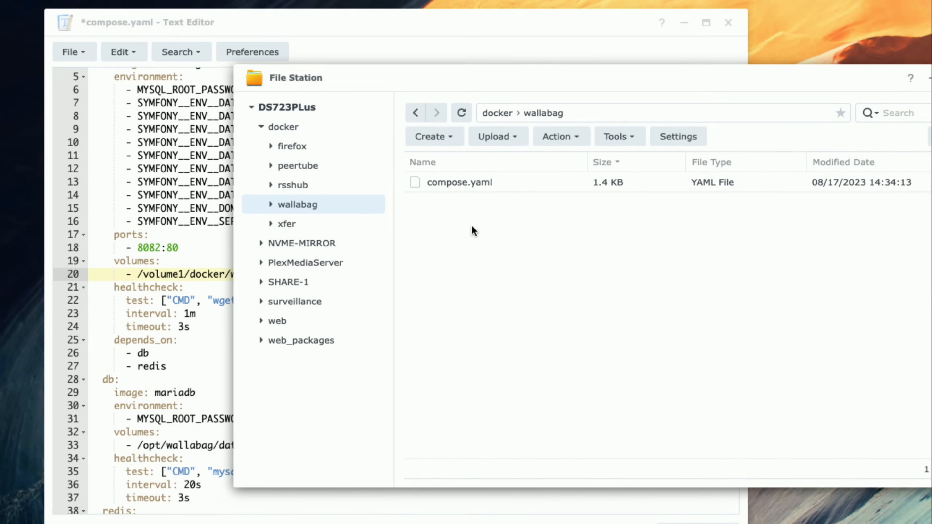
left_click_drag(522, 77, 563, 78)
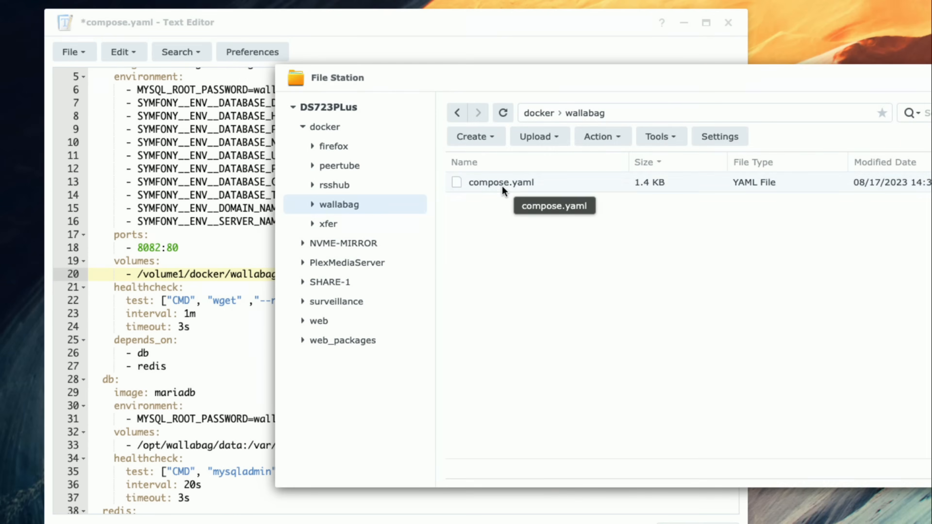
right_click(495, 247)
left_click(546, 352)
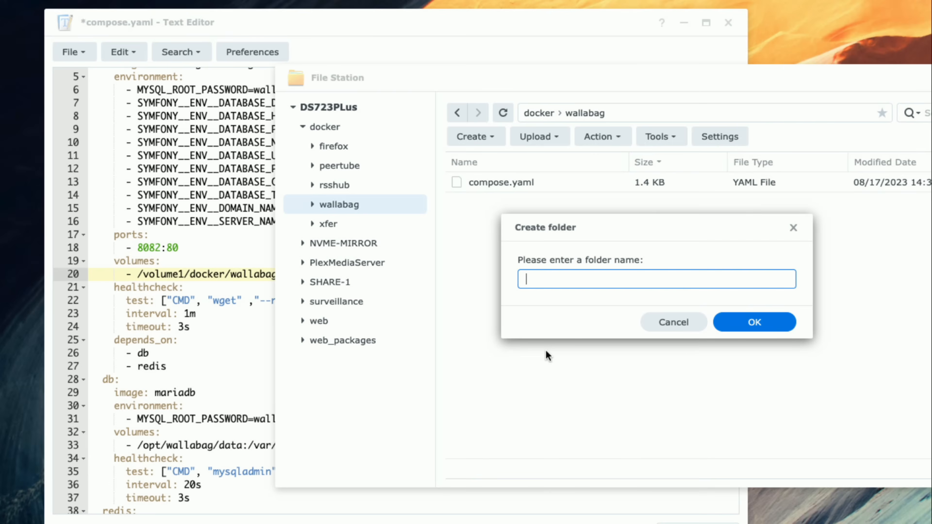
type("images")
key("Return")
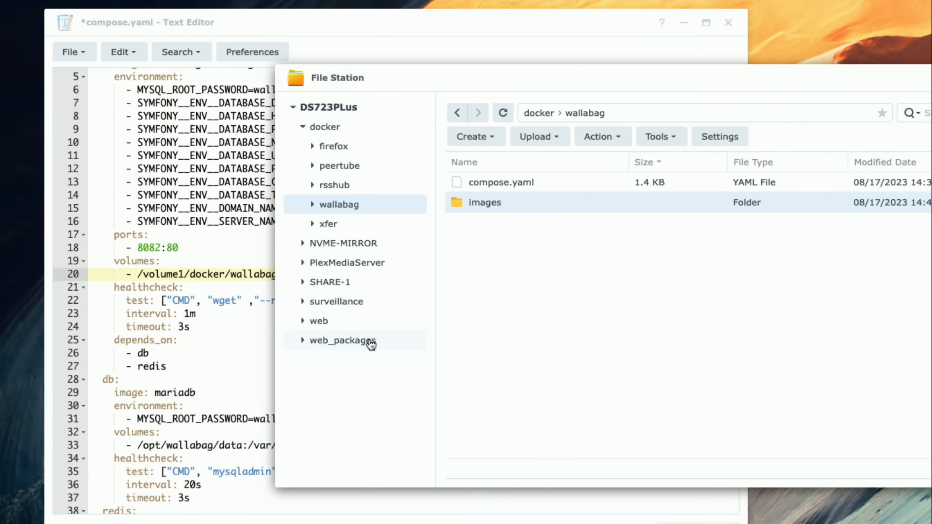
- Return to compose.yaml in Text Editor and examine the images volume path, healthcheck, db and redis sections
left_click(195, 289)
left_click(221, 274)
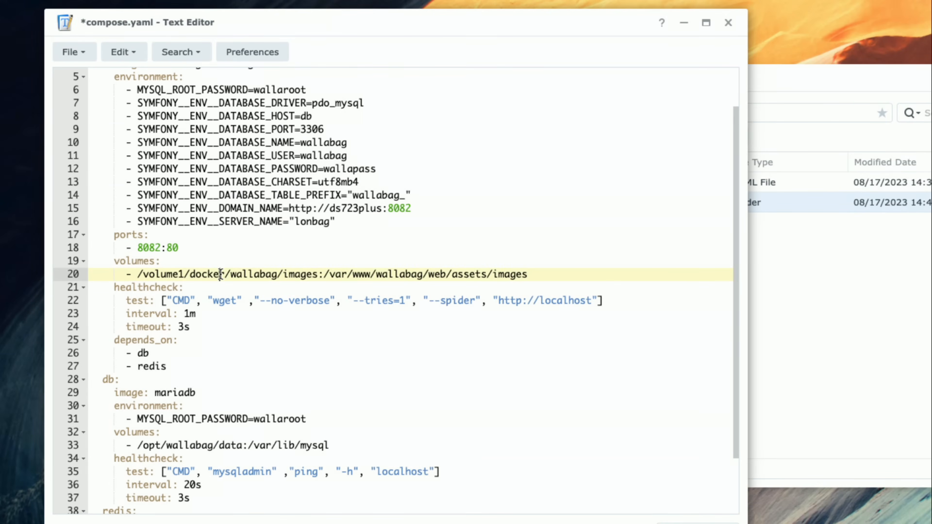
left_click(162, 300)
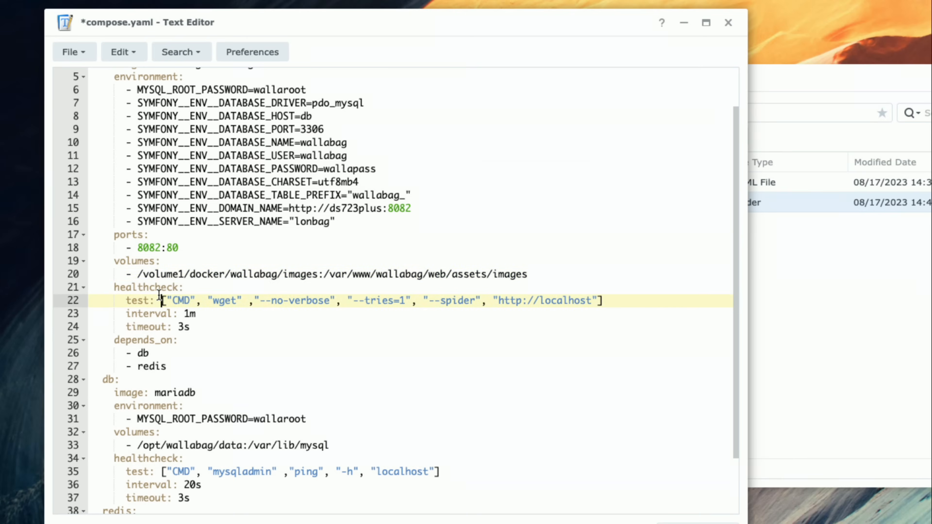
scroll(158, 295, "down", 1)
scroll(159, 295, "down", 1)
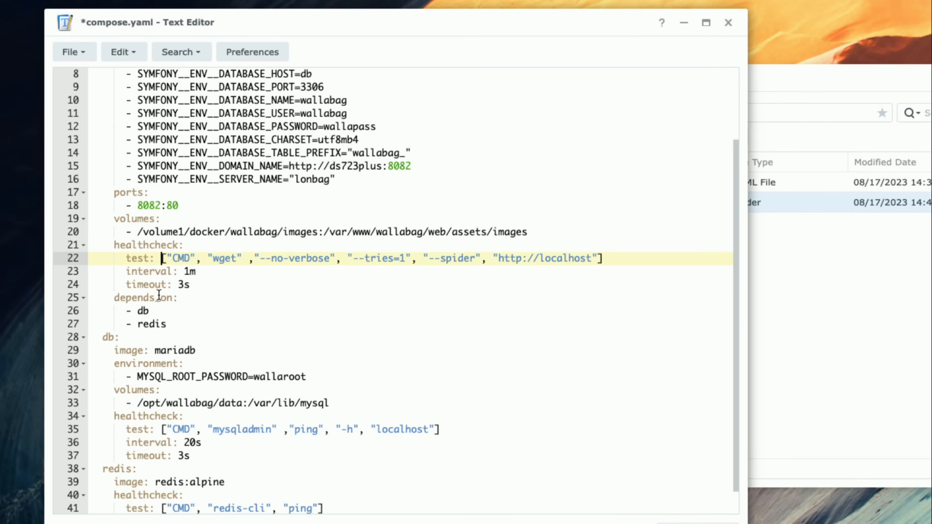
scroll(158, 295, "down", 1)
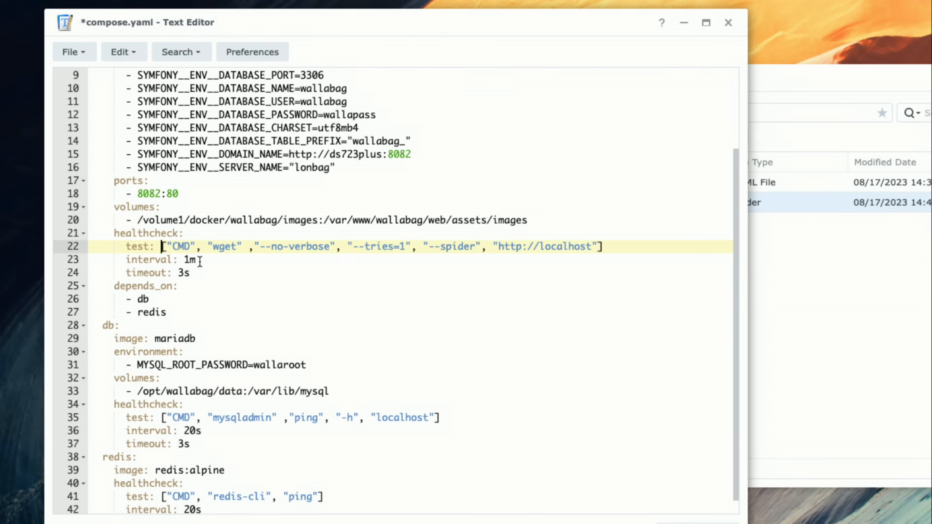
scroll(199, 261, "down", 1)
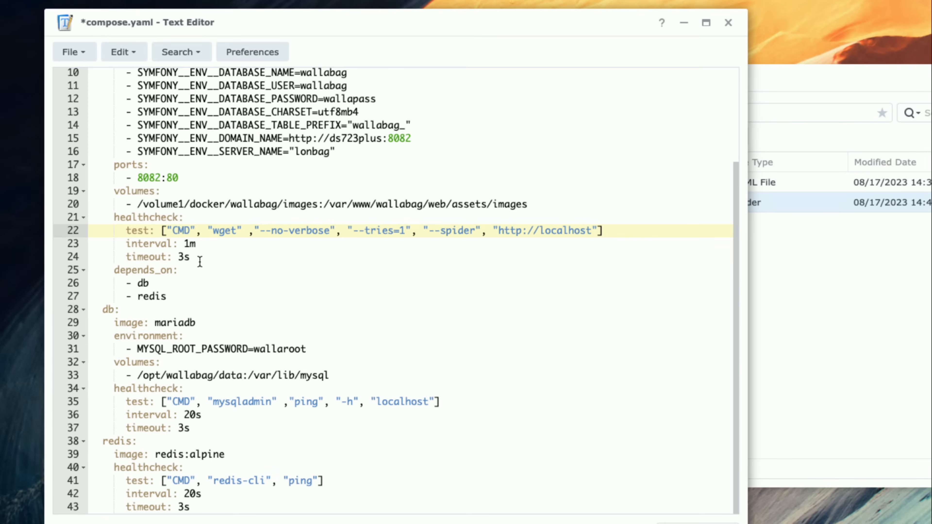
- Examine the wallabag service's depends_on entries for db and redis and the db service's image line in compose.yaml
left_click(165, 280)
key("Up")
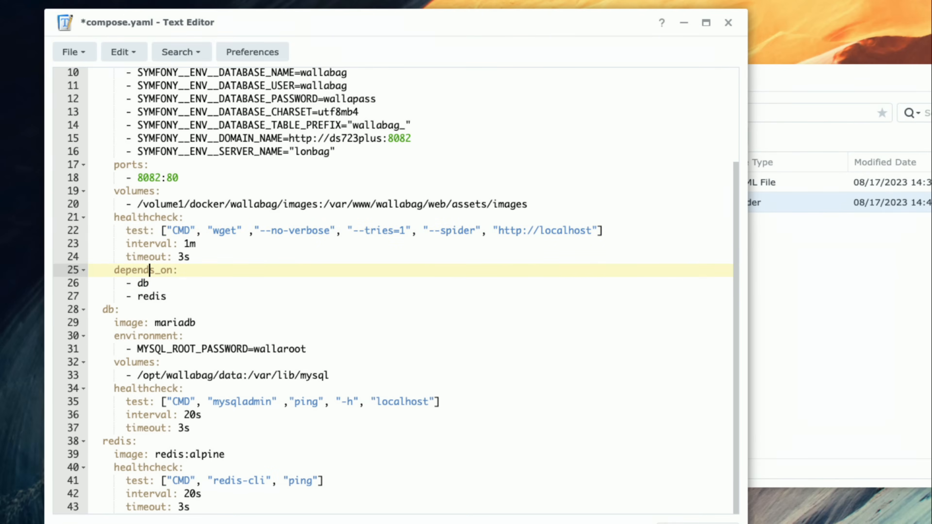
key("Down")
key("Down")
key("Up")
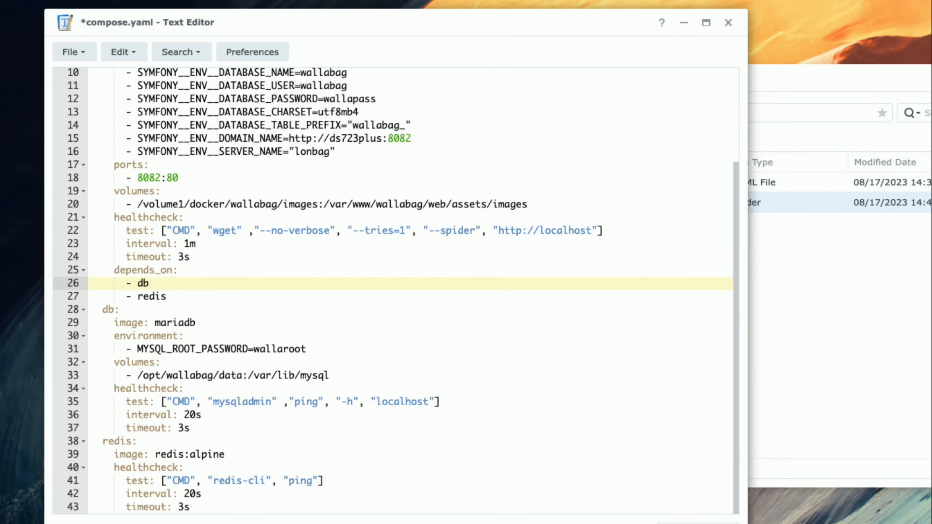
key("Down")
key("Down")
key("Down")
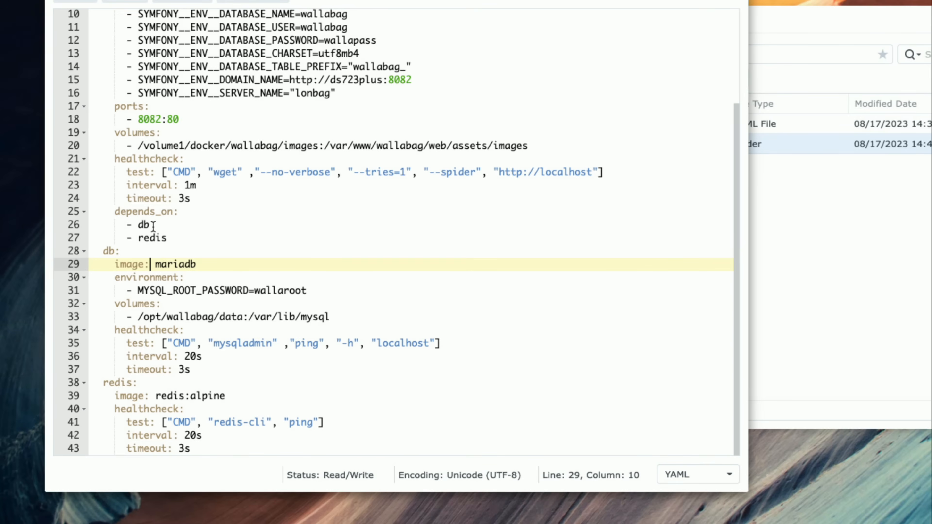
left_click(143, 225)
left_click(152, 238)
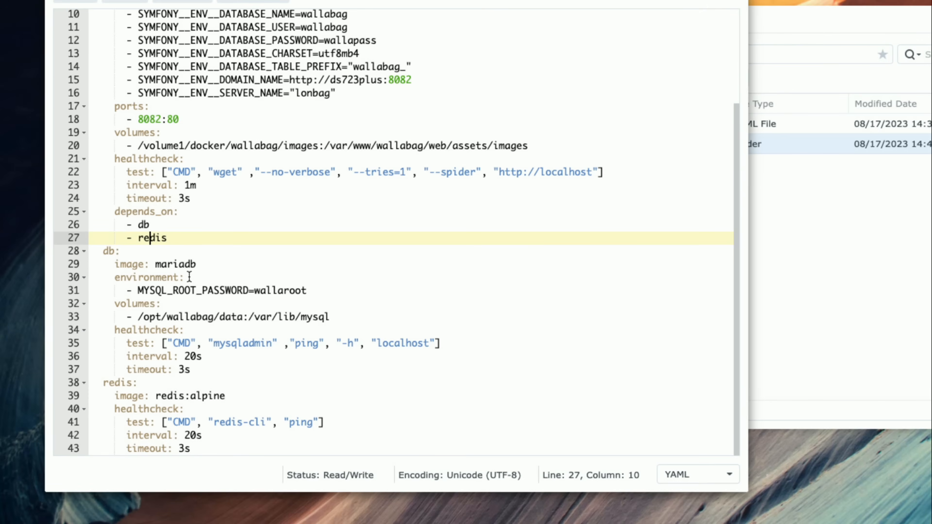
left_click(190, 264)
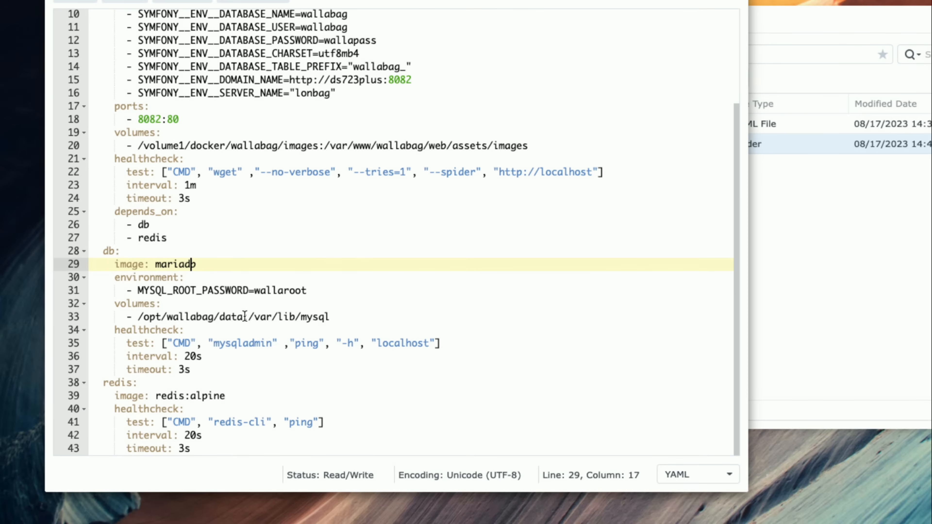
- Change the host path of the db service's volume to /volume1/docker/wallabag/data
left_click_drag(245, 316, 213, 316)
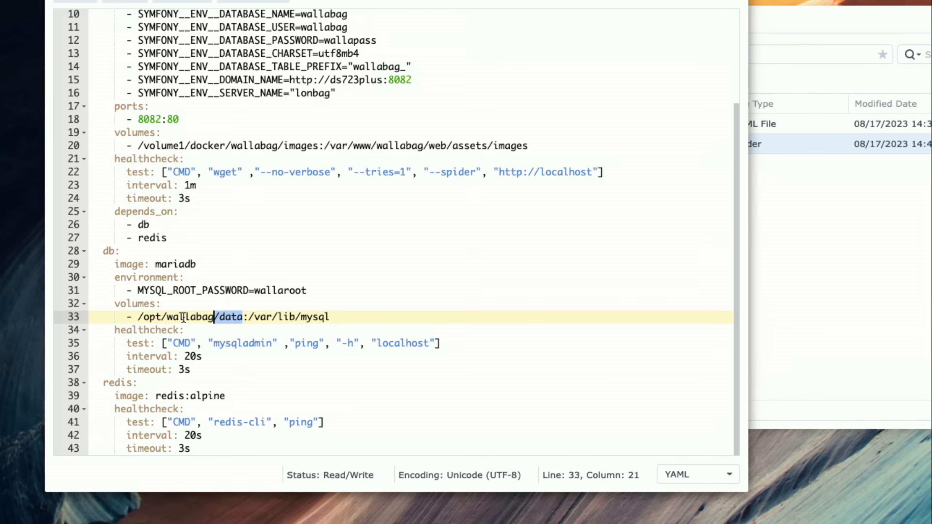
left_click(145, 317)
type("docke")
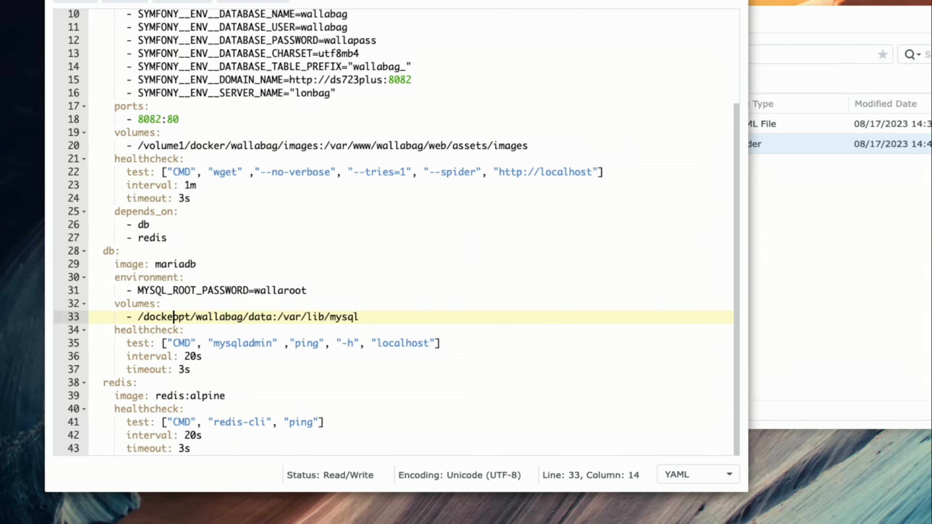
key("BackSpace")
key("BackSpace")
key("BackSpace")
key("BackSpace")
key("BackSpace")
type("volumne")
key("BackSpace")
key("BackSpace")
type("e1/docker/")
key("shift+Right")
key("shift+Right")
key("shift+Right")
key("Delete")
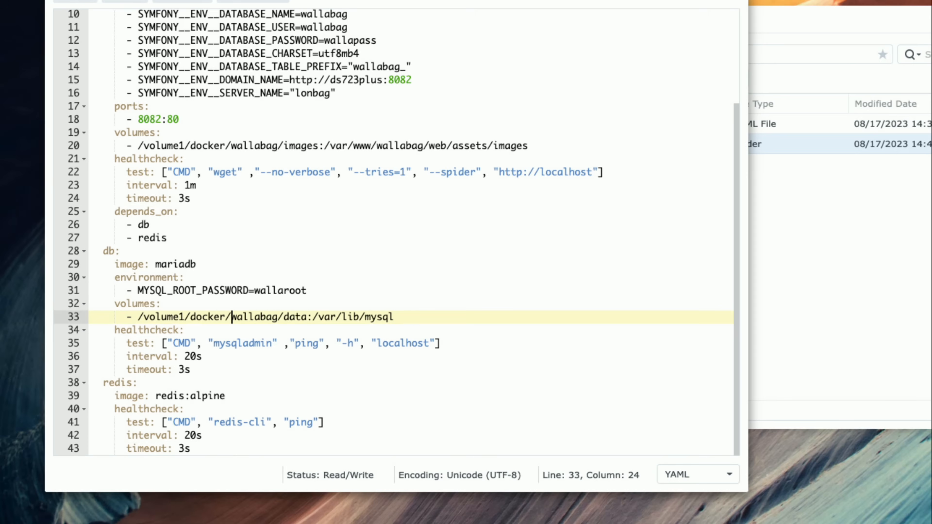
- Switch to File Station and create a folder named data inside docker/wallabag
left_click(295, 316)
left_click(849, 290)
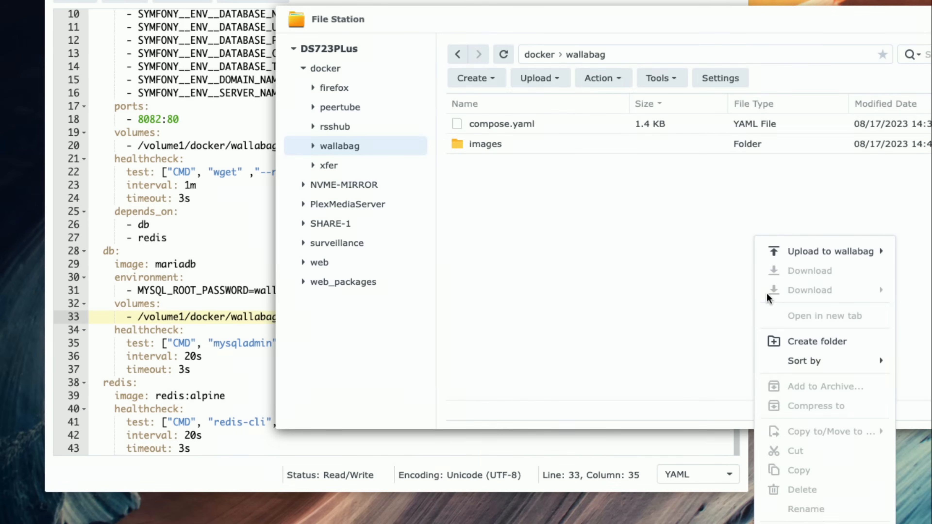
left_click(793, 340)
type("data")
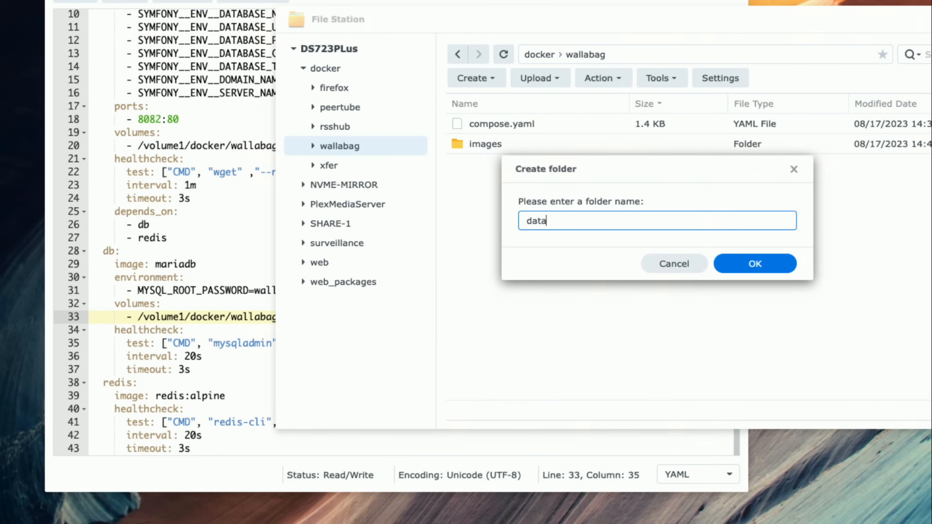
key("Return")
- Return to compose.yaml and compare the db volume's host path and container path with the folders in File Station
left_click(251, 253)
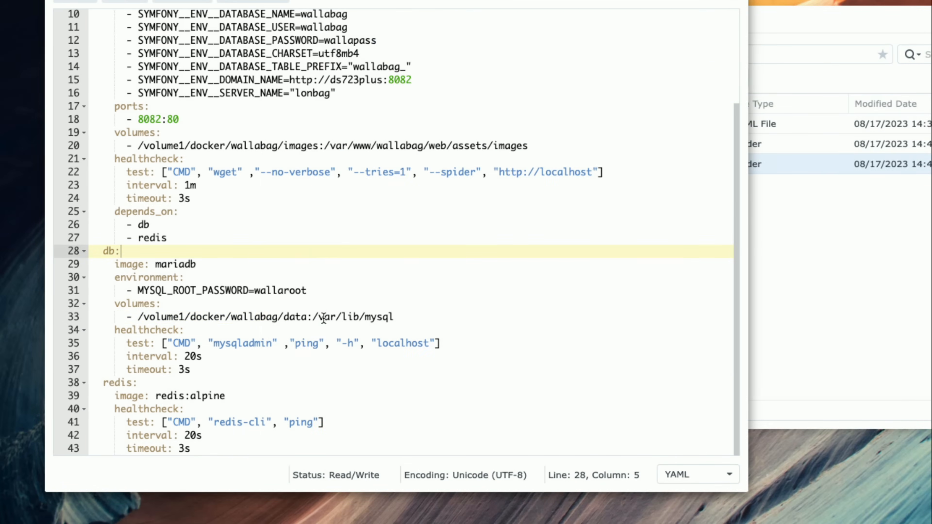
left_click(761, 280)
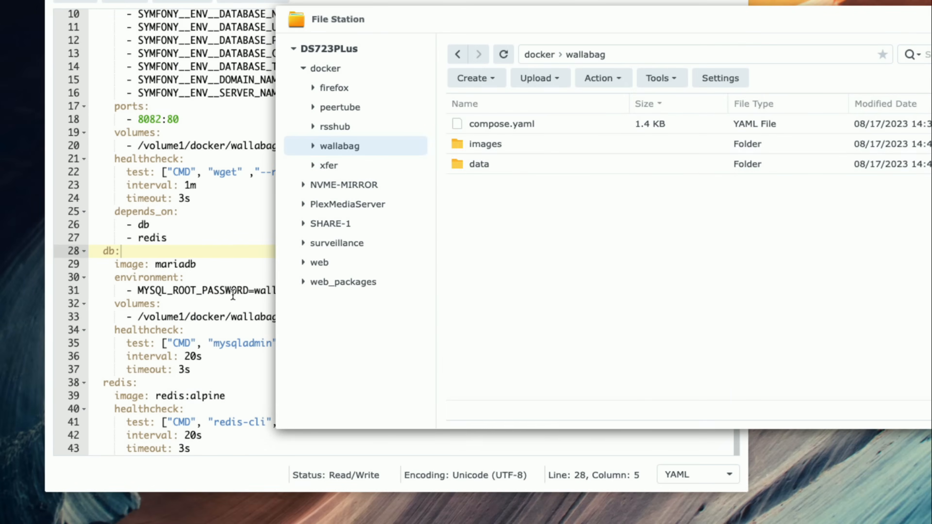
left_click(224, 303)
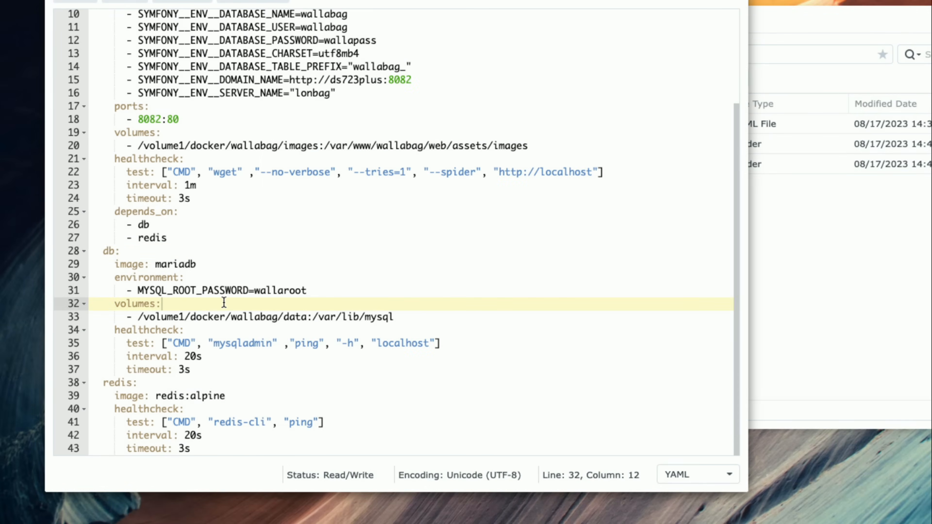
left_click(154, 316)
left_click_drag(307, 317, 138, 318)
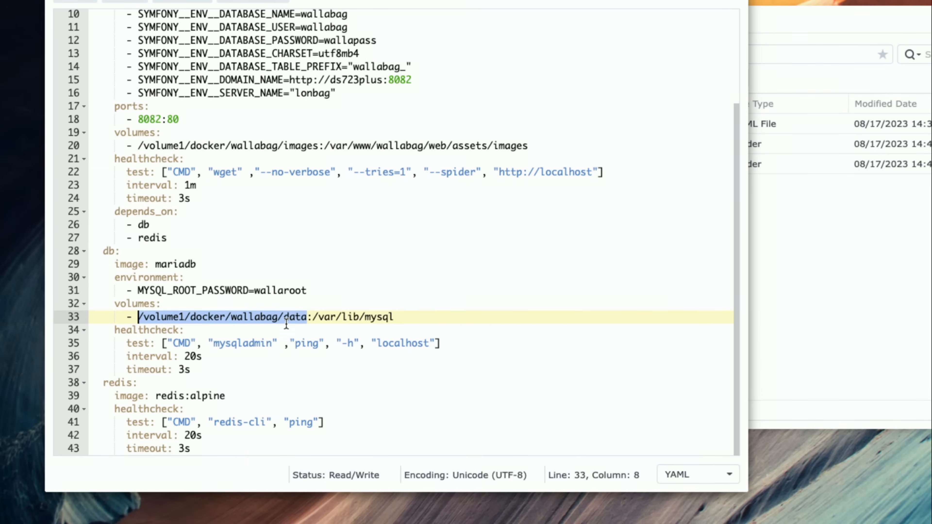
left_click(331, 321)
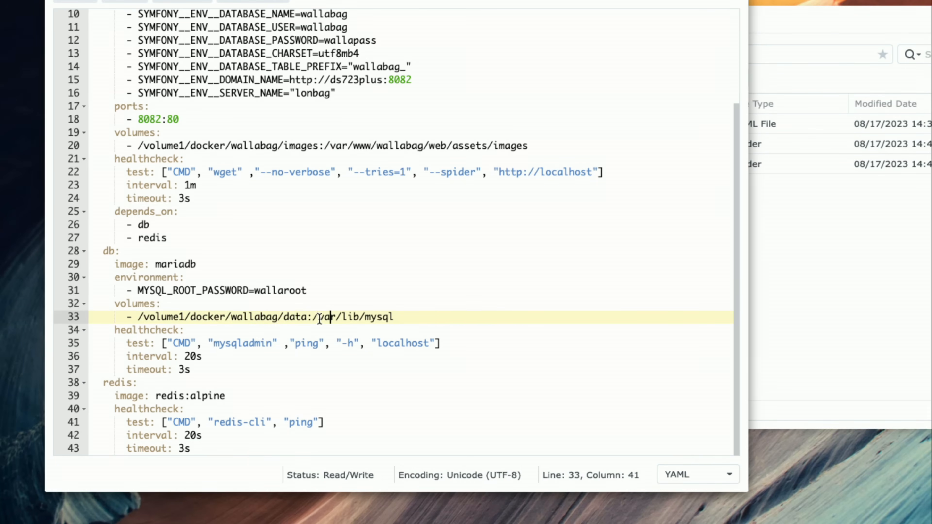
left_click_drag(313, 317, 409, 315)
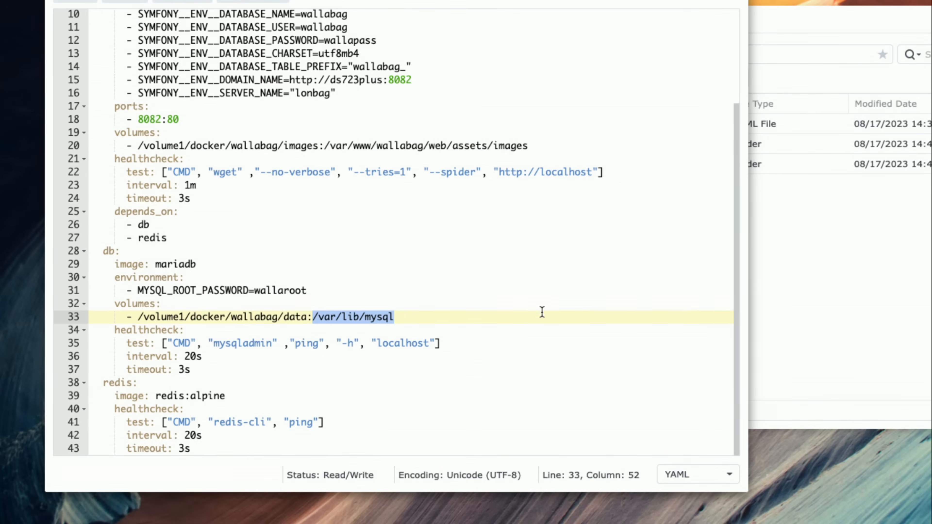
left_click(502, 317)
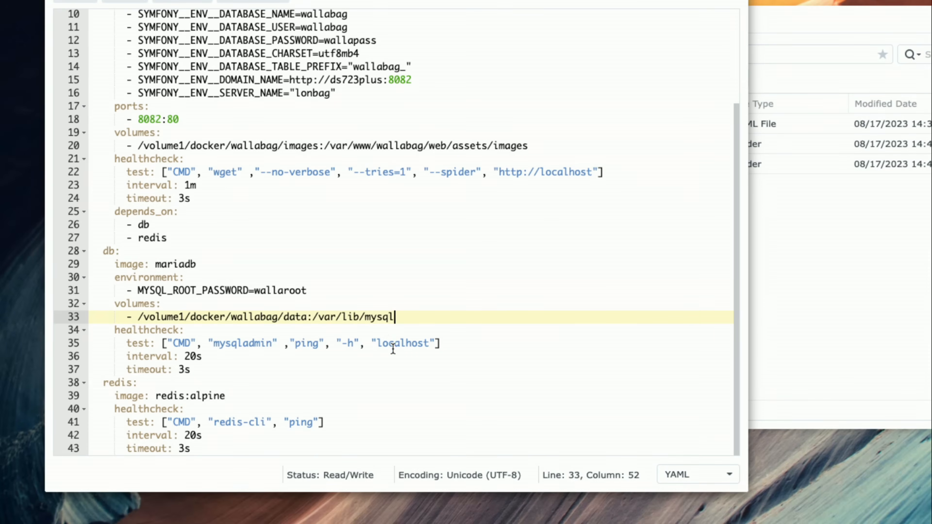
- Save compose.yaml, close Text Editor and select the file in docker/wallabag in File Station
scroll(389, 379, "up", 3)
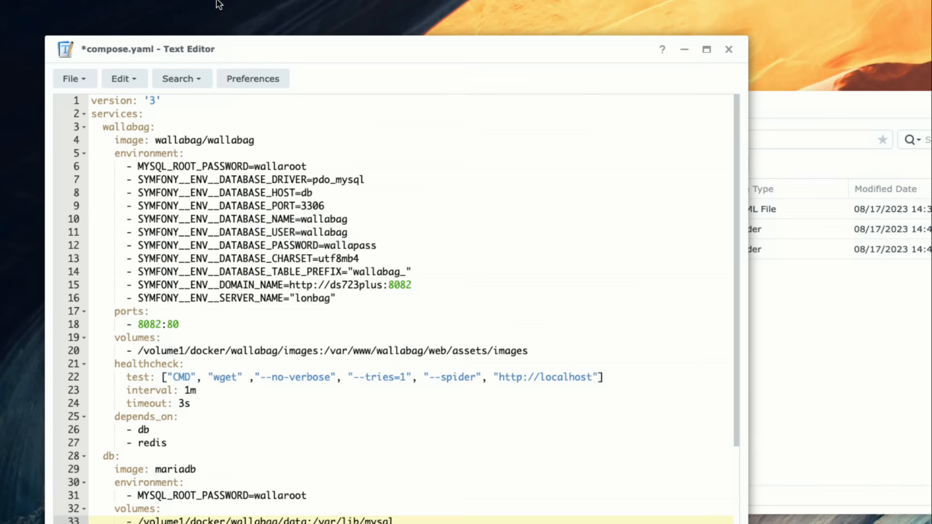
left_click(77, 80)
left_click(85, 169)
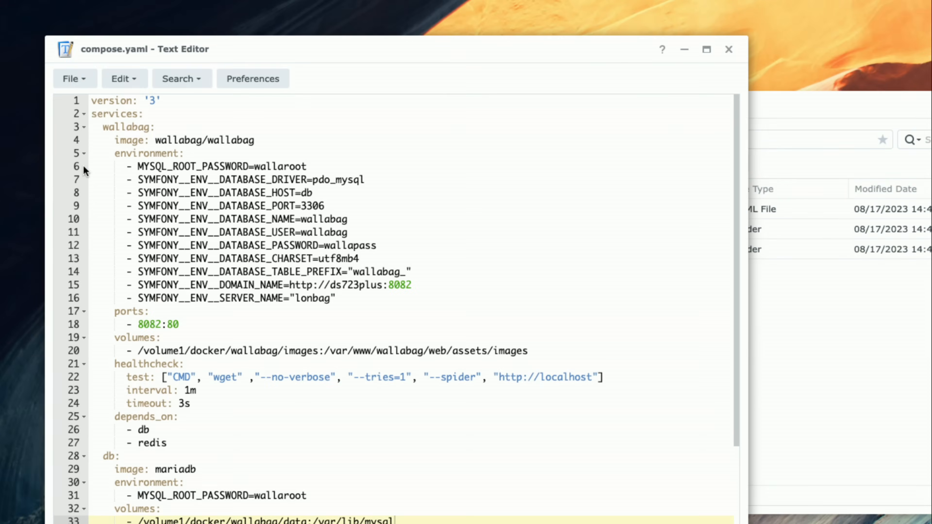
left_click(729, 49)
left_click_drag(707, 100, 506, 72)
left_click(346, 172)
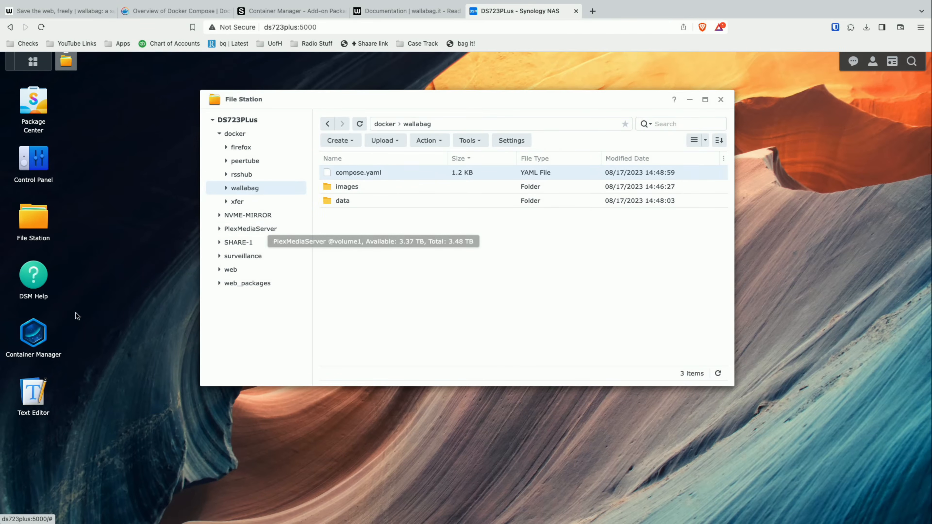
- Switch to Container Manager, start creating a new project and name it wallabag
left_click(33, 333)
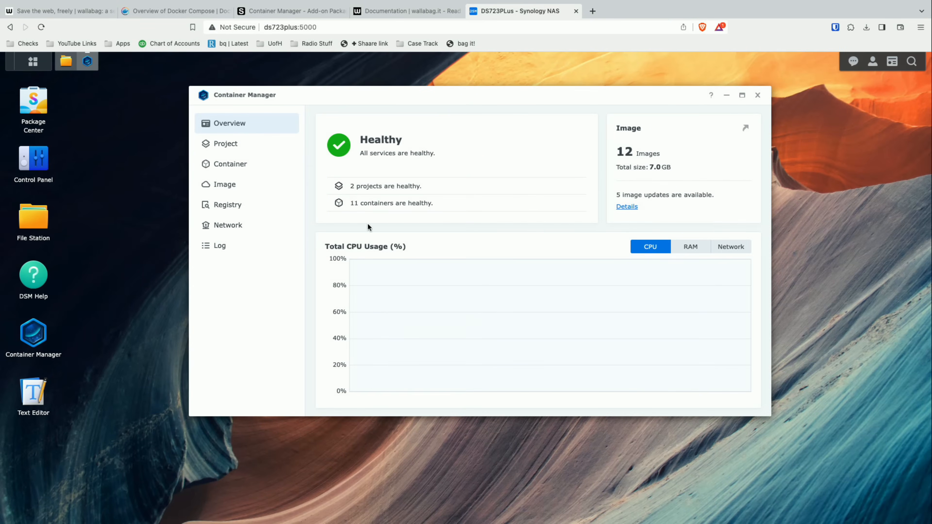
left_click(251, 146)
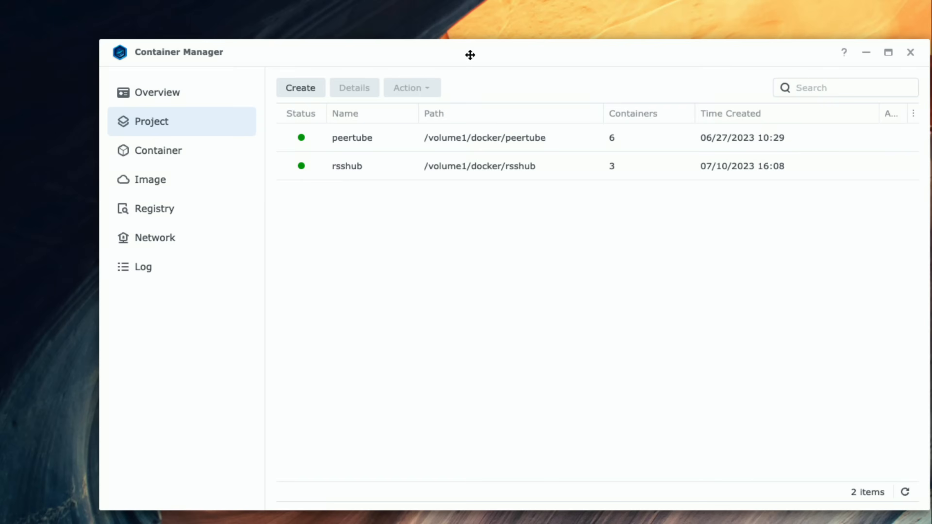
left_click_drag(470, 55, 438, 55)
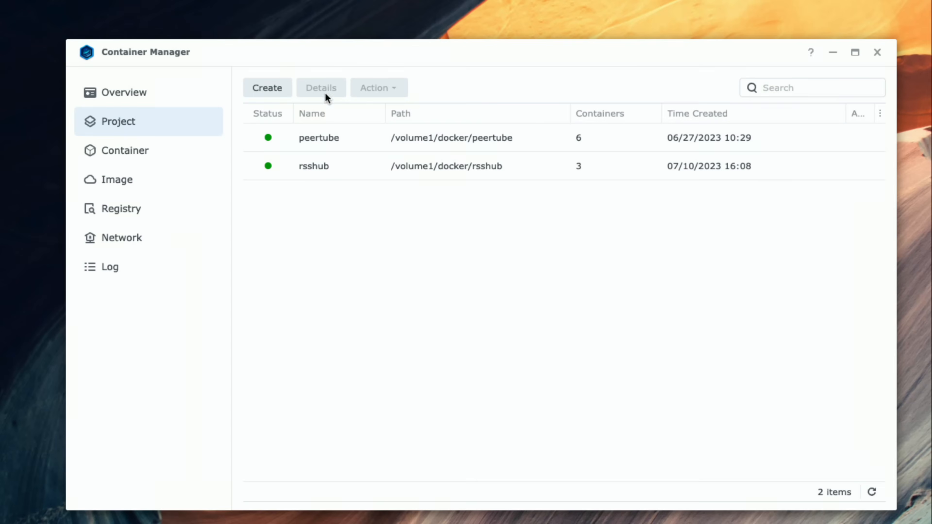
left_click(271, 95)
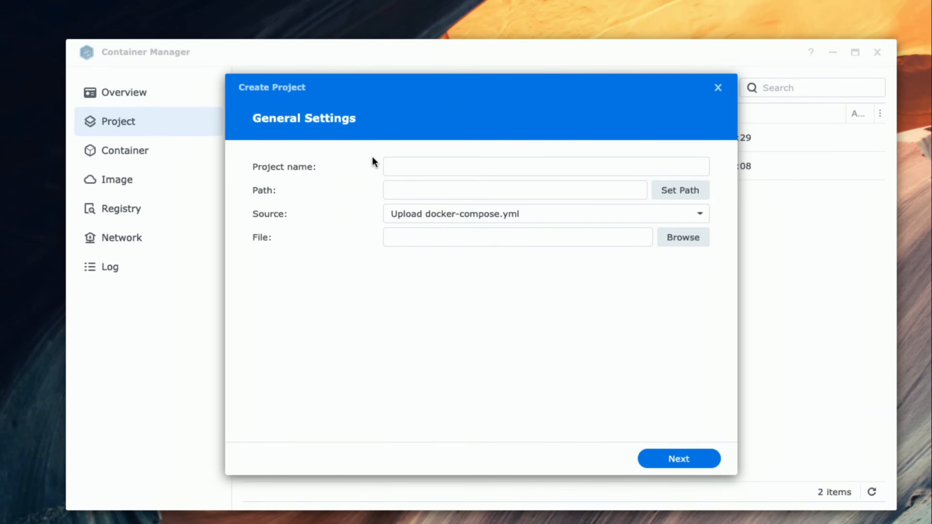
left_click(404, 166)
type("walla")
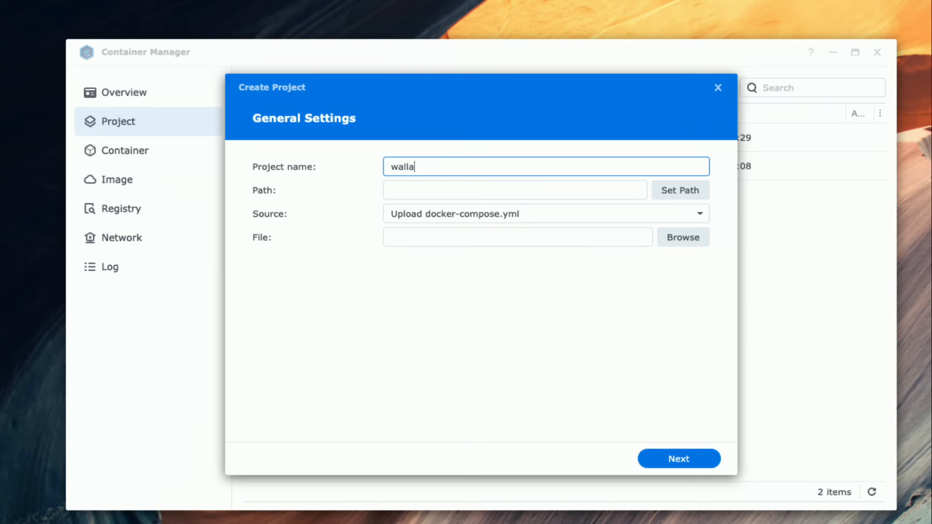
type("bag")
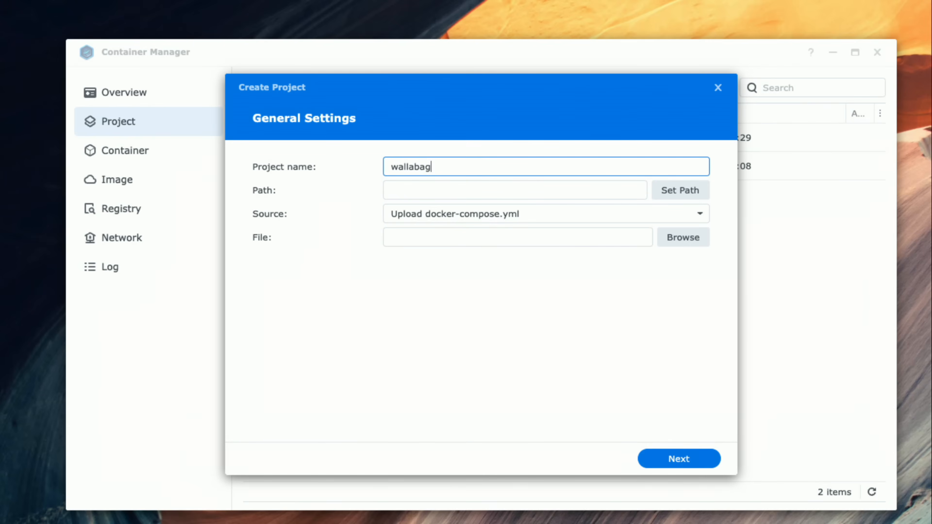
- Set the project path to /docker/wallabag and use the existing compose file there to create the project
left_click(671, 196)
left_click(356, 171)
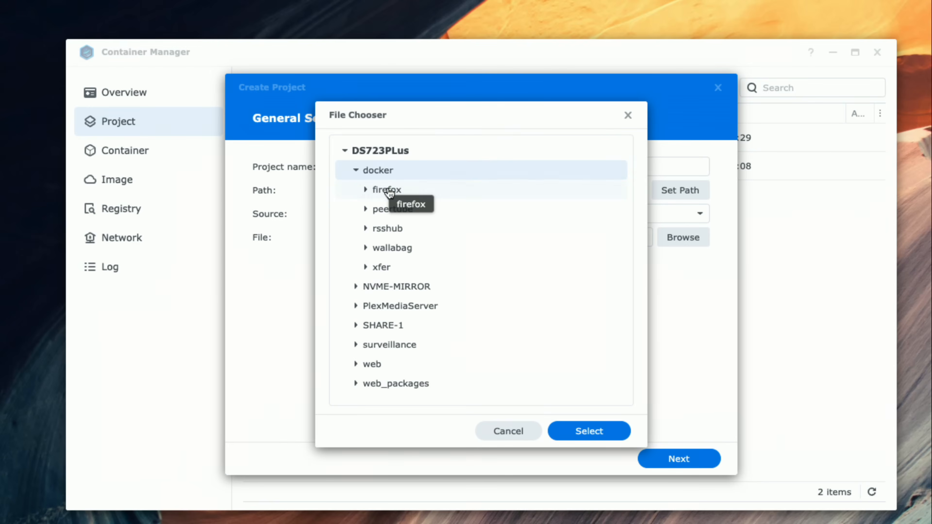
left_click(395, 248)
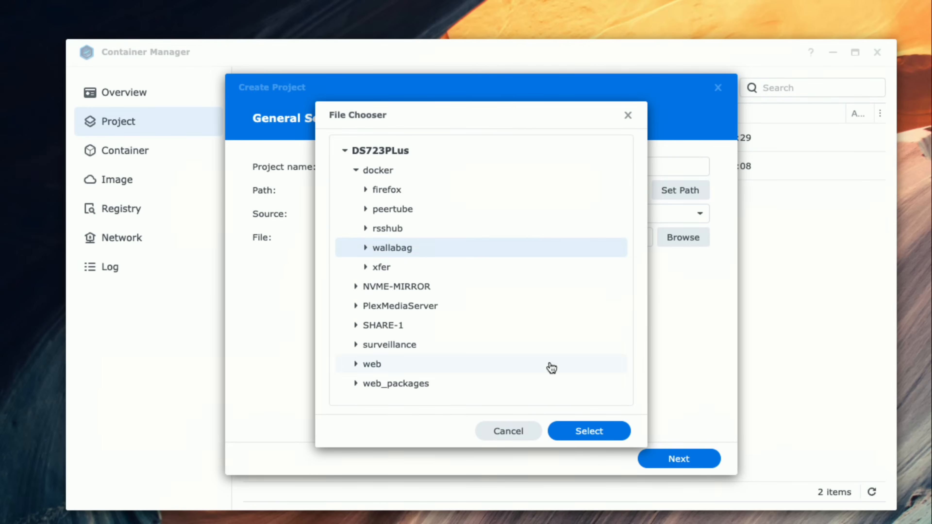
left_click(580, 436)
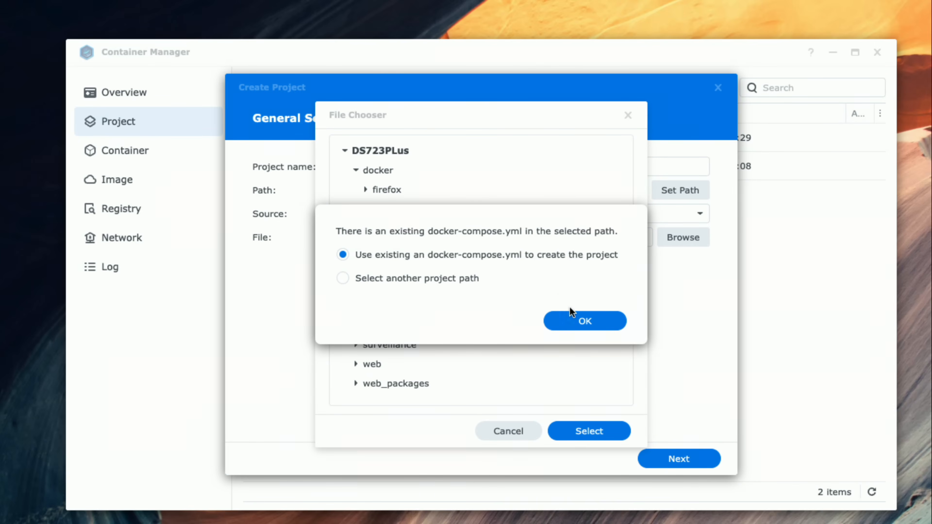
left_click(577, 323)
- Review the loaded compose.yaml contents in the project settings, from the wallabag service through db and redis
scroll(520, 307, "down", 2)
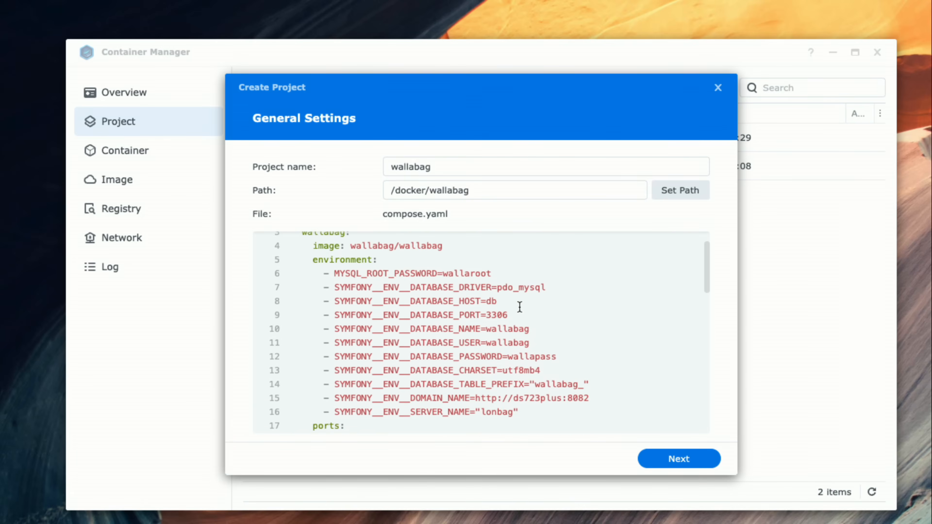
scroll(519, 306, "down", 9)
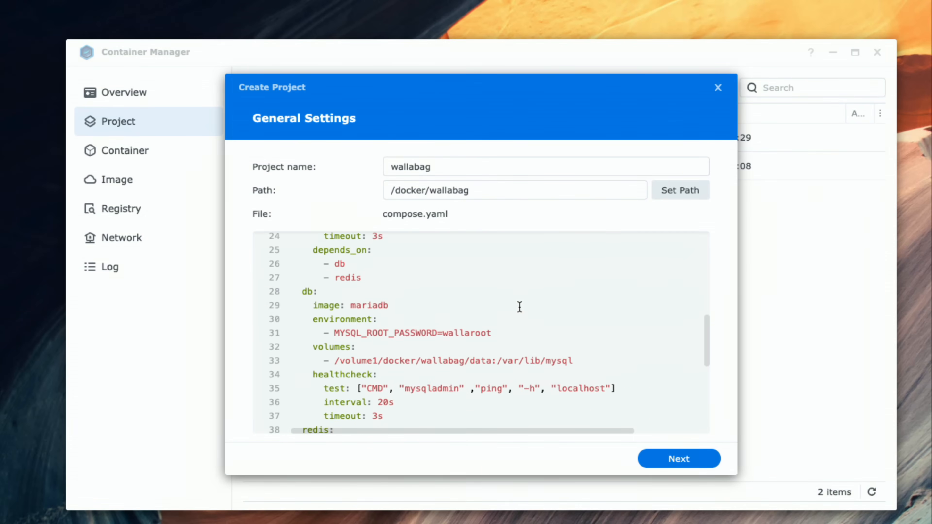
scroll(519, 306, "down", 3)
scroll(519, 306, "up", 7)
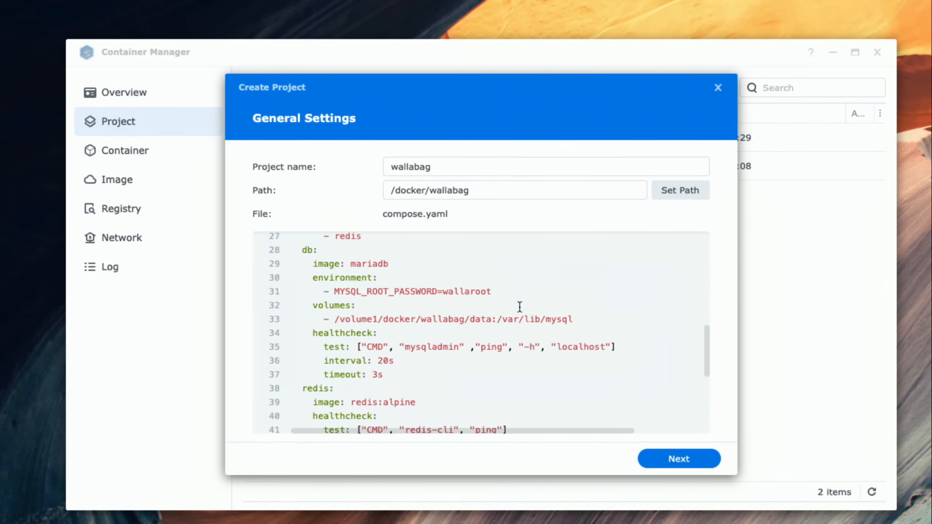
scroll(519, 307, "up", 7)
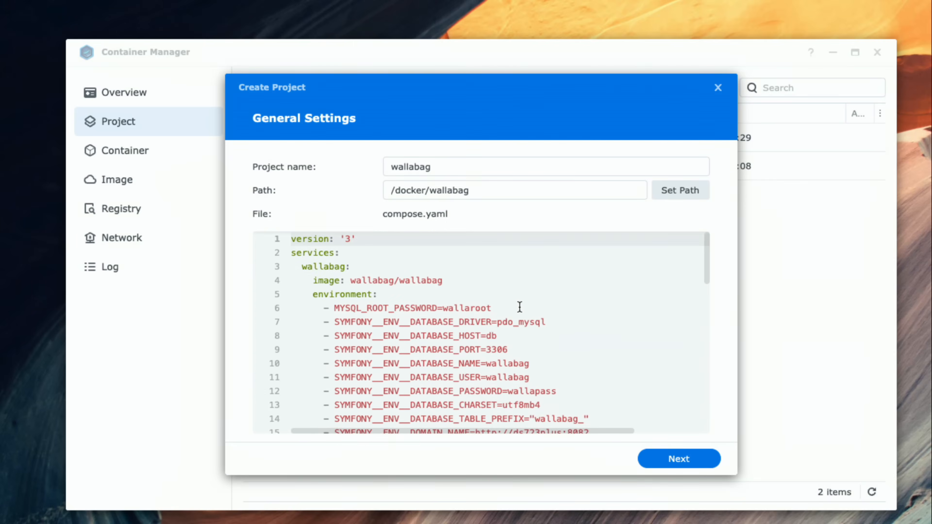
scroll(519, 307, "down", 9)
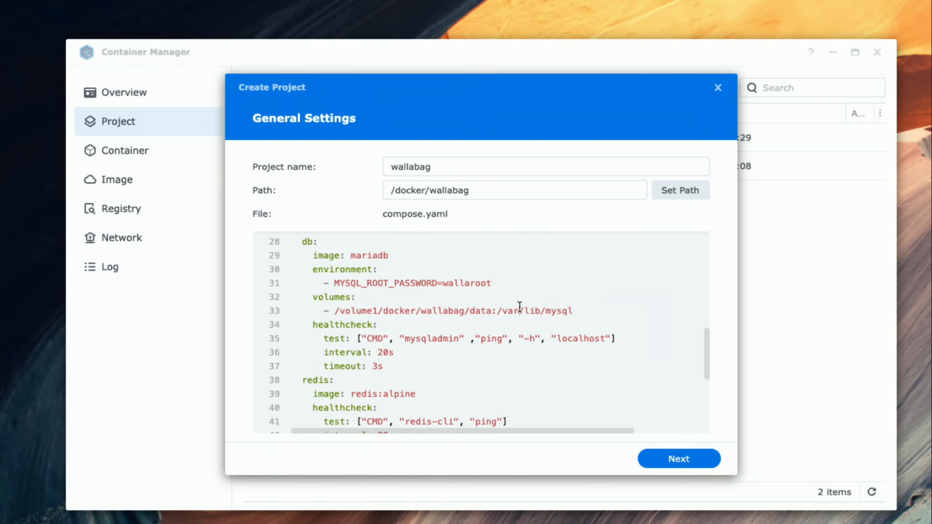
scroll(584, 355, "down", 2)
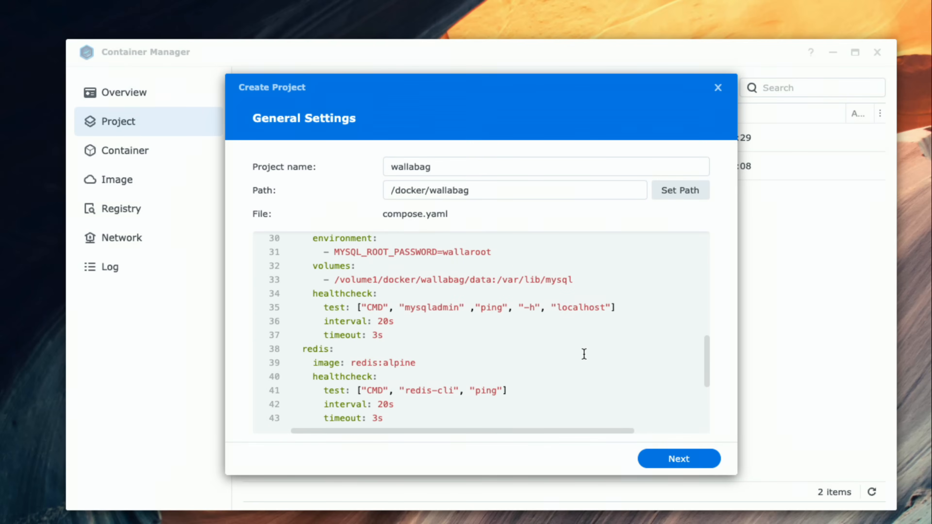
- Create the wallabag project without a Web Station portal, starting it once created, and close the build output
scroll(584, 354, "up", 5)
scroll(584, 354, "up", 5)
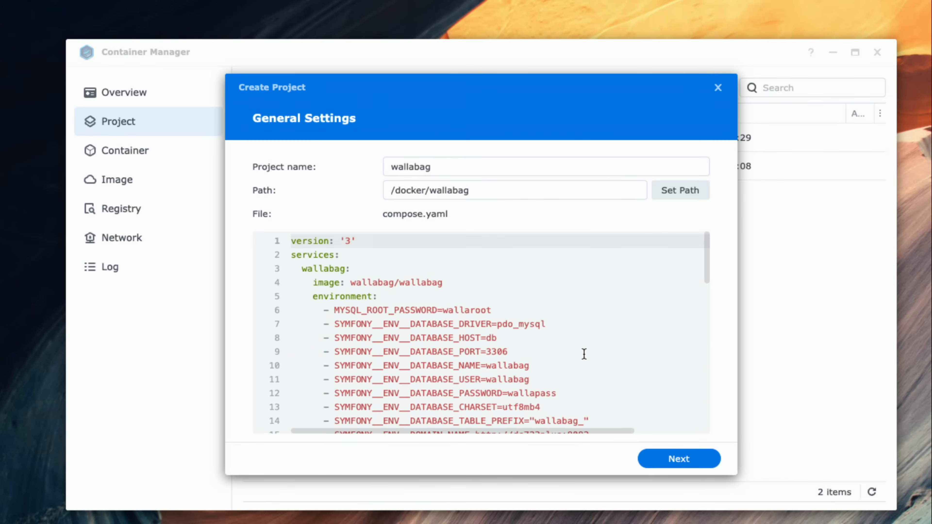
left_click(674, 459)
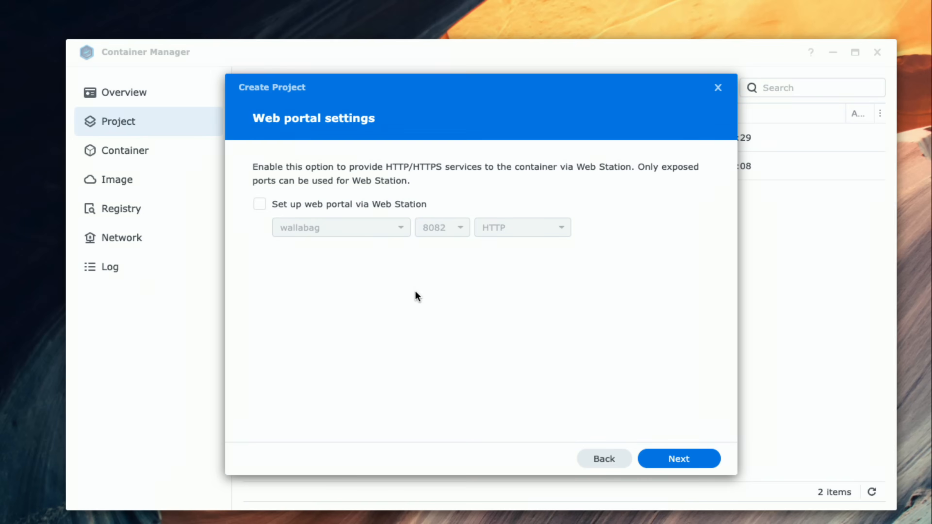
left_click(689, 467)
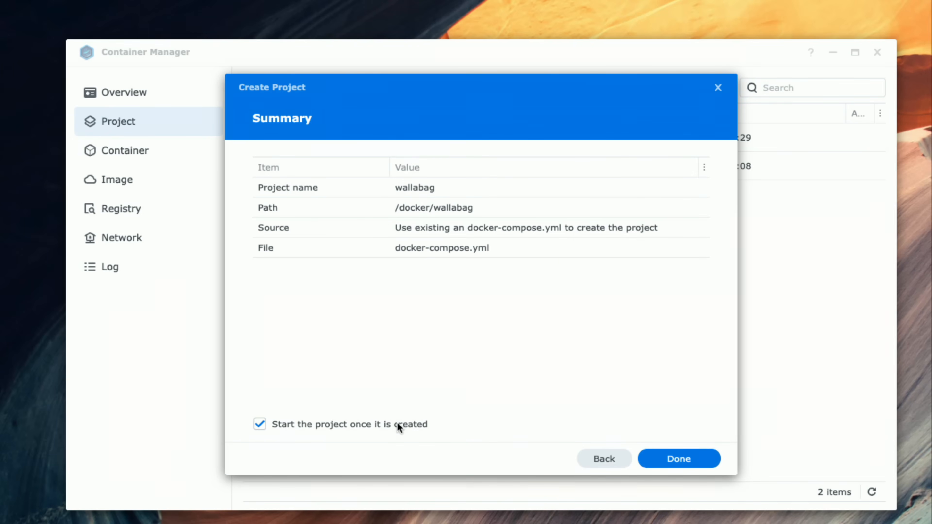
left_click(699, 464)
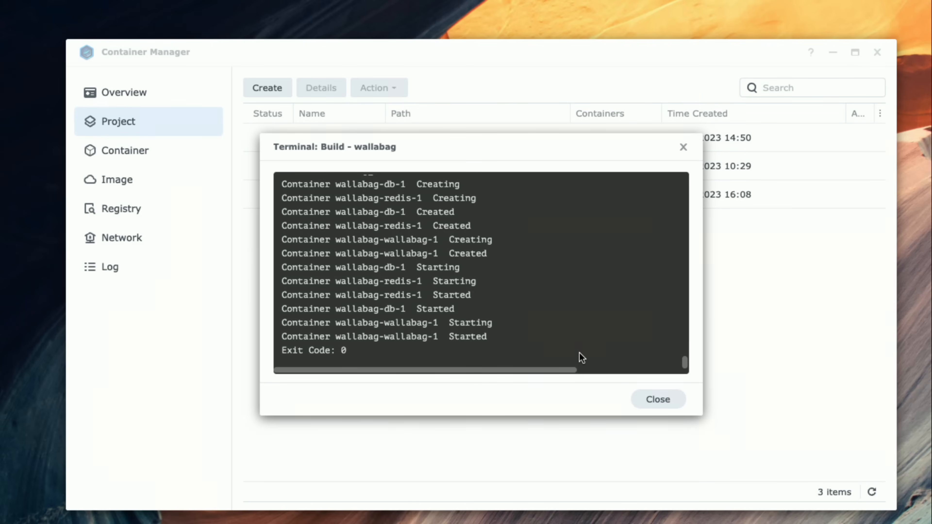
scroll(583, 355, "up", 1)
scroll(584, 355, "down", 1)
left_click(655, 401)
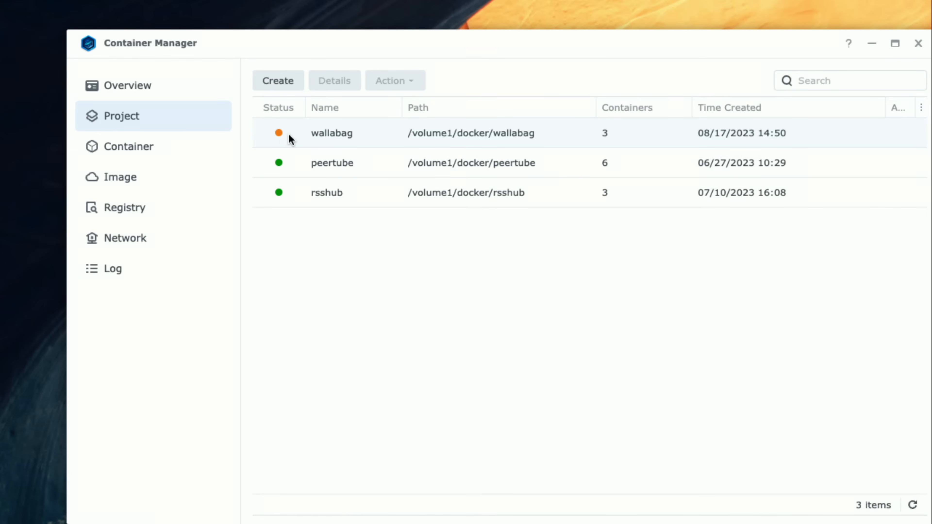
- Open the wallabag project, decline the Web Station installation and examine the log of the wallabag-wallabag-1 container
left_click(332, 134)
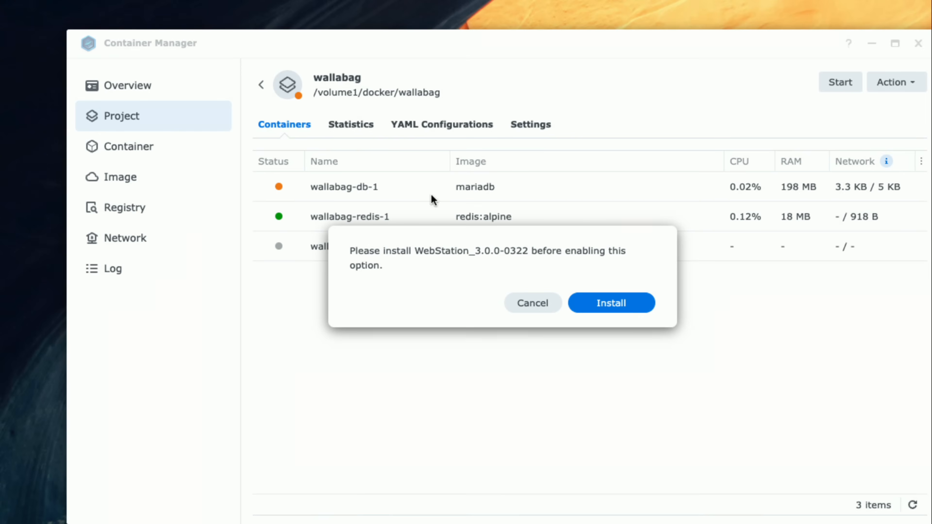
left_click(535, 297)
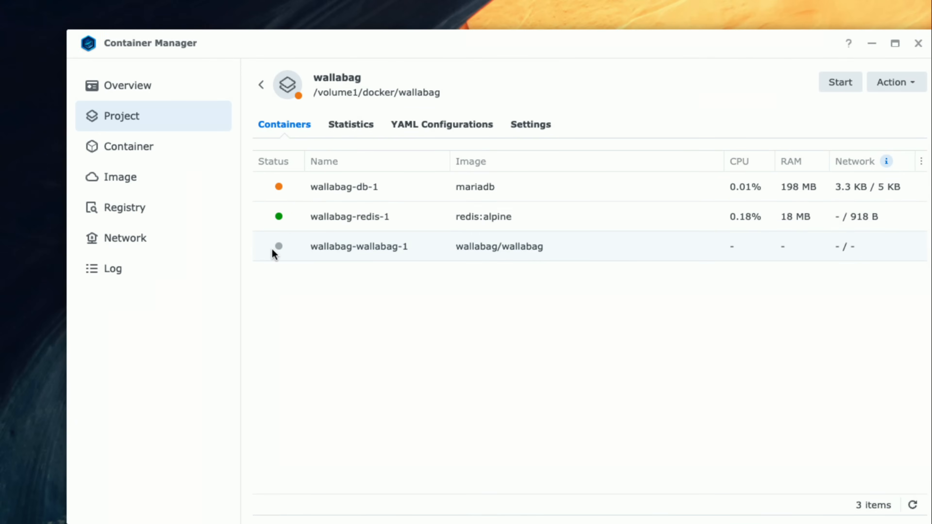
mouse_move(279, 246)
left_click(334, 249)
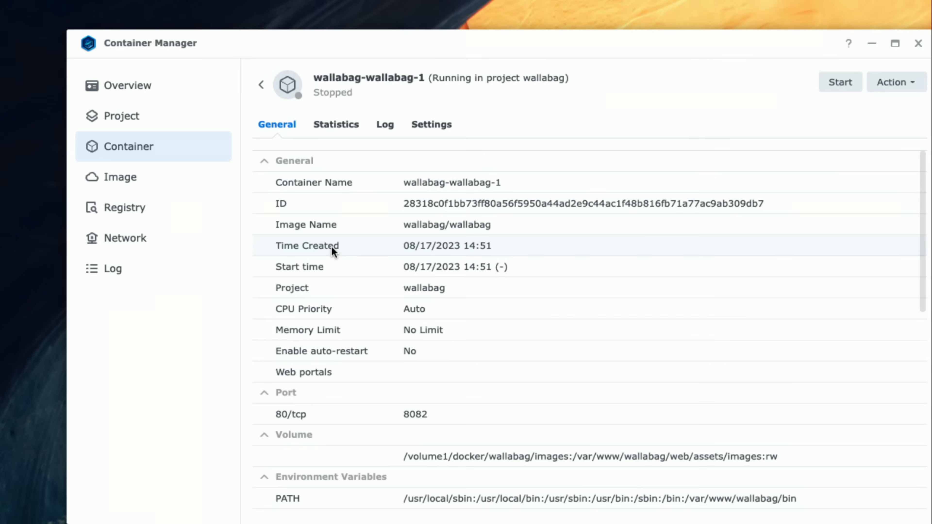
left_click(382, 127)
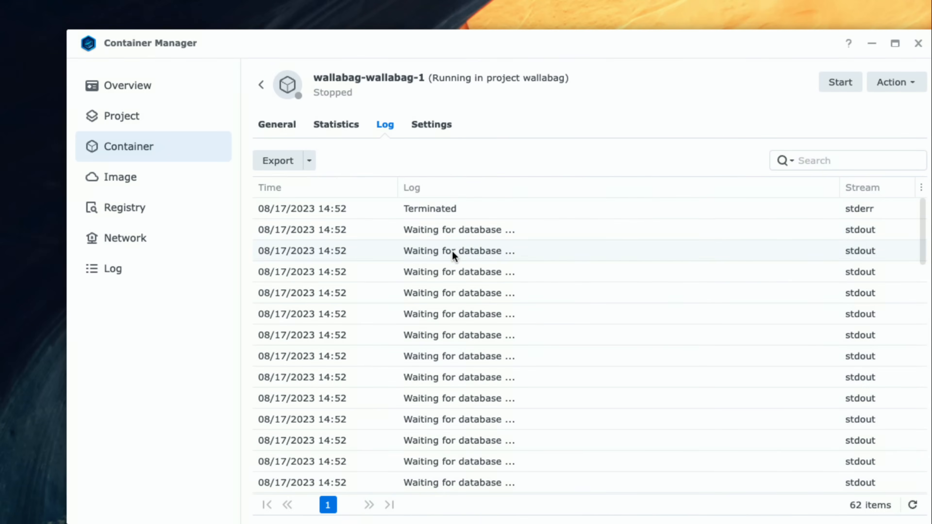
scroll(455, 288, "down", 5)
scroll(454, 288, "down", 5)
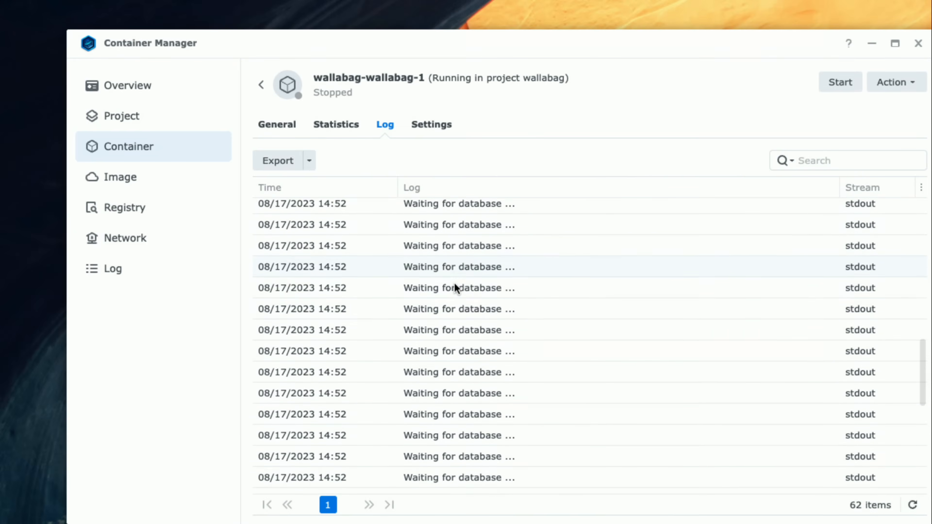
scroll(454, 288, "up", 10)
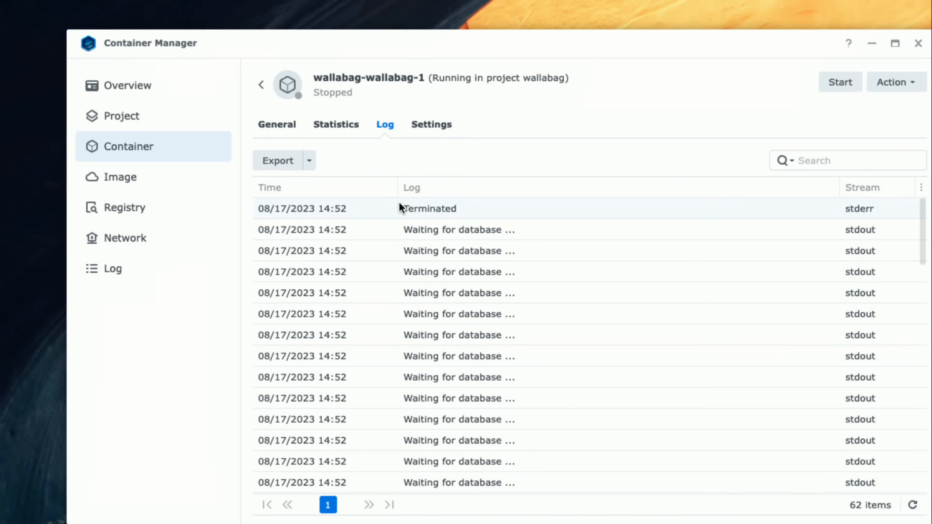
- Return to the project's containers, decline the Web Station installation and examine the wallabag-db-1 log for database readiness
left_click(262, 87)
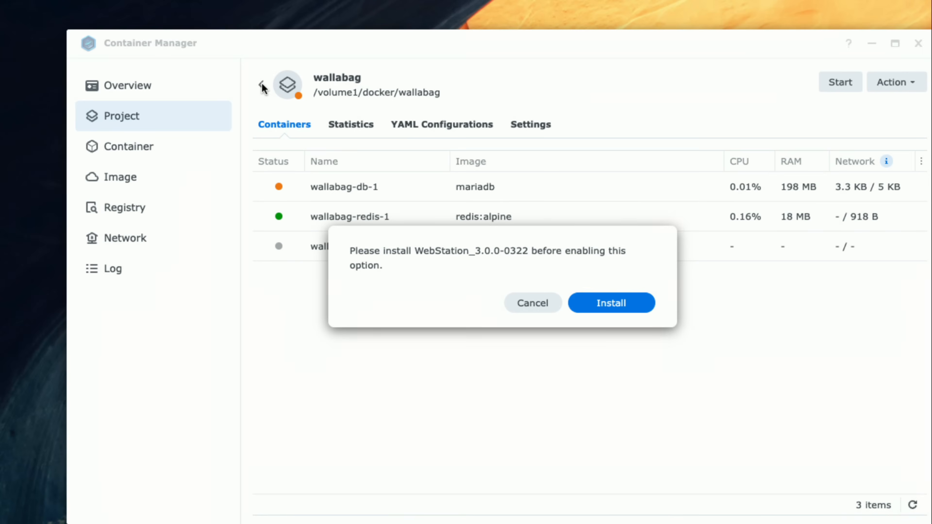
left_click(527, 307)
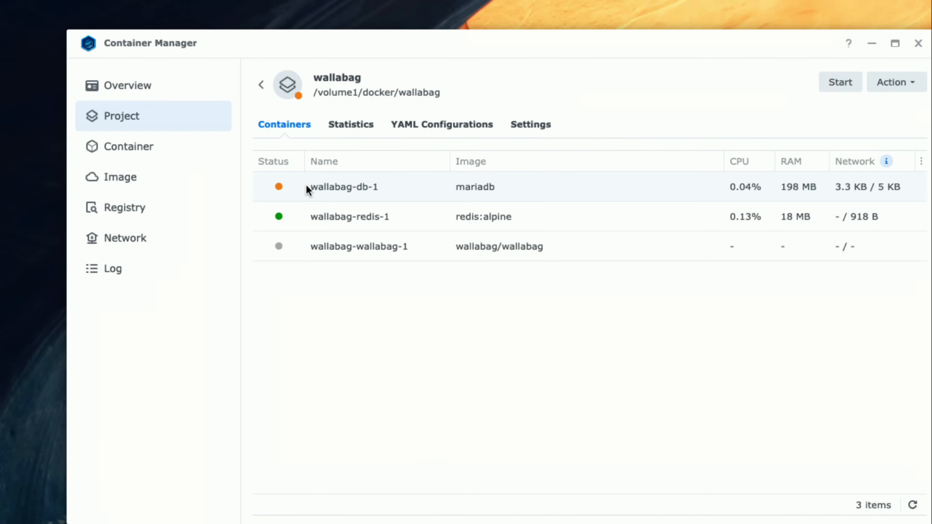
left_click(331, 187)
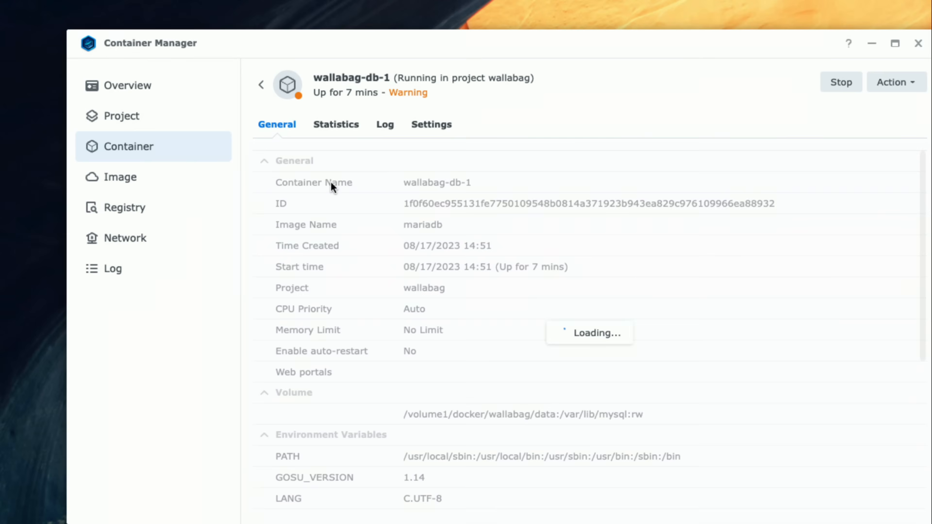
left_click(384, 126)
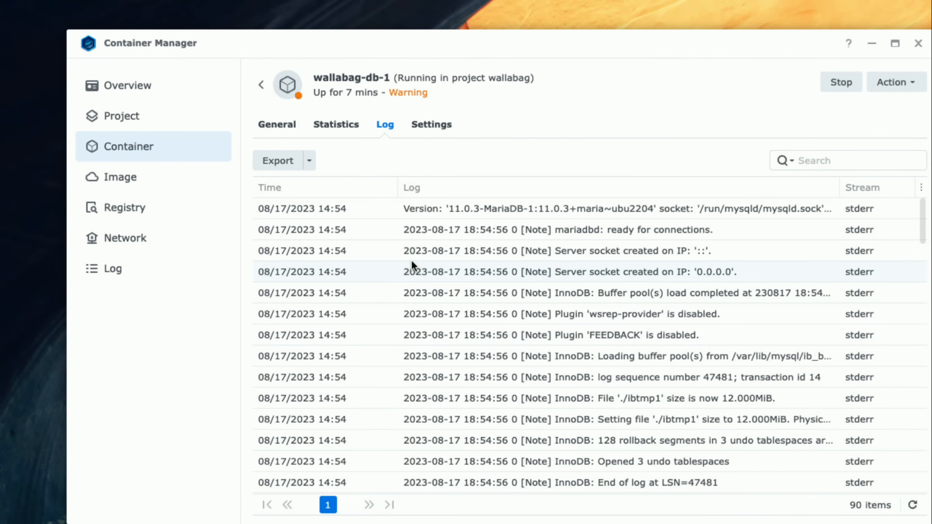
scroll(434, 342, "down", 3)
scroll(434, 325, "up", 3)
left_click(540, 229)
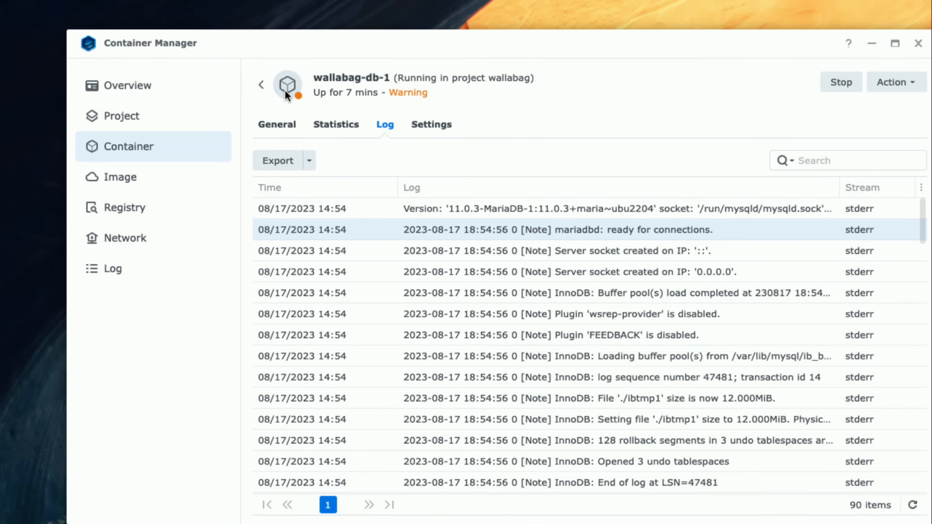
- Start the stopped wallabag-wallabag-1 container from the project and open its log
left_click(261, 84)
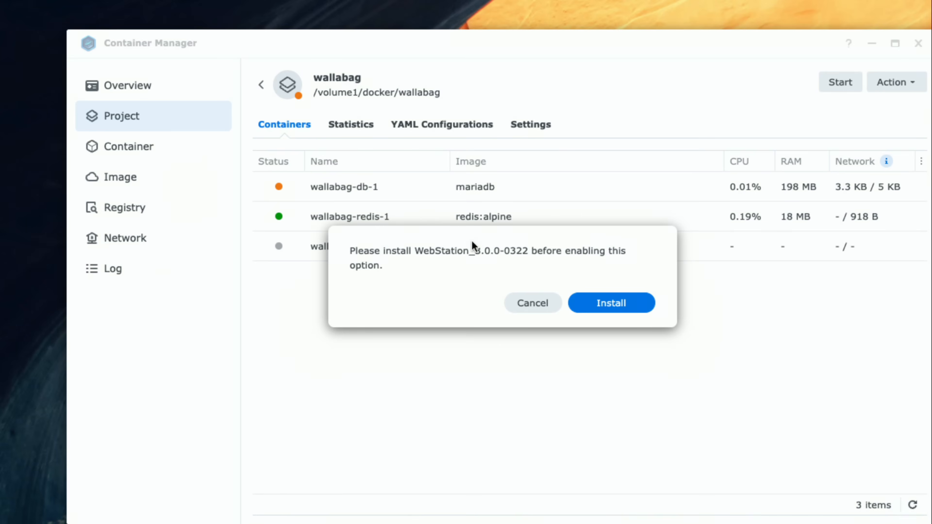
left_click(527, 304)
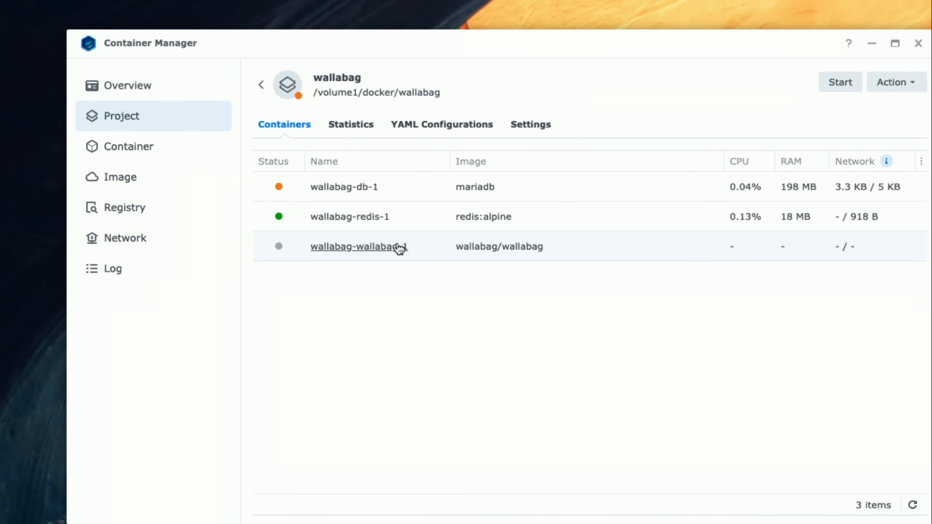
left_click(372, 253)
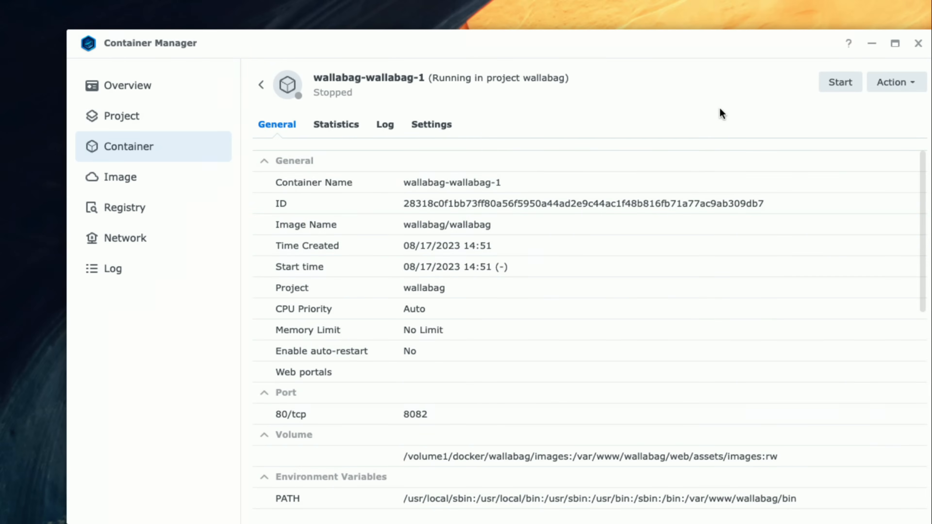
left_click(837, 83)
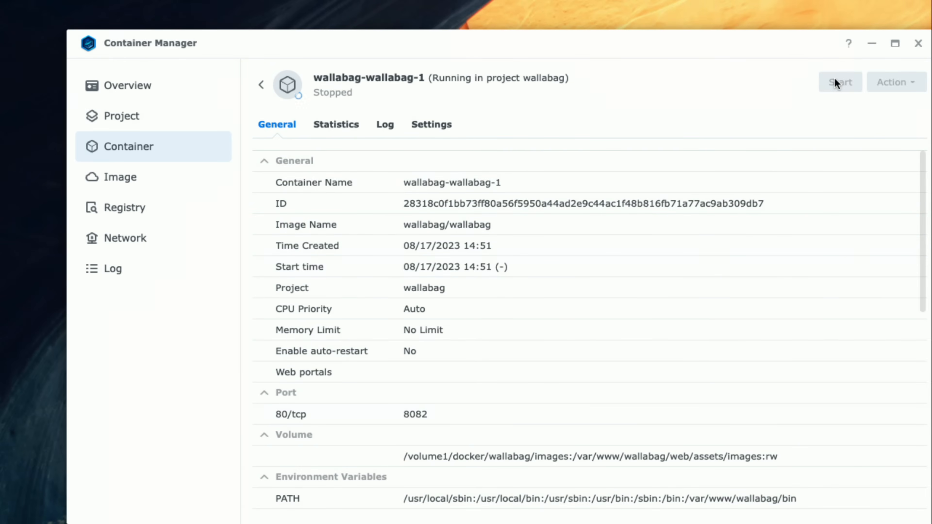
left_click(263, 86)
left_click(534, 304)
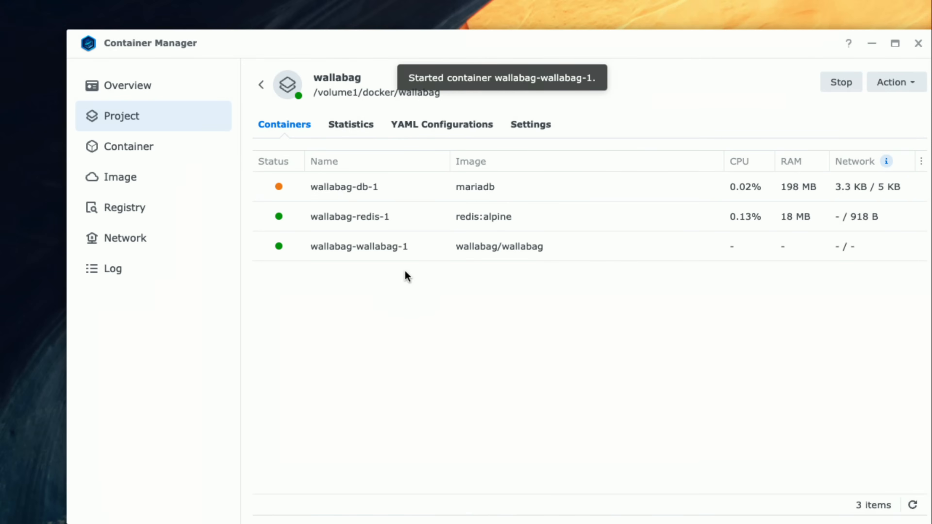
left_click(362, 247)
left_click(385, 127)
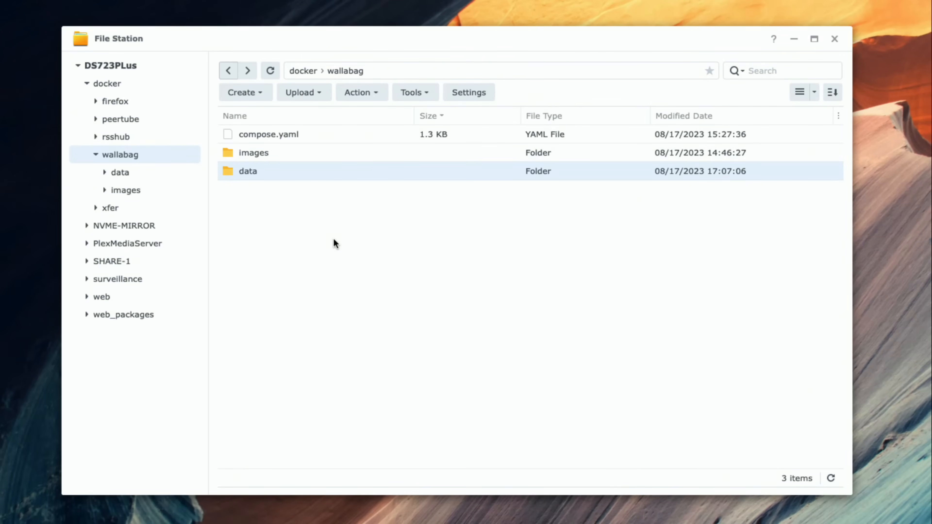
- Examine the database files in docker/wallabag/data and its mysql subfolder in File Station
left_click(296, 214)
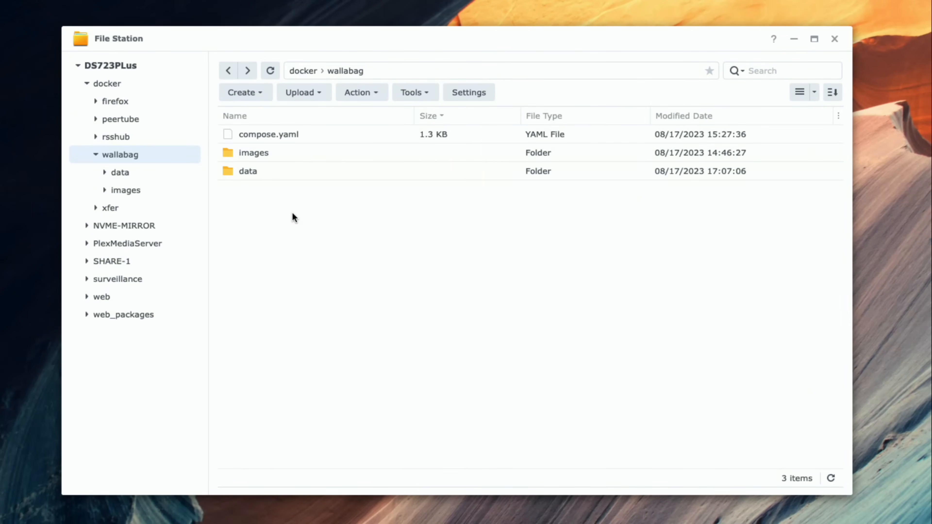
double_click(275, 174)
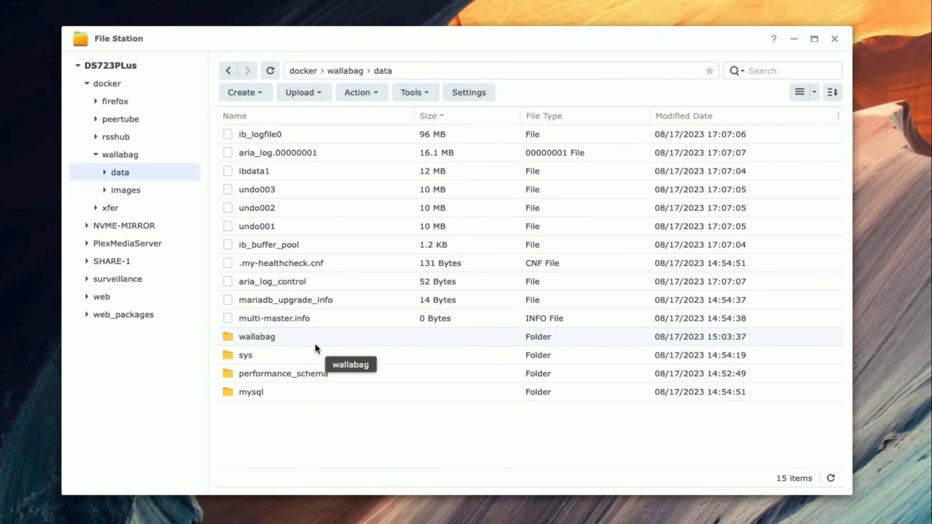
left_click(342, 395)
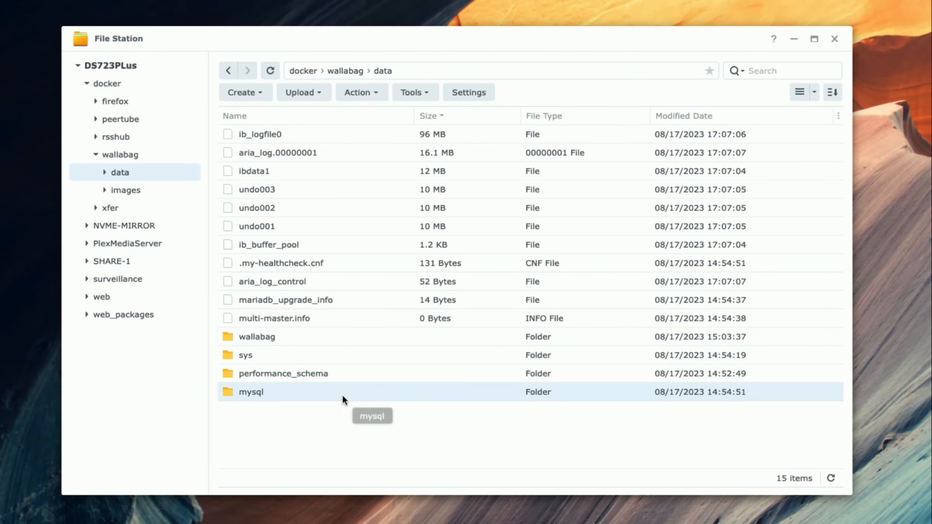
double_click(342, 395)
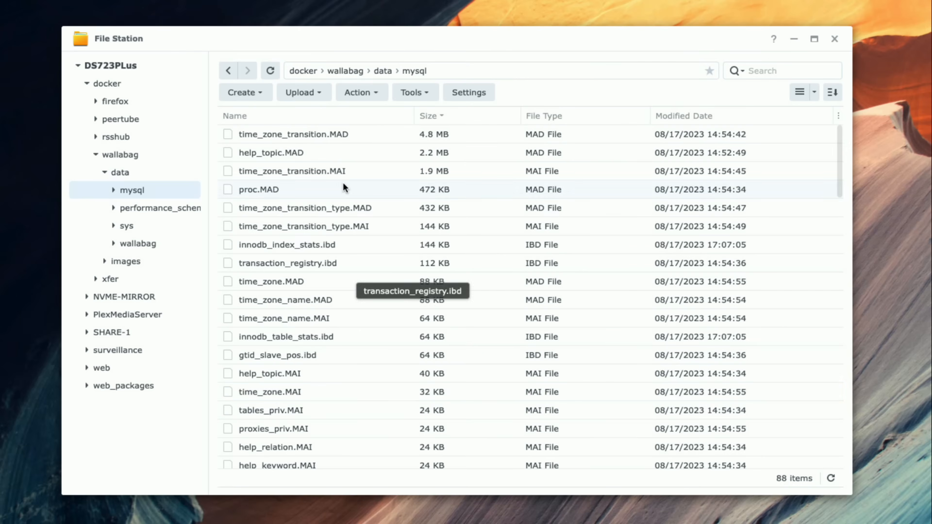
left_click(229, 72)
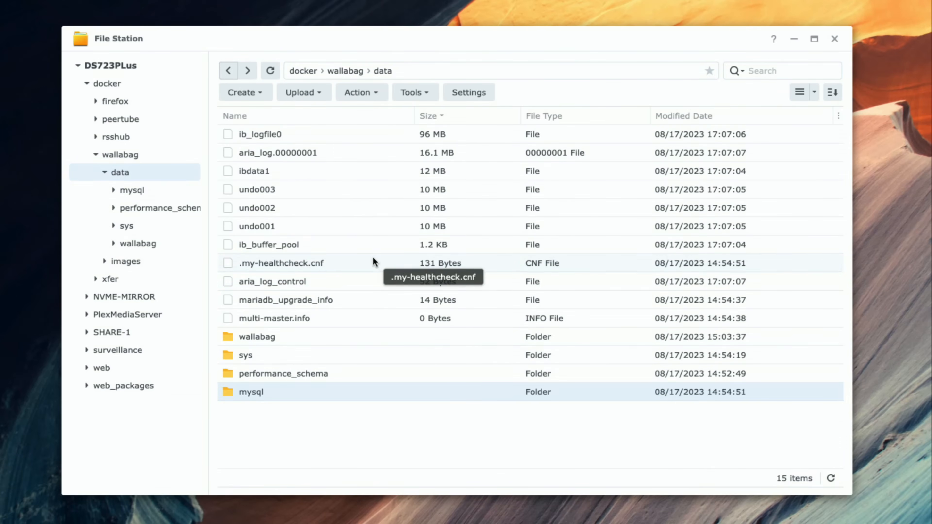
left_click(349, 437)
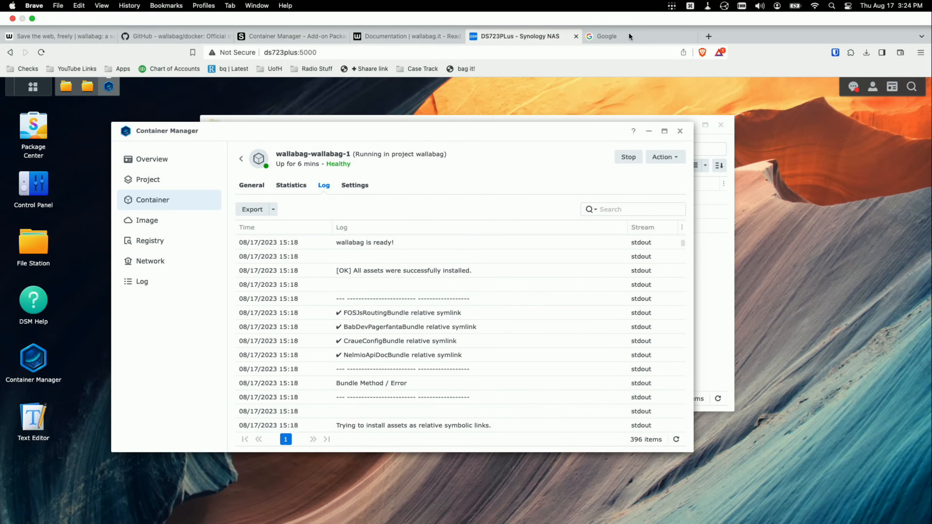
- Switch to the Google browser tab and load the wallabag site at ds723plus:8082
left_click(628, 8)
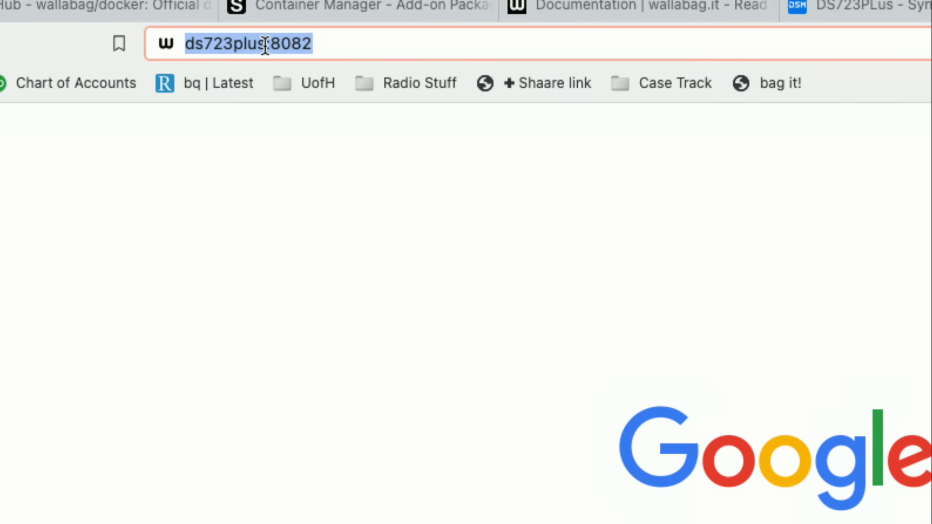
left_click(278, 46)
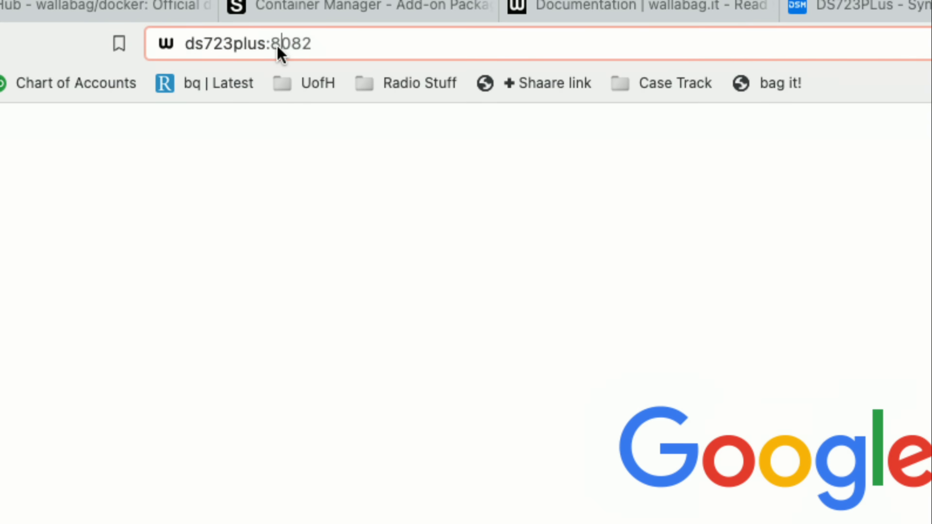
double_click(214, 46)
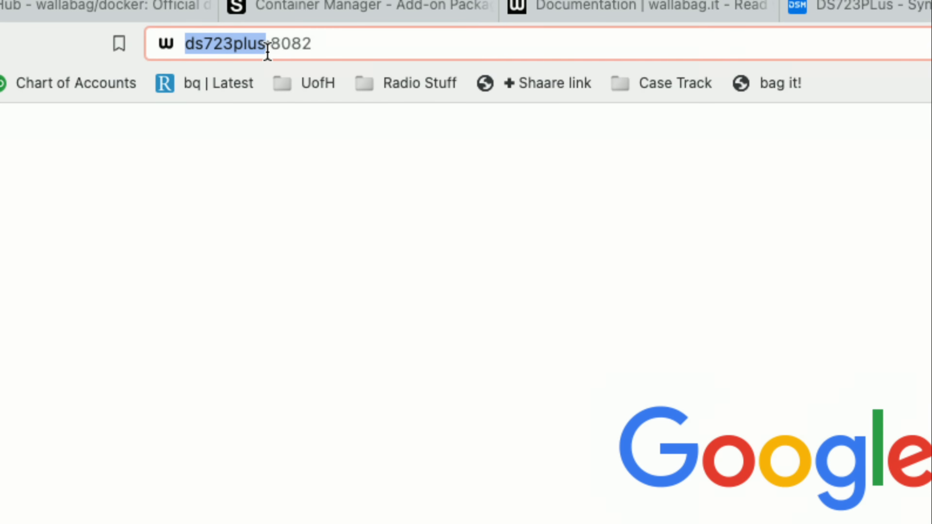
left_click(279, 46)
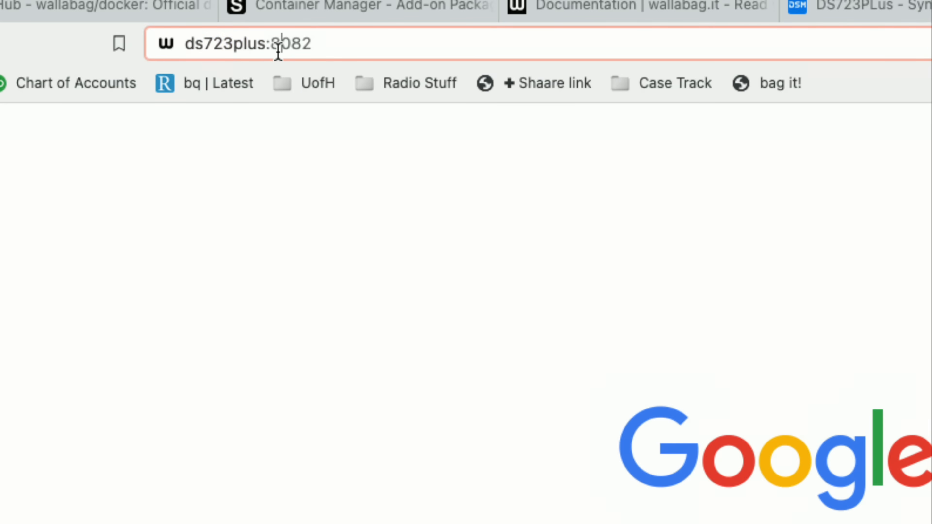
key("Return")
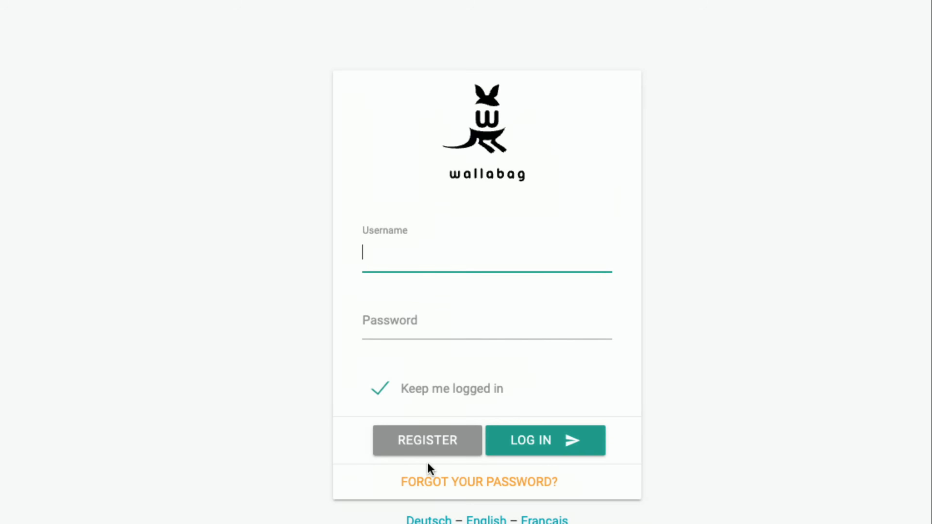
- Try to register a wallabag account with the user's e-mail, the username testuser and the account password entered twice
left_click(429, 450)
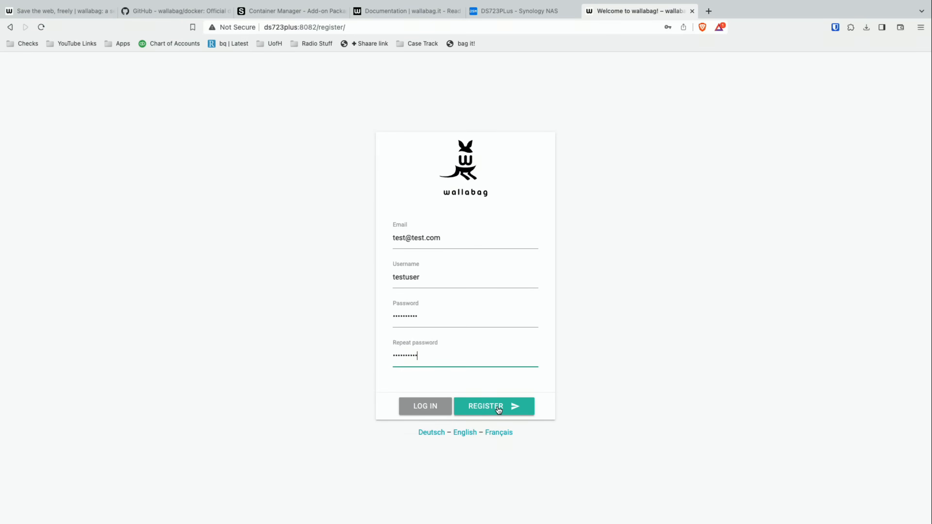
left_click(500, 412)
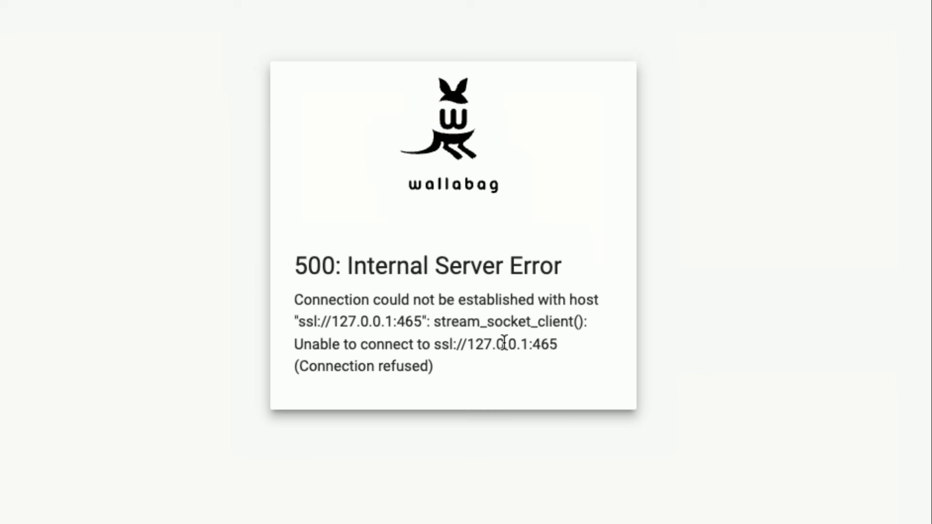
- Copy the SYMFONY__ENV__FOSUSER_CONFIRMATION= variable name from the environment variable list in the wallabag/docker README on GitHub
left_click_drag(536, 344, 562, 349)
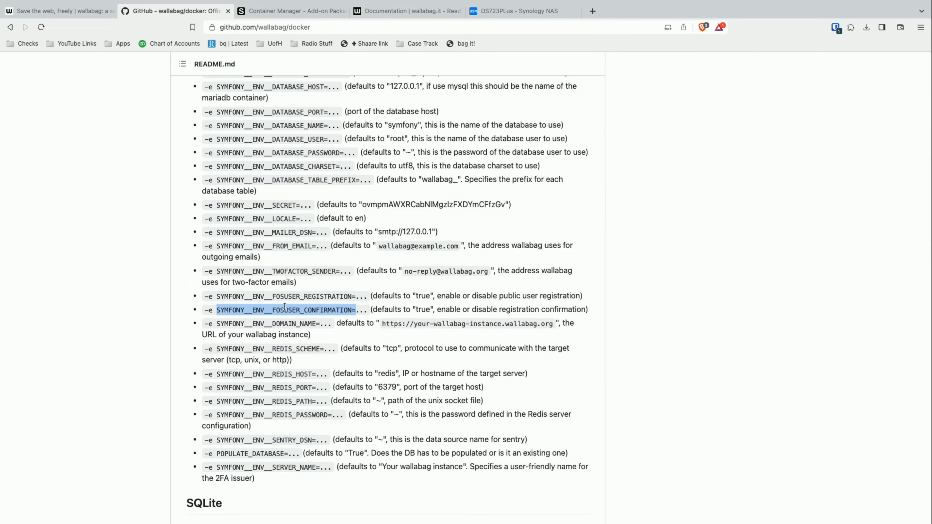
scroll(284, 306, "up", 7)
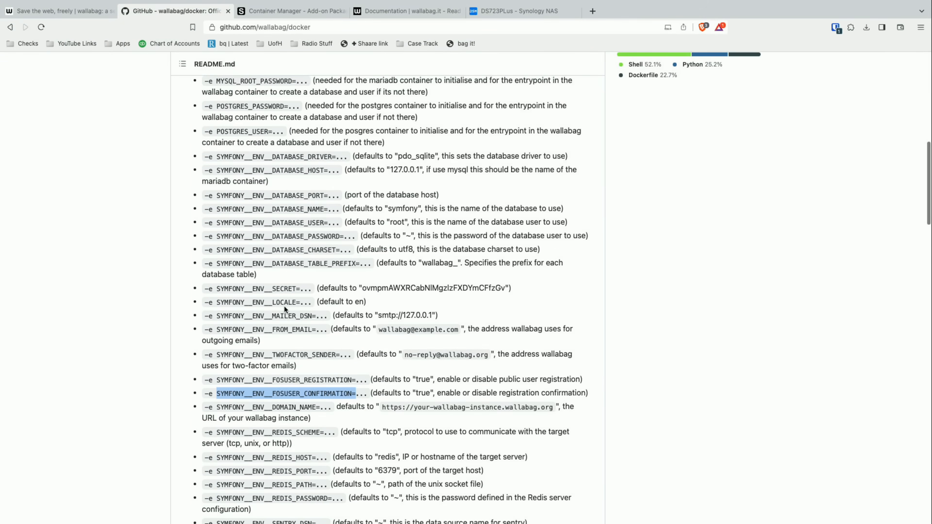
scroll(285, 306, "down", 6)
scroll(284, 307, "down", 1)
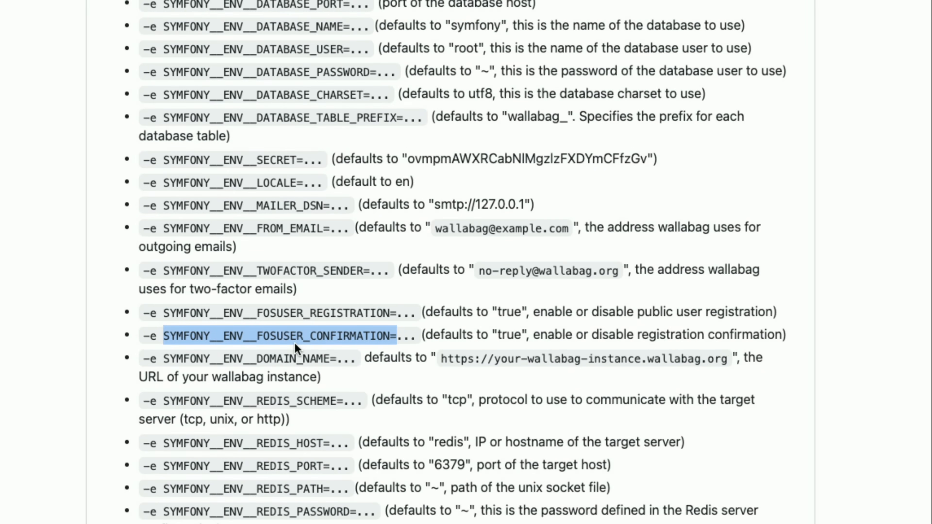
right_click(279, 332)
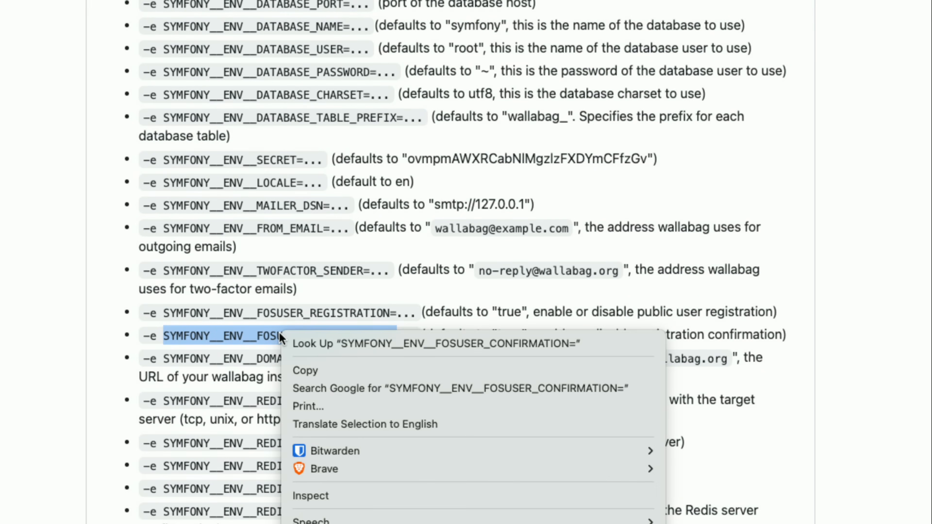
left_click(299, 369)
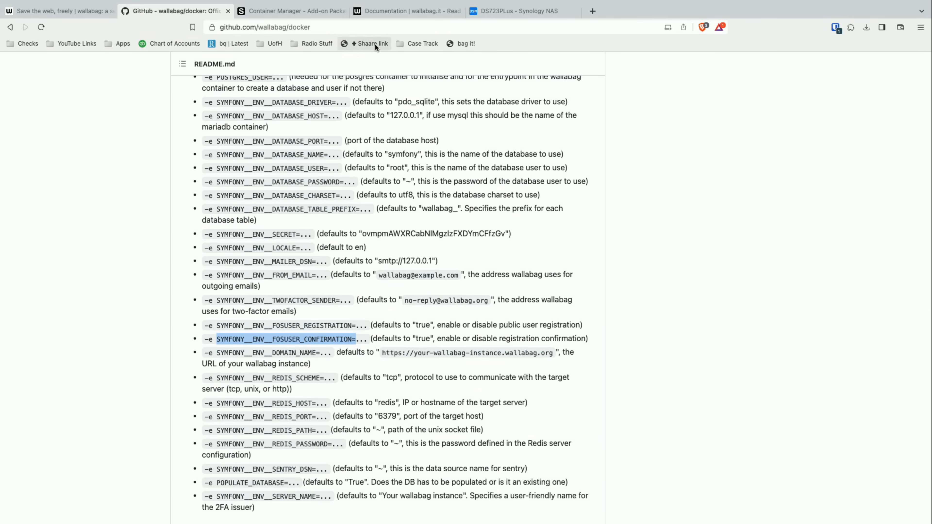
- Switch to the Synology NAS browser tab and open compose.yaml from docker/wallabag in Text Editor
left_click(507, 15)
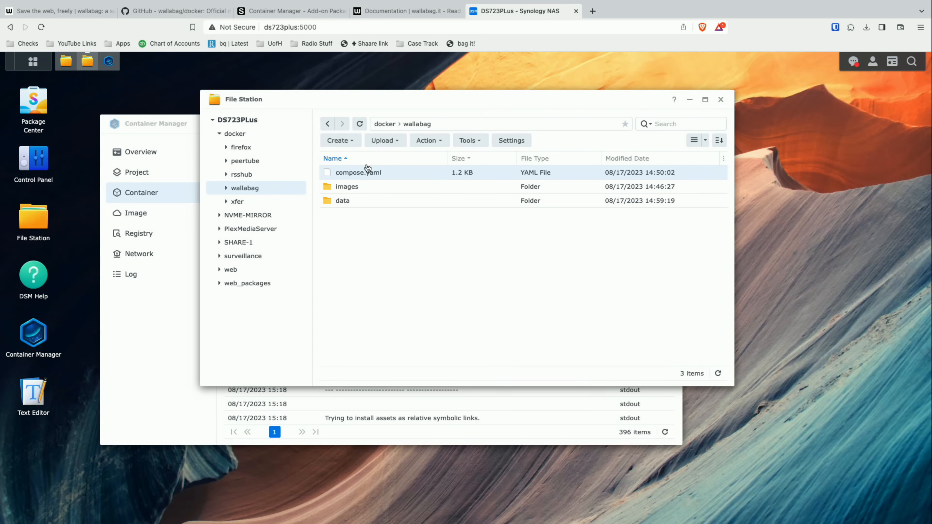
right_click(365, 172)
left_click(437, 196)
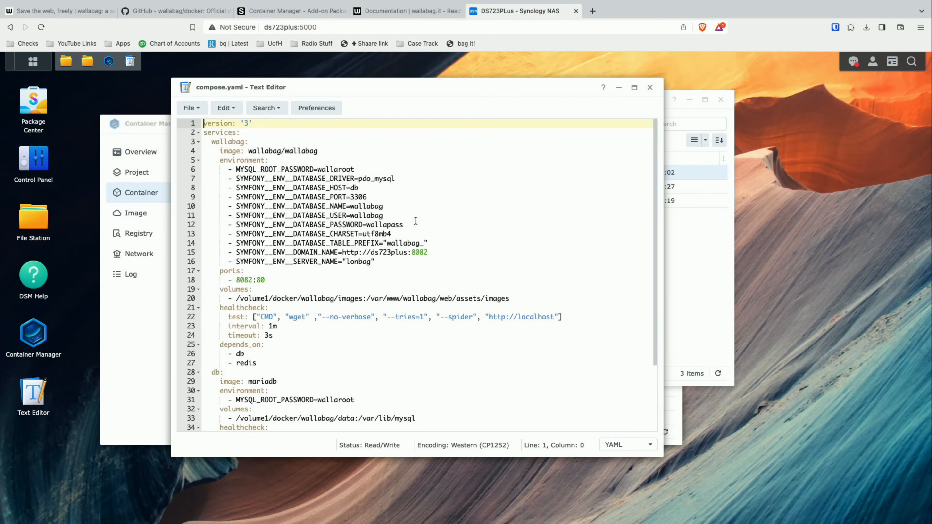
- Add "- SYMFONY__ENV__FOSUSER_CONFIRMATION=false" below the SERVER_NAME line in the wallabag environment section and save compose.yaml
left_click(405, 260)
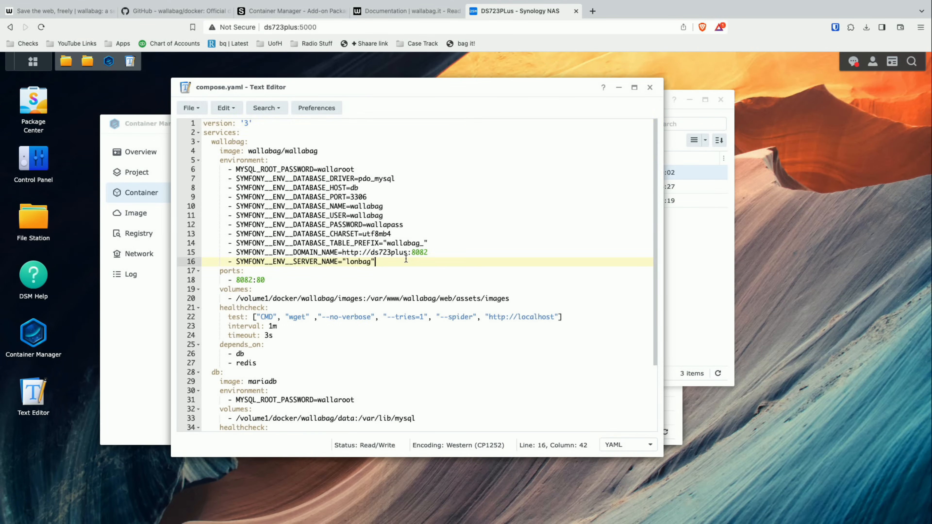
key("Return")
type("- SYMFONY__ENV__FOSUSER_CONFIRMATION=false")
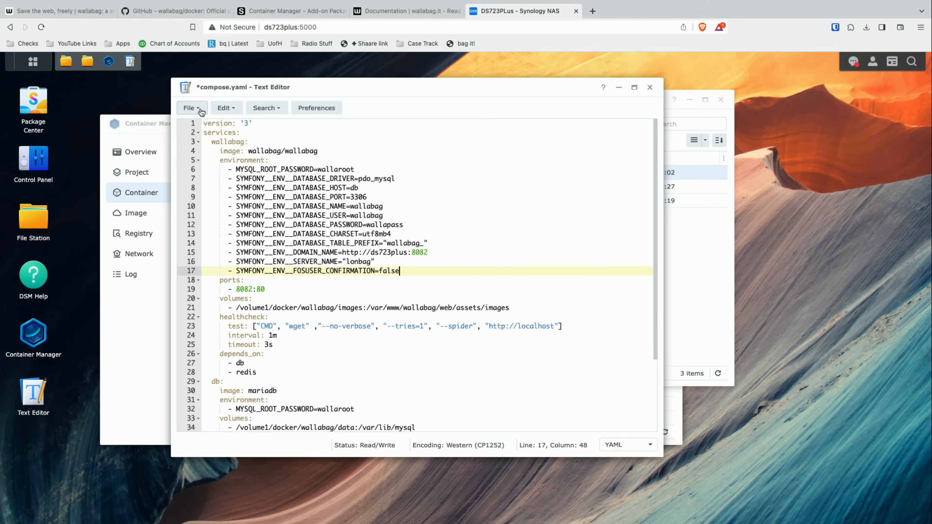
left_click(99, 26)
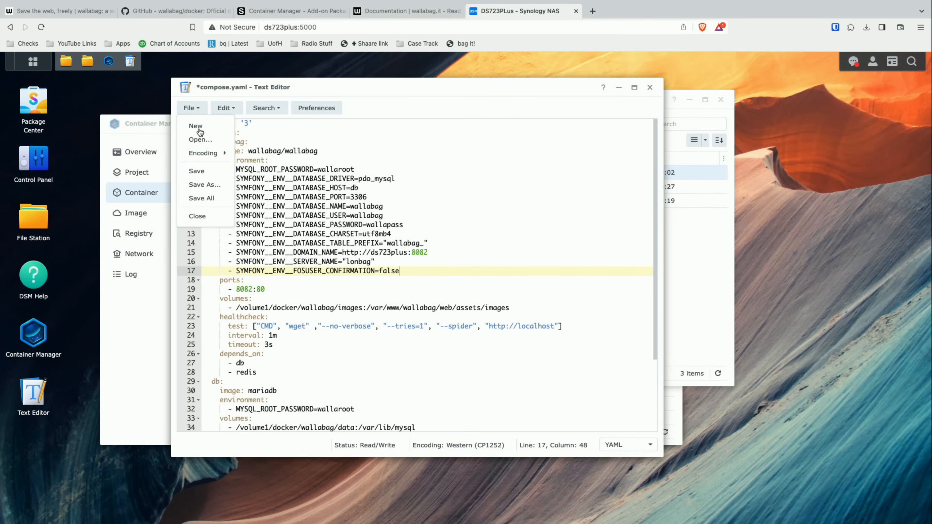
left_click(208, 173)
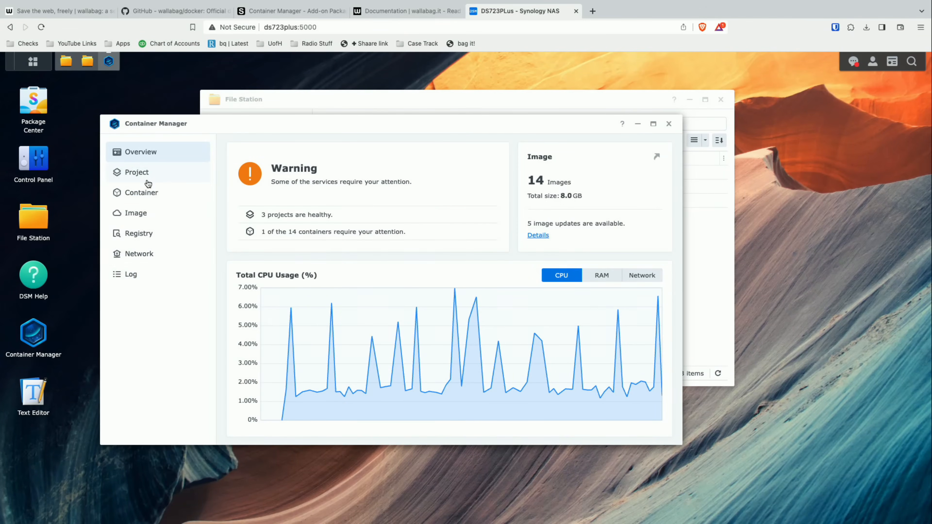
- Stop the wallabag project in Container Manager
left_click(147, 176)
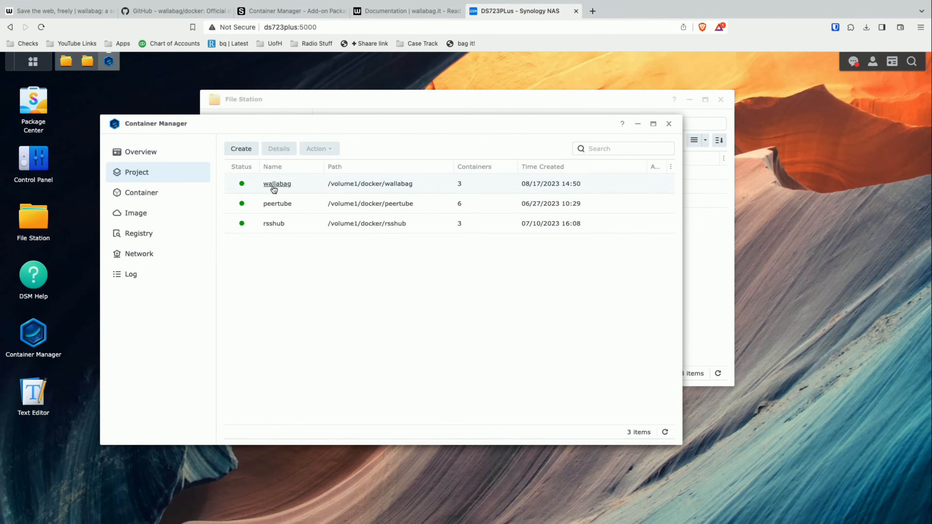
left_click(404, 184)
left_click(329, 150)
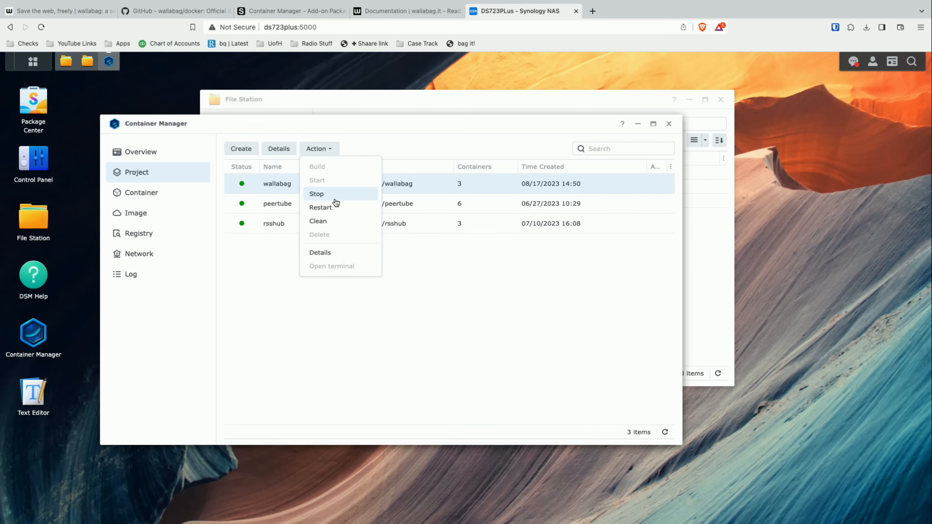
left_click(336, 201)
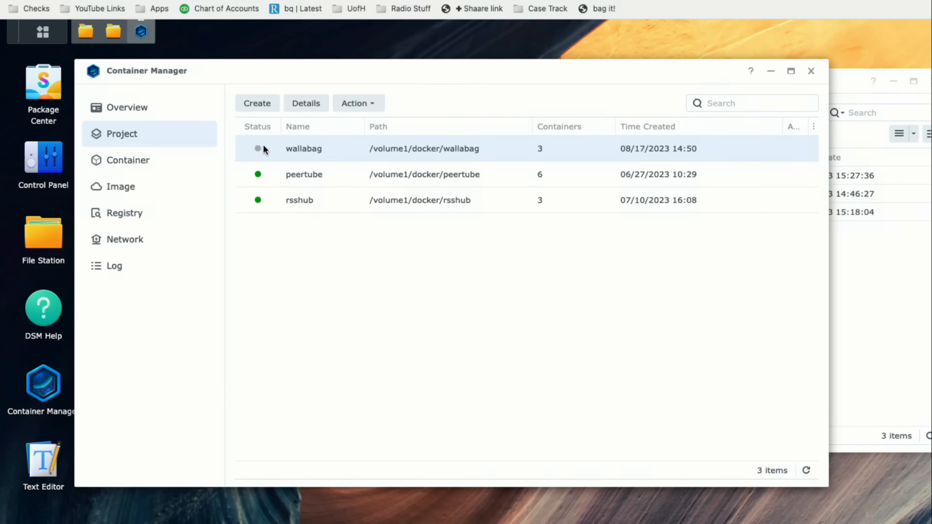
- Check the status of the wallabag project's containers in its details and return to the project list
mouse_move(258, 150)
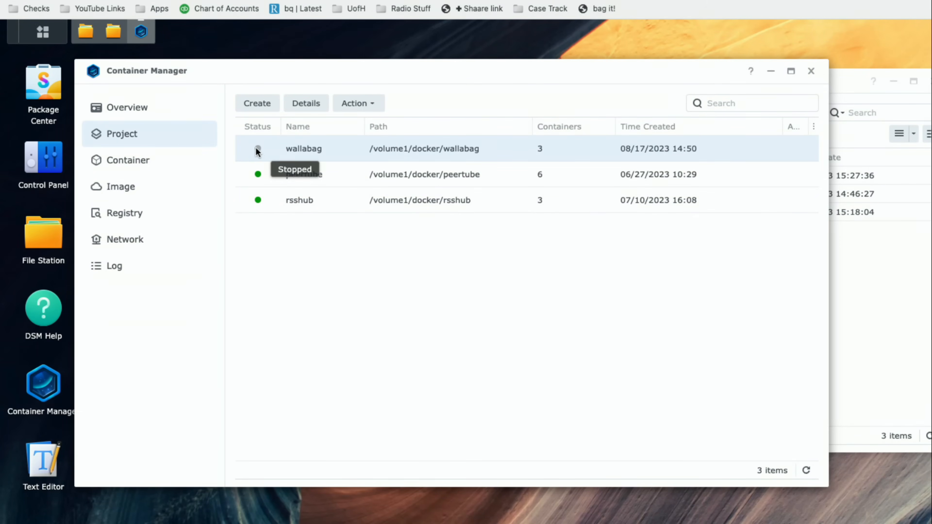
left_click(304, 150)
left_click(484, 297)
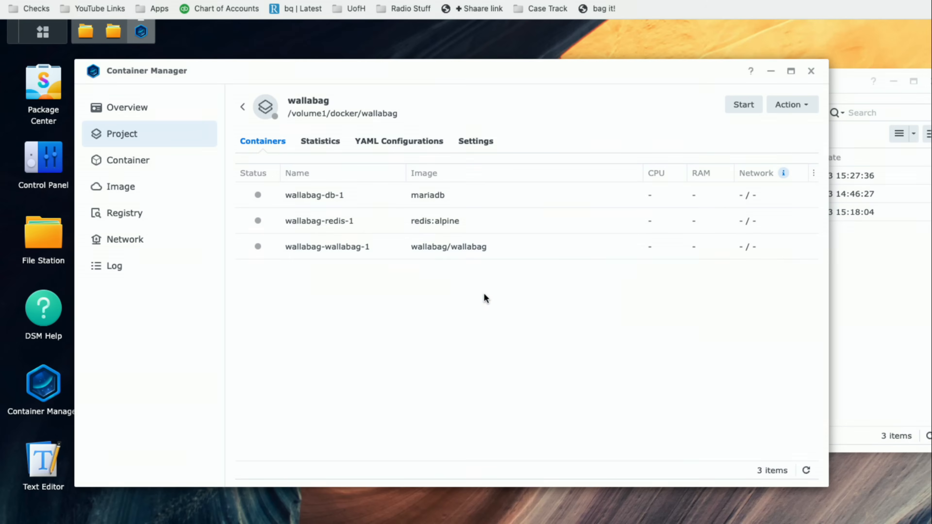
left_click(241, 110)
- Build the stopped wallabag project again and close the build terminal once it finishes
left_click(339, 155)
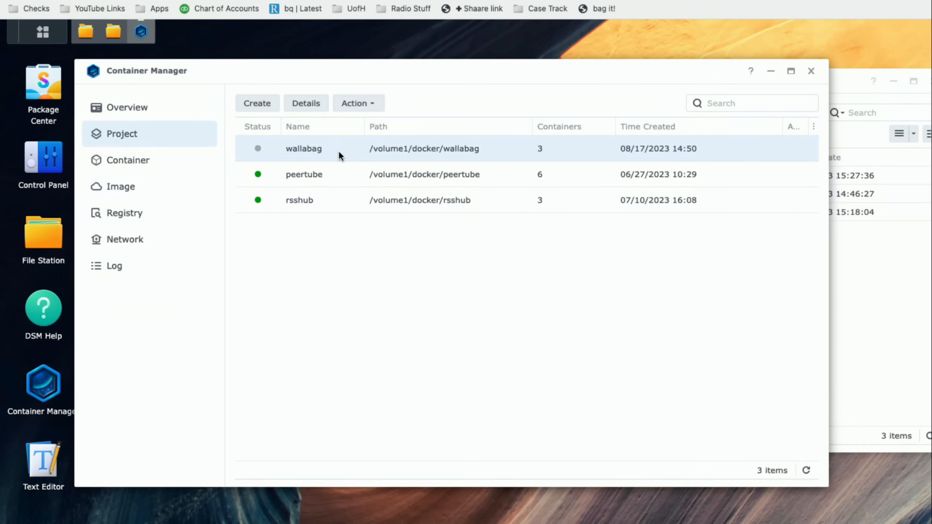
right_click(336, 155)
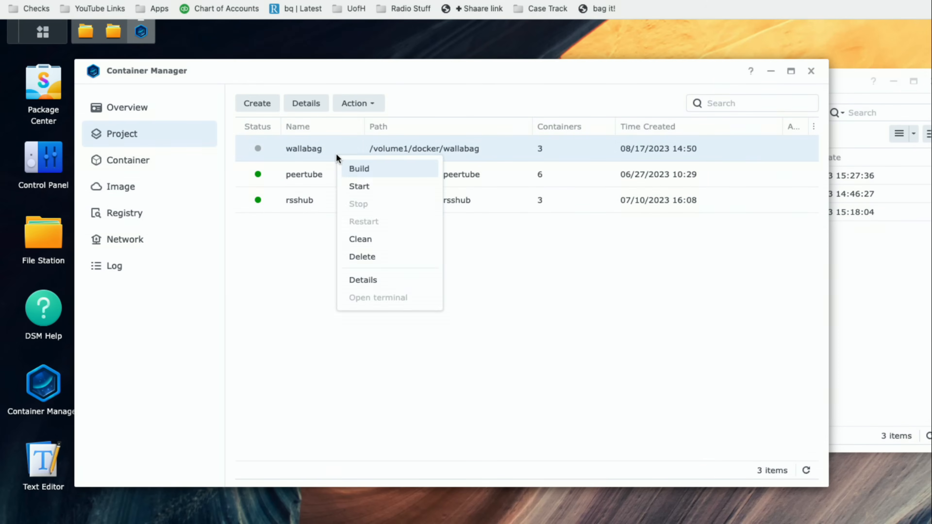
left_click(358, 171)
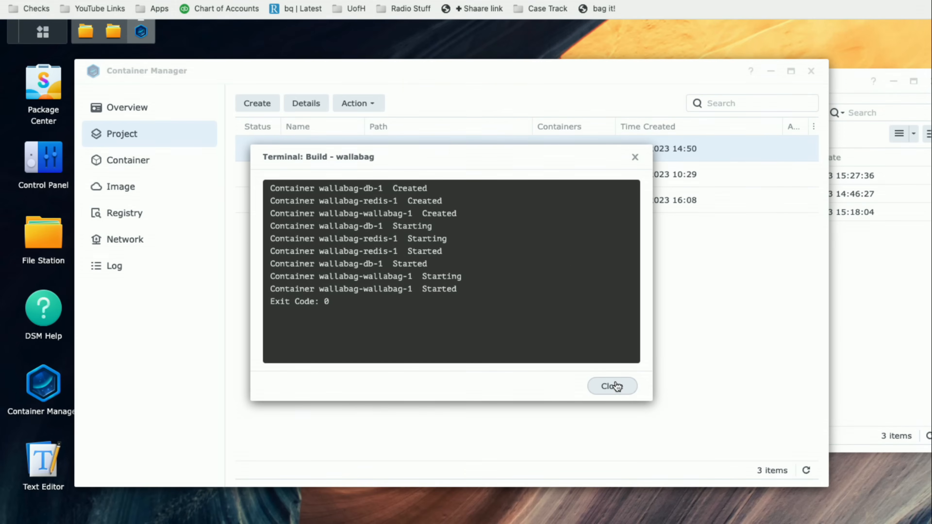
left_click(616, 392)
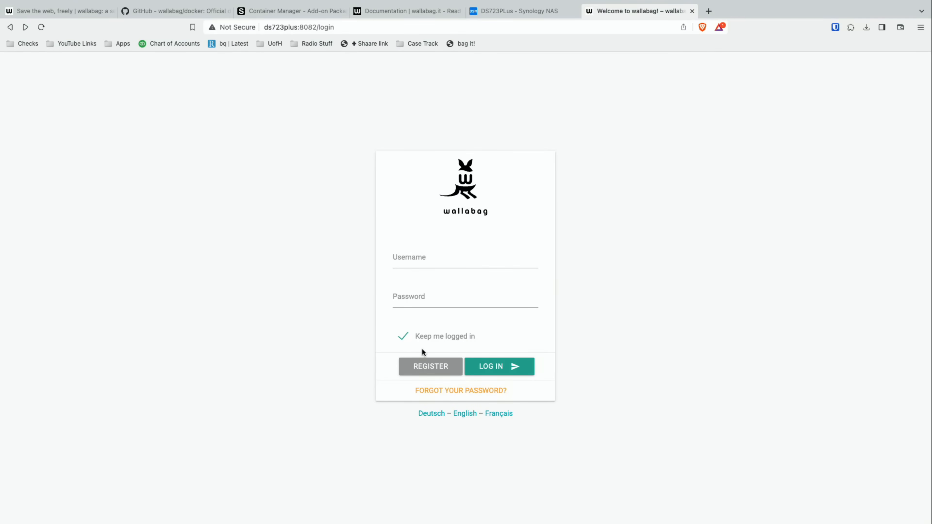
- Register a wallabag account with an e-mail, the username test and the account password, and go to it without saving the password in the browser
left_click(424, 365)
left_click(422, 235)
type("test@test.com")
key("Tab")
type("test")
key("Tab")
type("test")
key("Tab")
type("testing")
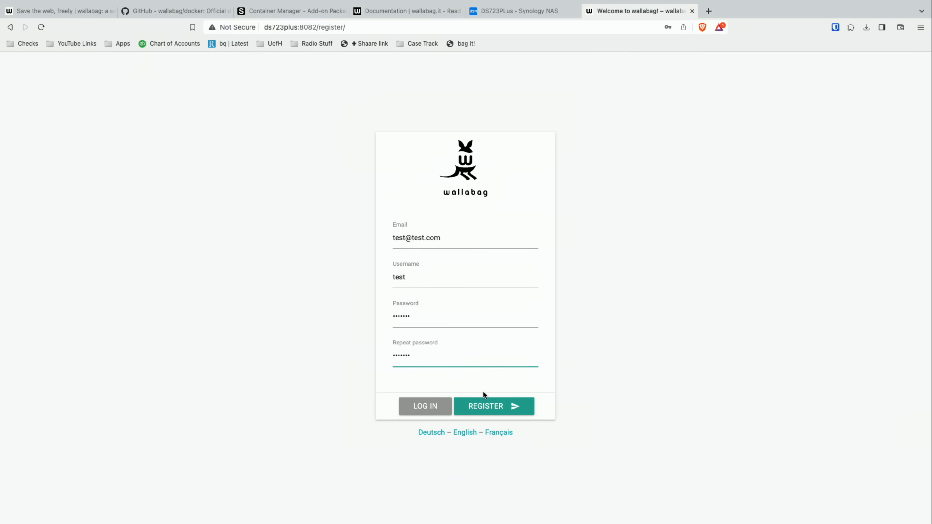
left_click(485, 406)
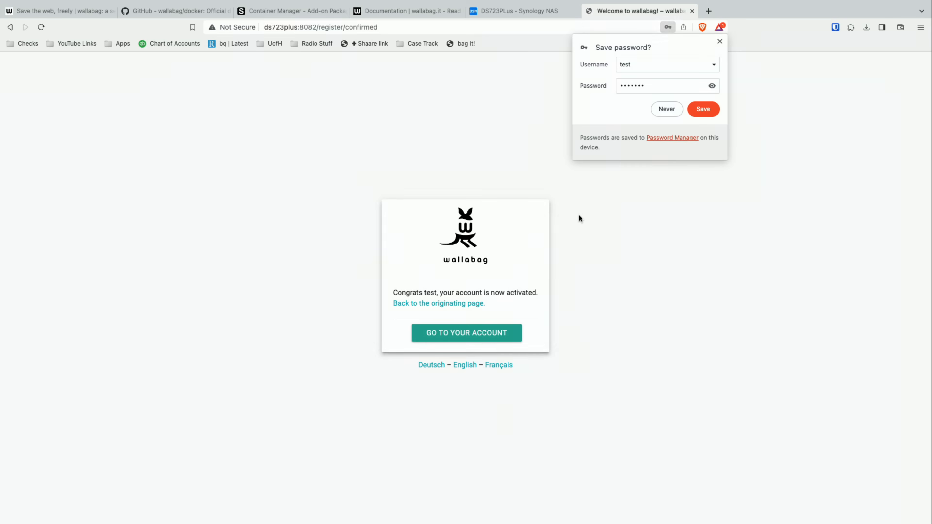
left_click(658, 116)
left_click(476, 339)
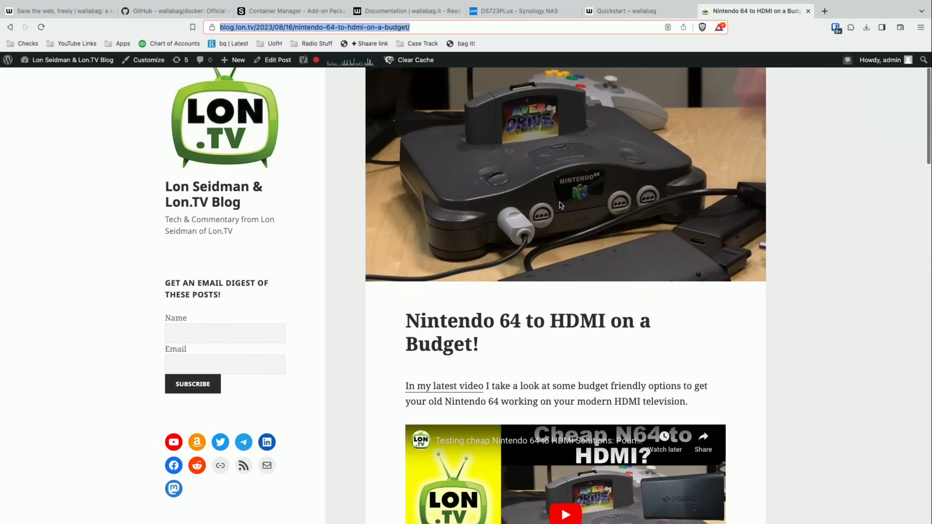
- Skim the "Nintendo 64 to HDMI on a Budget!" blog post and copy its web address
scroll(560, 202, "down", 20)
scroll(559, 202, "down", 9)
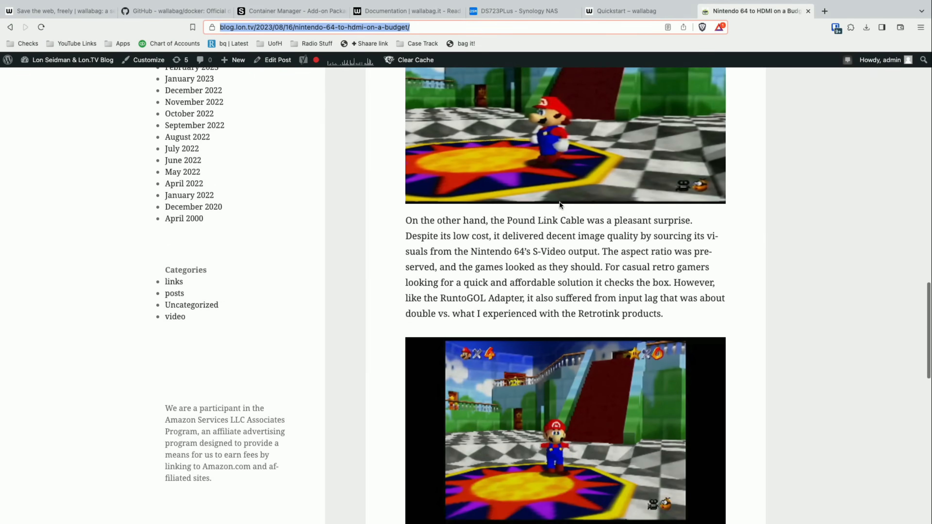
scroll(559, 202, "up", 20)
scroll(560, 202, "up", 3)
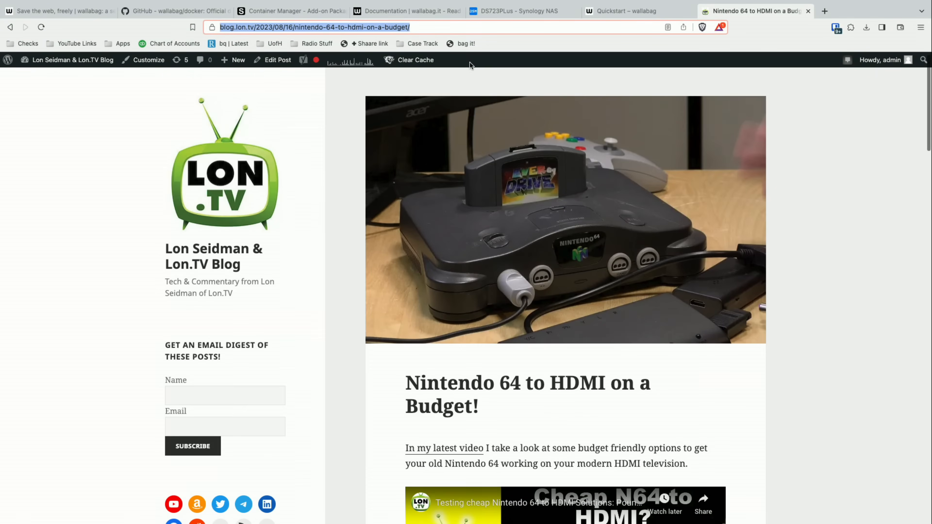
left_click(396, 28)
key("super+c")
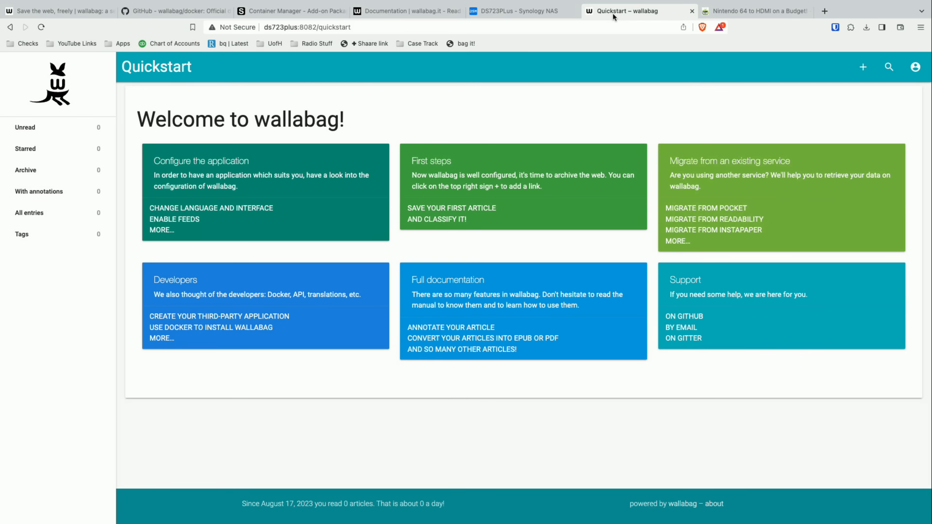
left_click(613, 11)
left_click(864, 68)
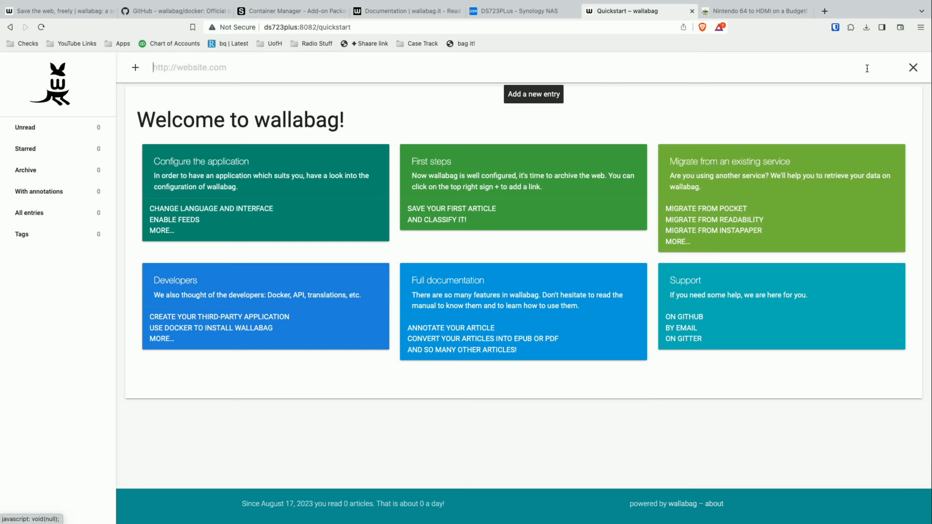
key("super+v")
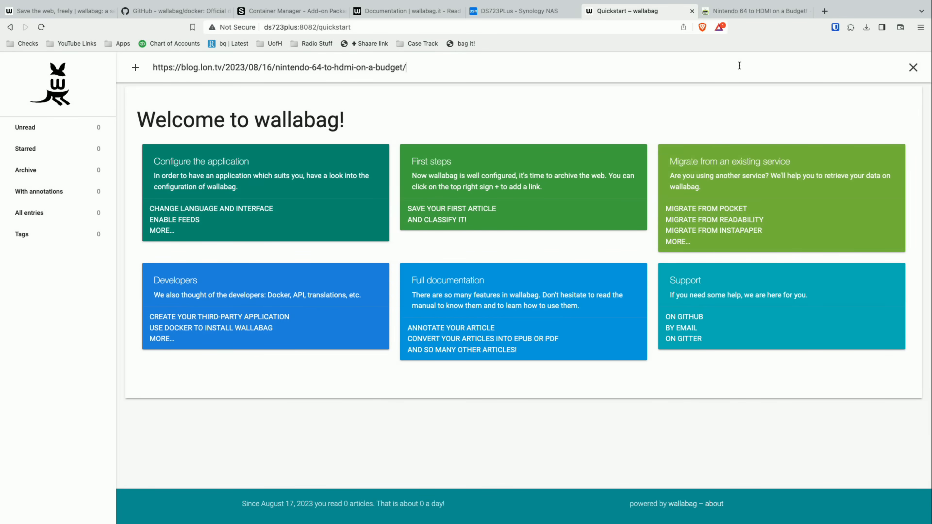
key("Return")
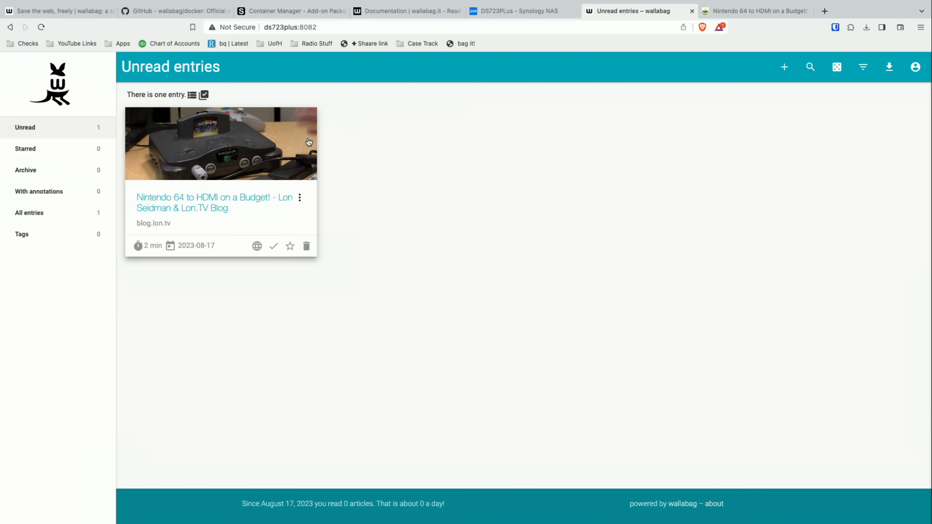
- Open the saved Nintendo 64 to HDMI entry and examine its text, embedded video and images
left_click(215, 203)
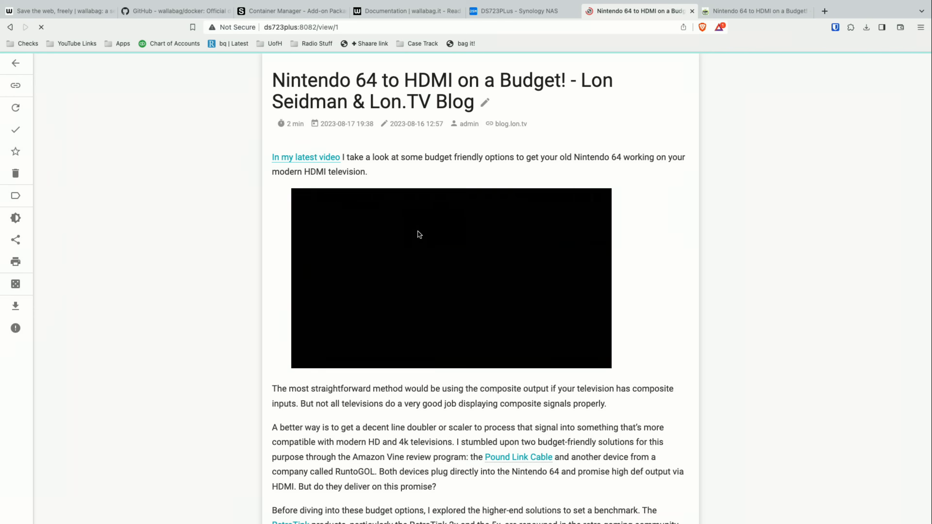
scroll(420, 233, "down", 6)
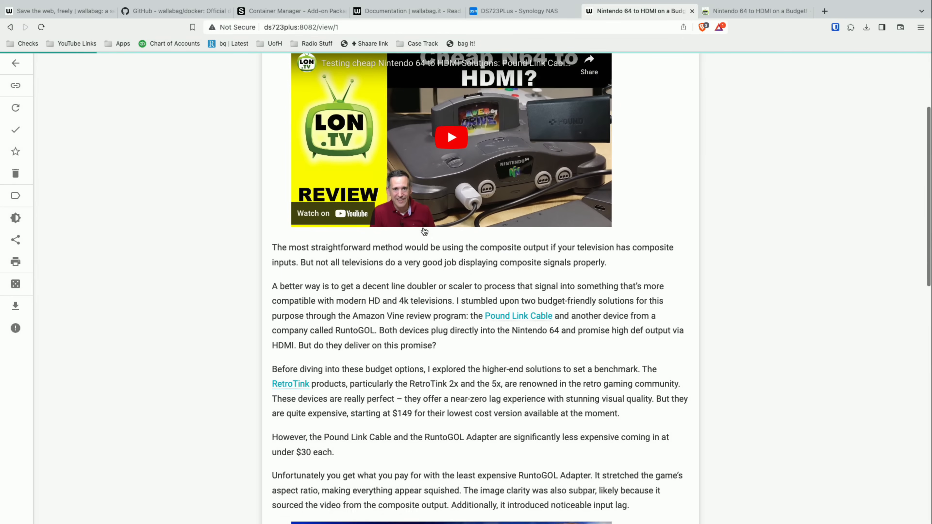
scroll(424, 231, "down", 10)
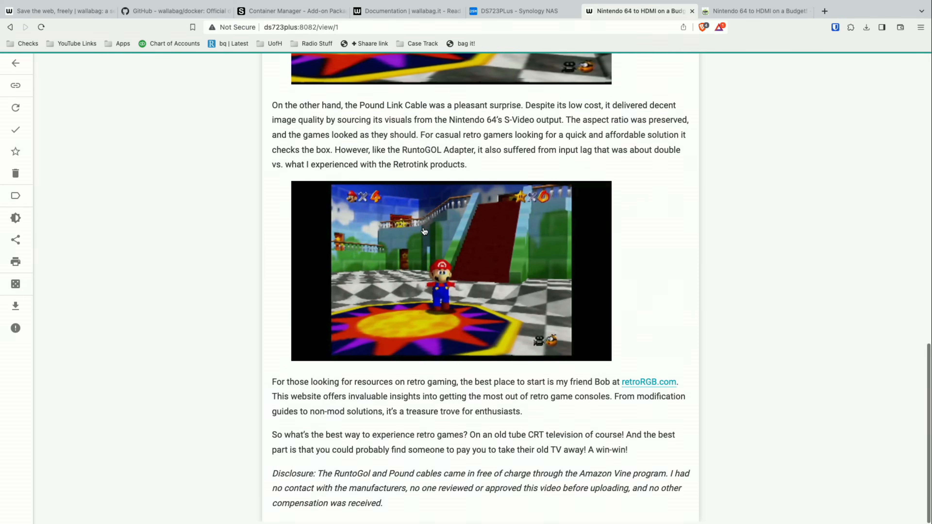
scroll(424, 231, "up", 11)
scroll(424, 230, "down", 1)
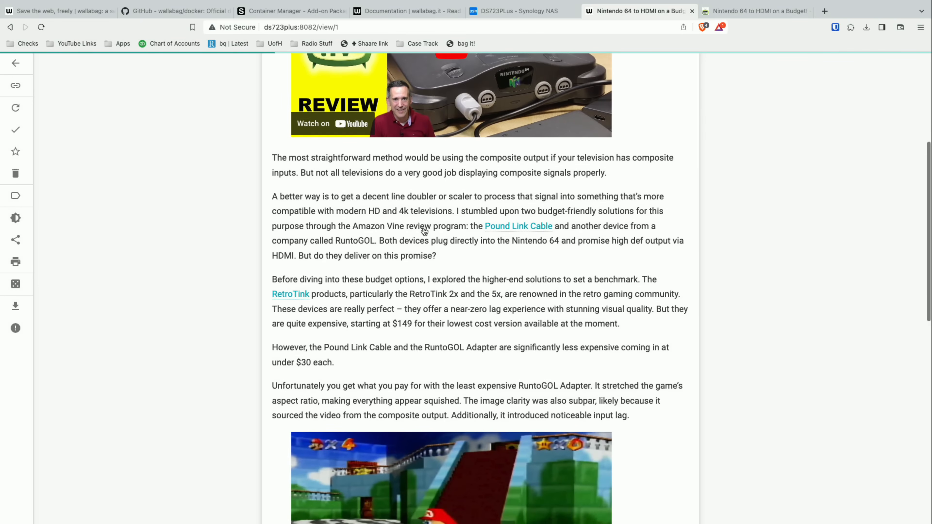
scroll(425, 232, "down", 1)
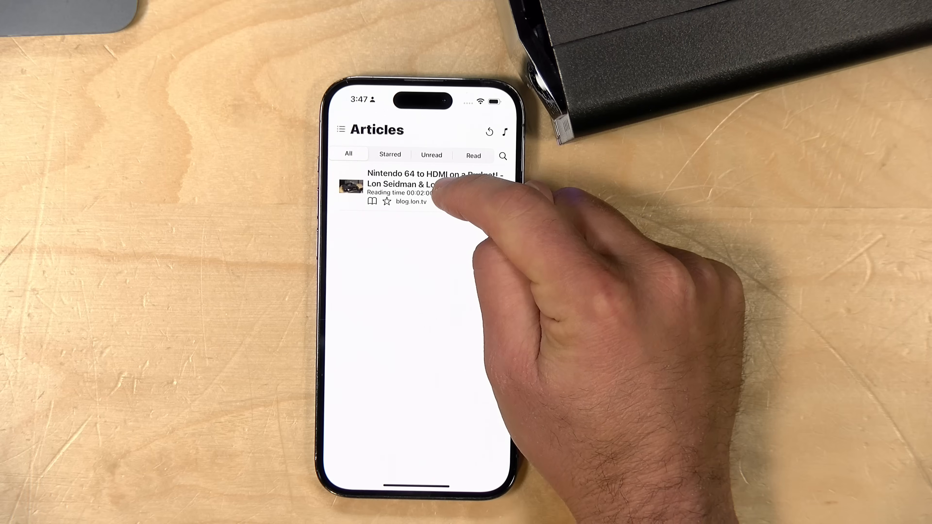
- Open the Nintendo 64 to HDMI article from the Articles list in the wallabag phone app
left_click(437, 184)
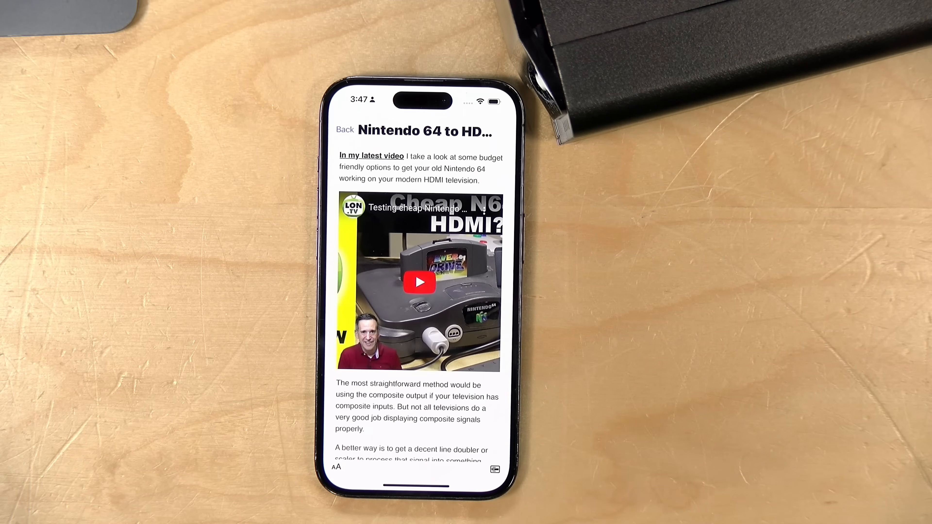
- Read through the Nintendo 64 to HDMI article's text and images in the wallabag phone app
scroll(483, 294, "down", 6)
scroll(483, 308, "down", 6)
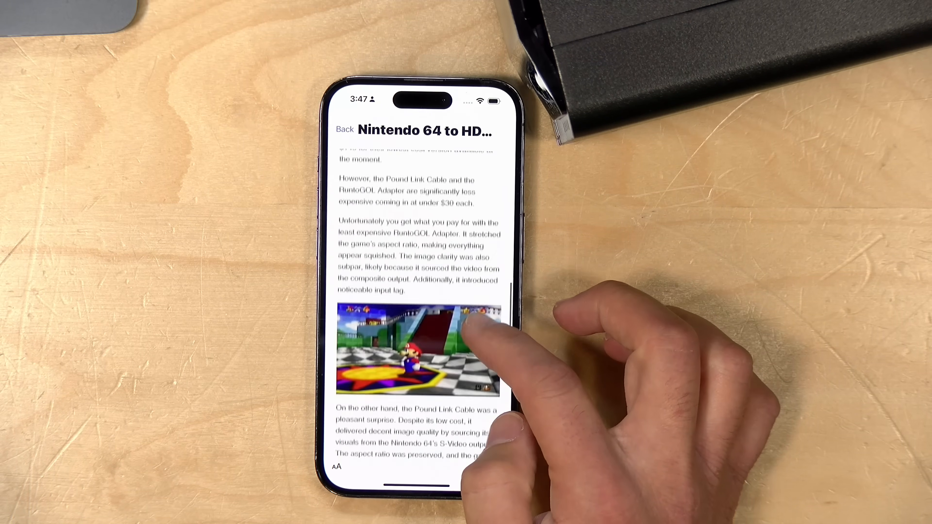
scroll(481, 348, "up", 2)
scroll(484, 348, "down", 4)
scroll(466, 367, "down", 3)
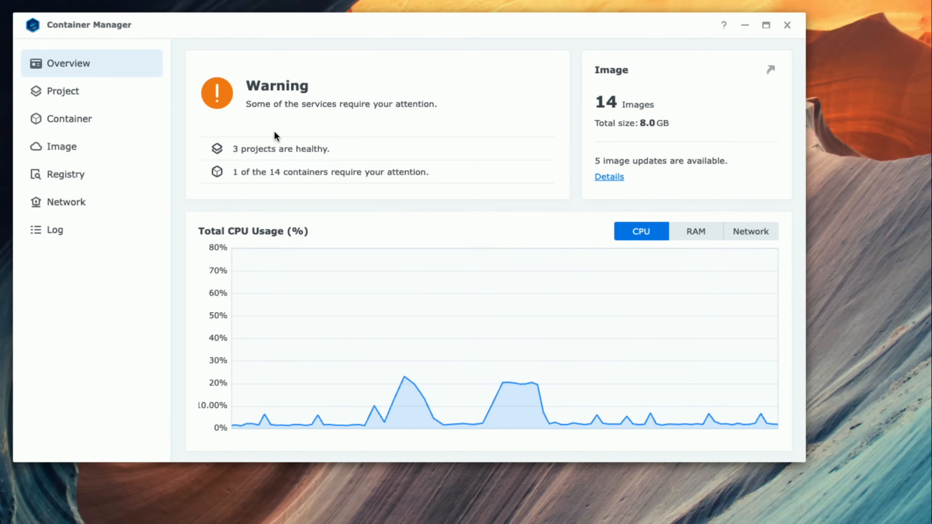
- In Synology Container Manager, review the project list and examine which container images have updates available
left_click(106, 95)
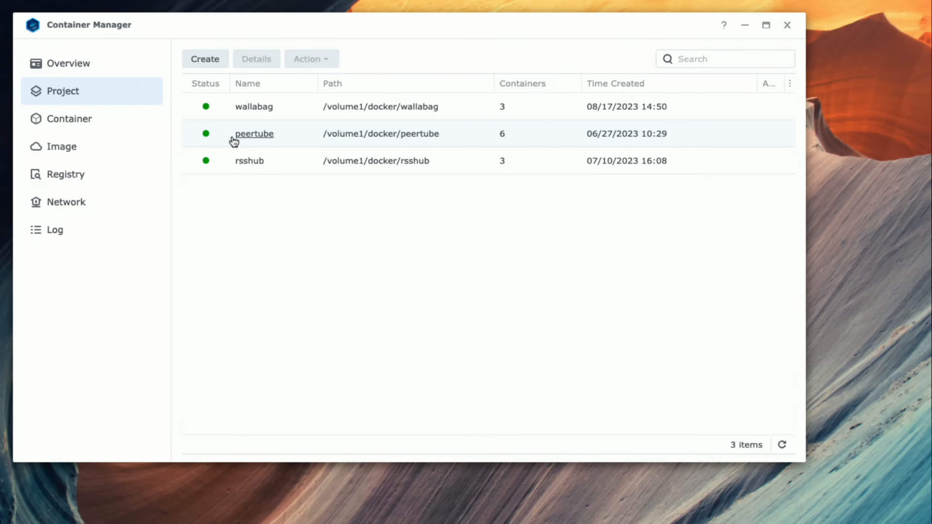
left_click(93, 63)
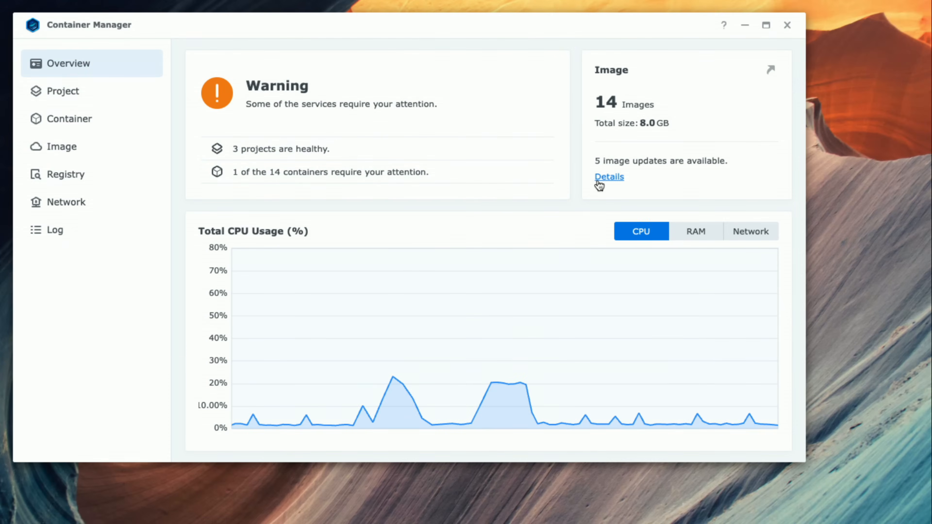
left_click(607, 179)
scroll(457, 230, "down", 1)
scroll(458, 232, "up", 1)
scroll(458, 231, "down", 1)
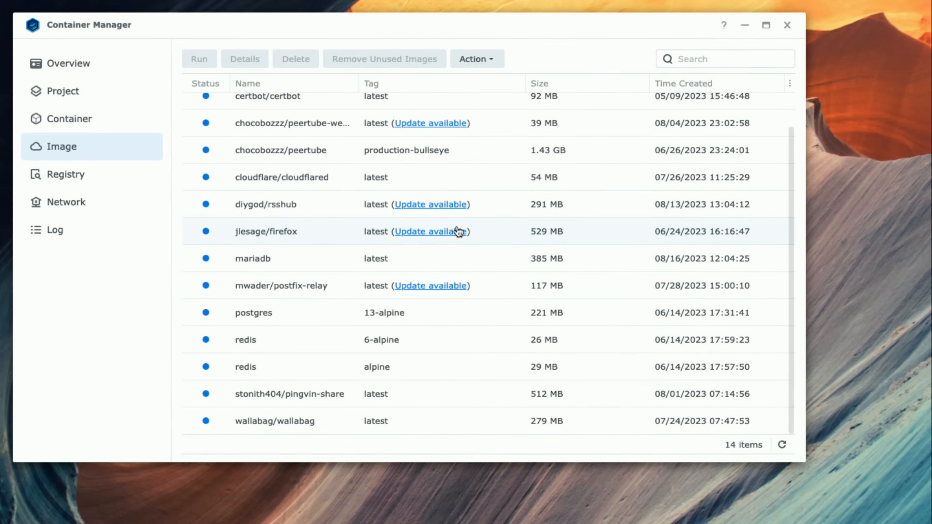
scroll(458, 231, "up", 1)
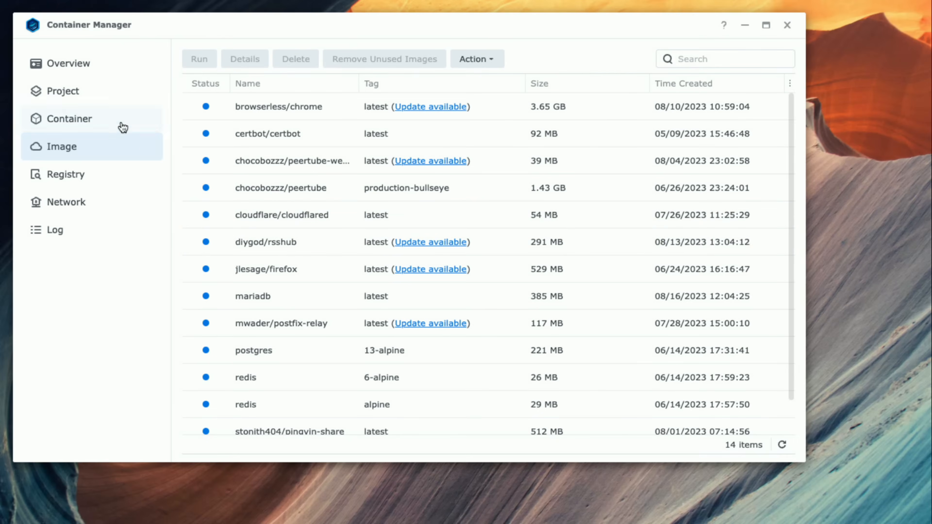
- Stop the rsshub project and dismiss its terminal output
left_click(97, 96)
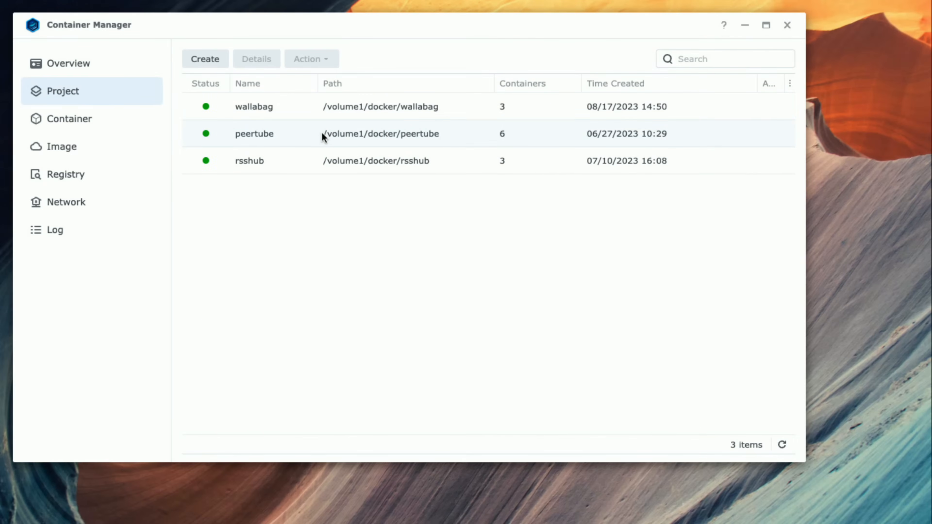
left_click(302, 162)
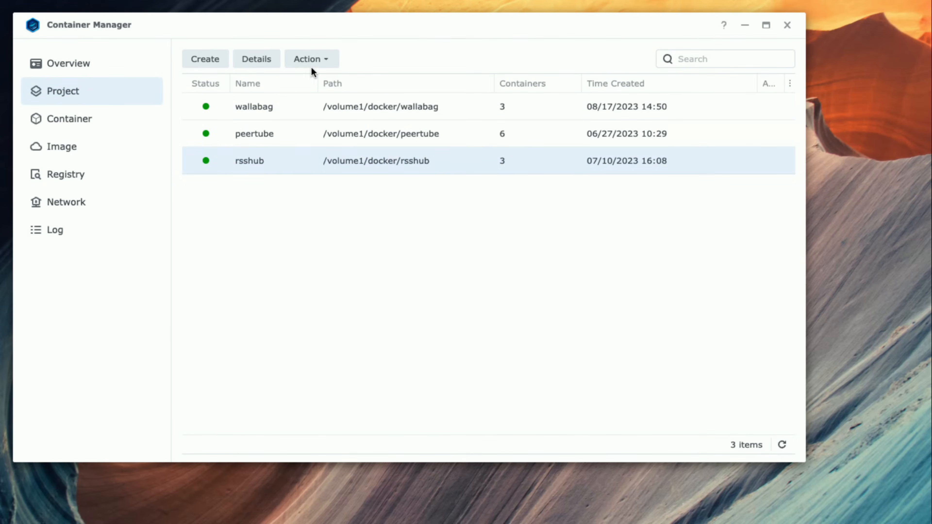
left_click(316, 63)
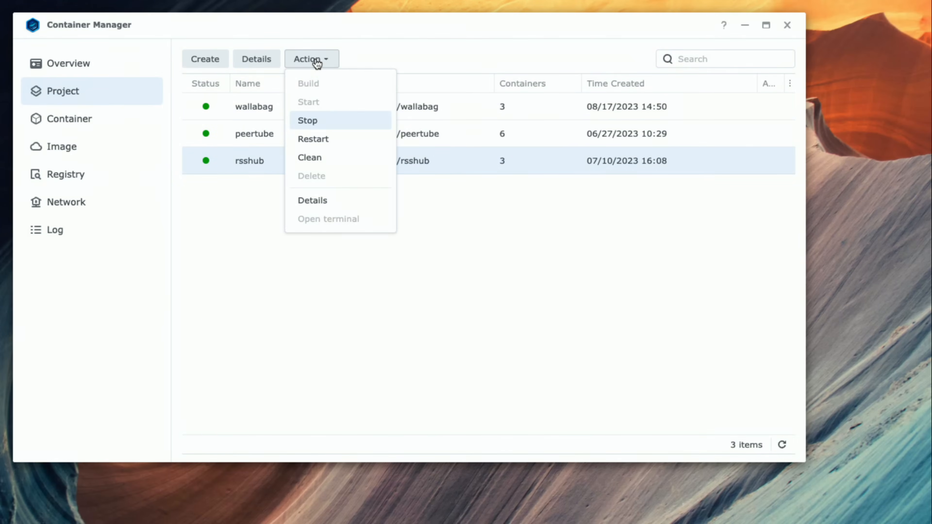
left_click(333, 121)
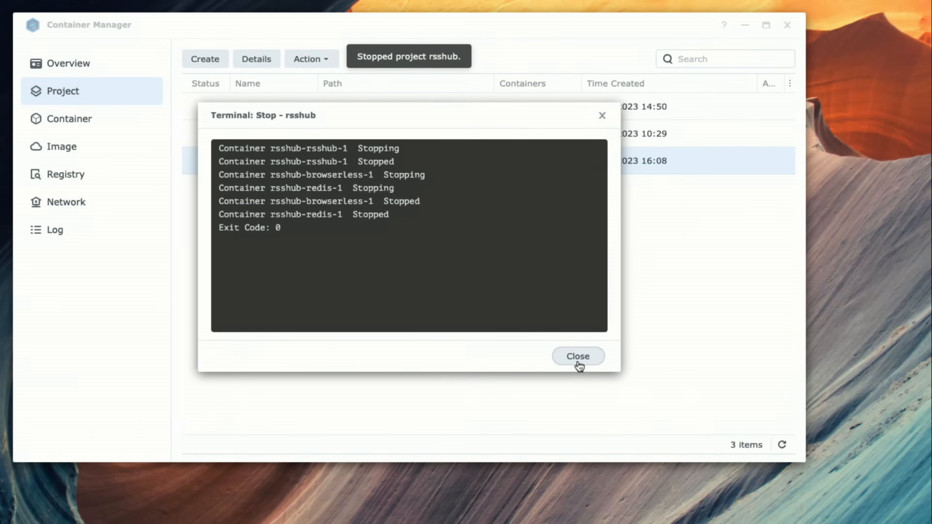
left_click(577, 360)
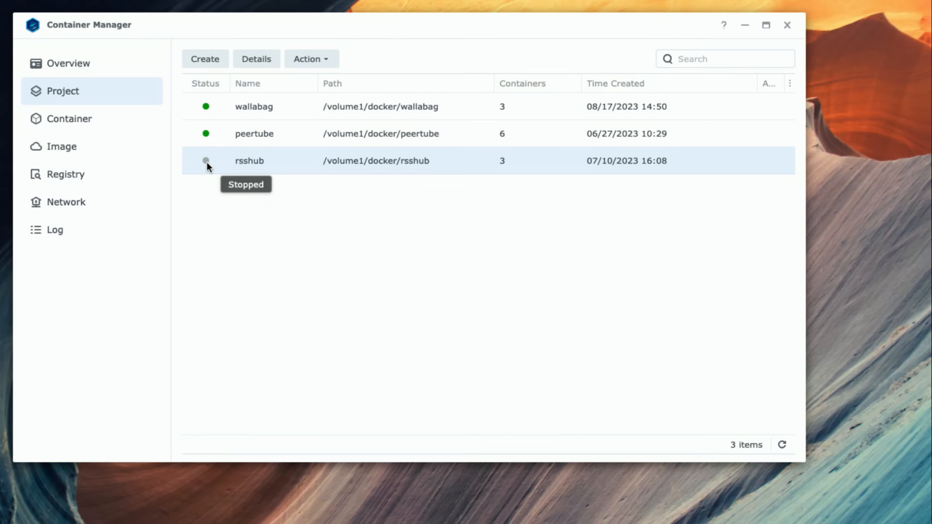
- Update the diygod/rsshub image to the new latest version and confirm the data-loss warning
left_click(96, 155)
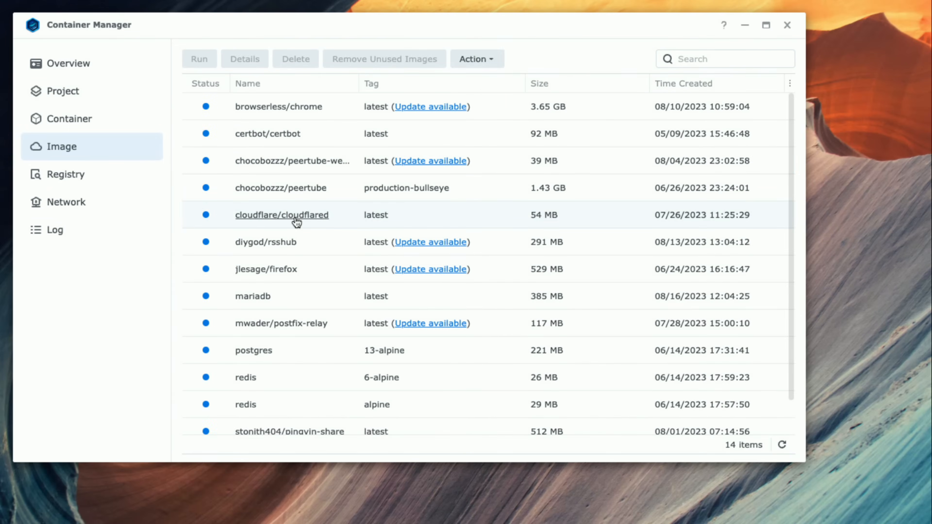
left_click(417, 243)
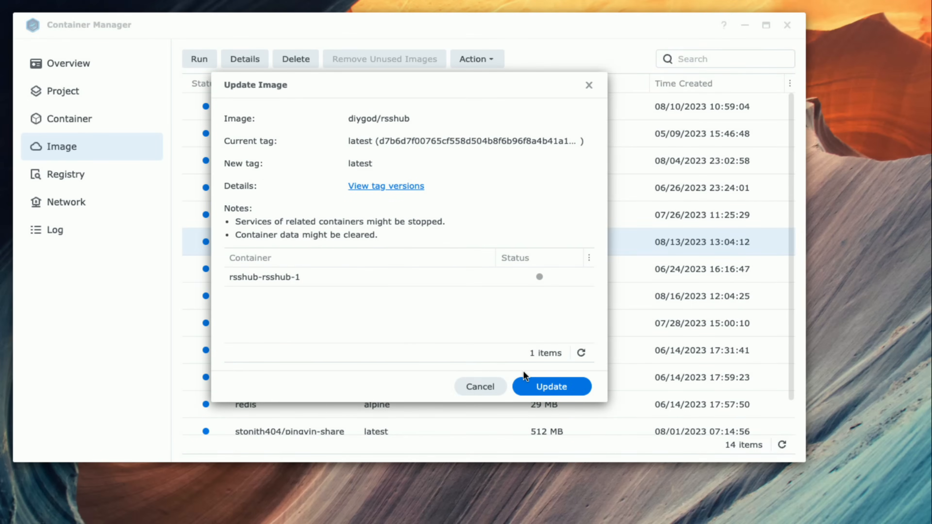
left_click(532, 382)
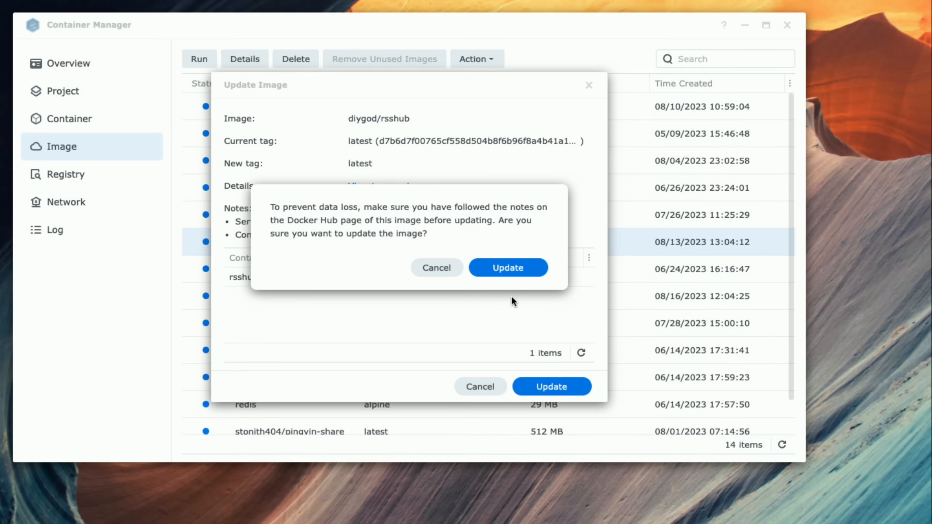
left_click(507, 268)
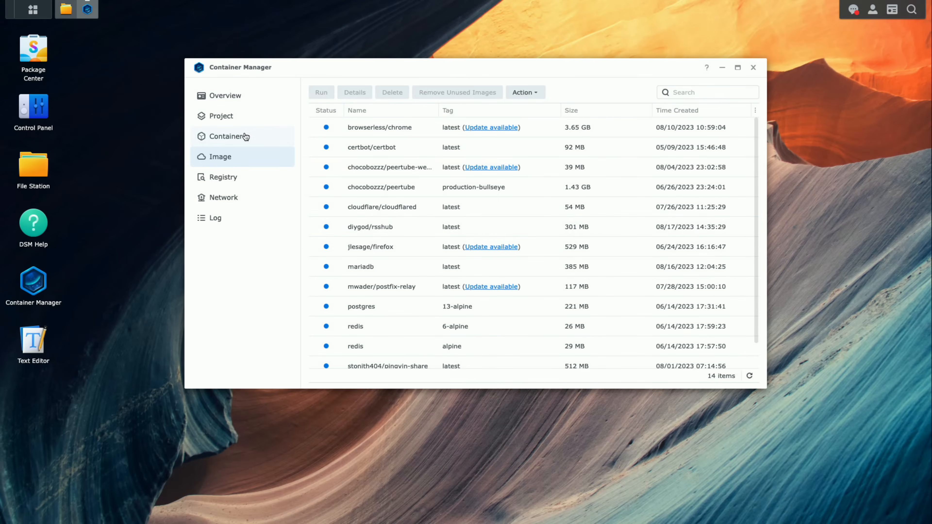
- Rebuild the stopped rsshub project so its containers run on the updated image, and dismiss the terminal output
left_click(246, 136)
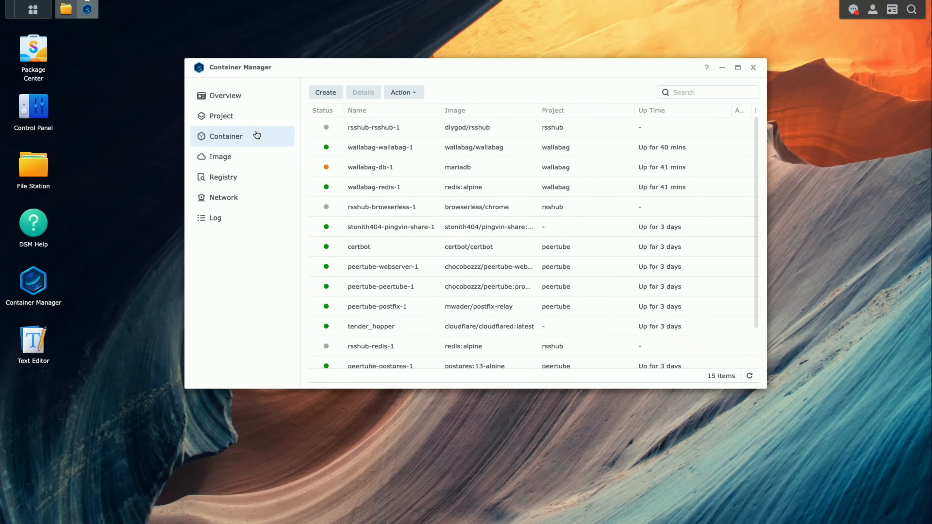
left_click(240, 117)
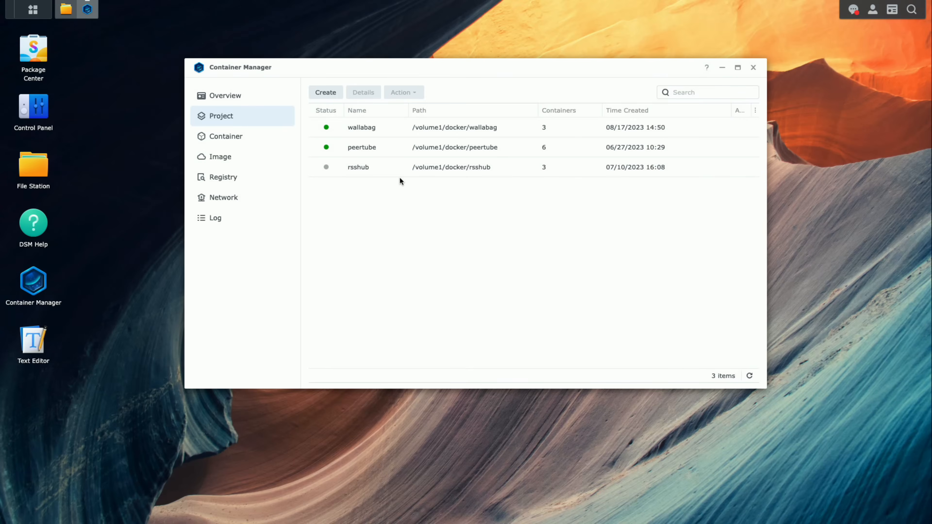
left_click(351, 168)
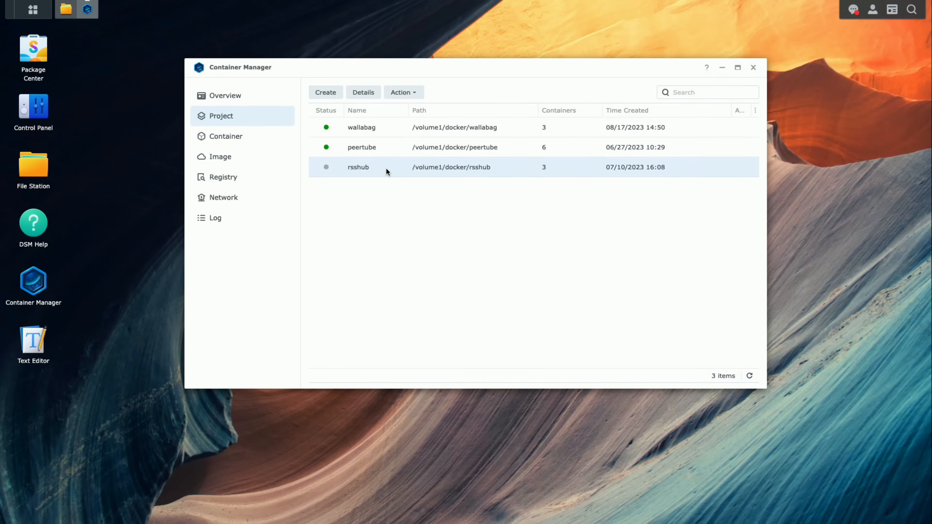
left_click(407, 95)
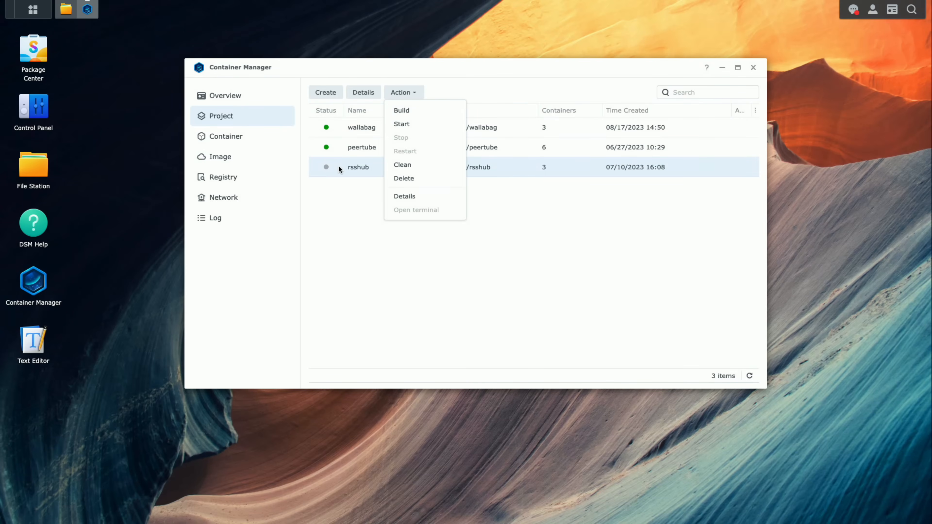
left_click(422, 112)
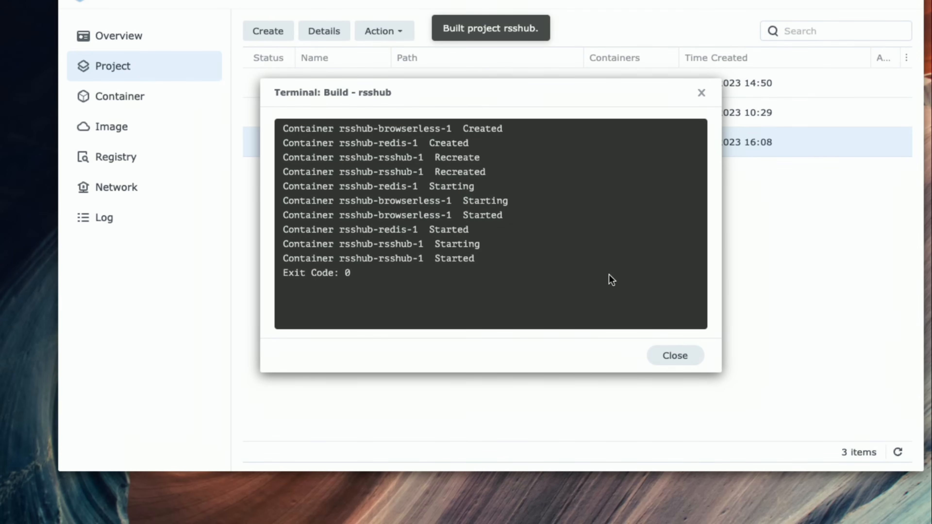
left_click(665, 358)
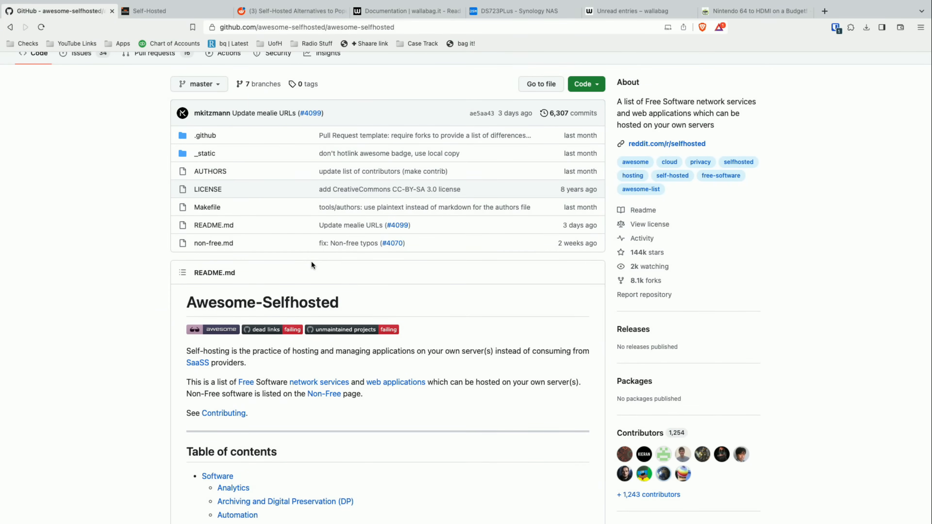
- Switch to the browser and skim the software categories in the Awesome-Selfhosted README on GitHub
scroll(311, 260, "down", 3)
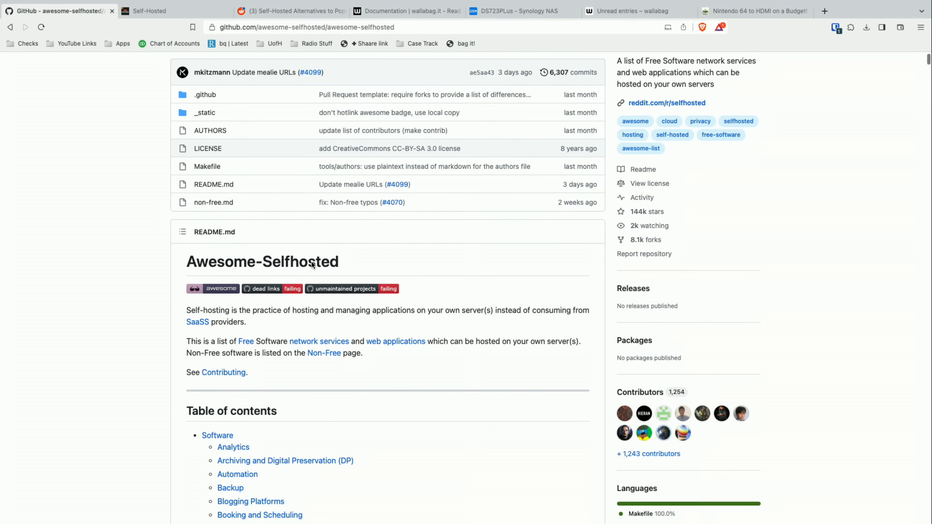
scroll(311, 260, "down", 10)
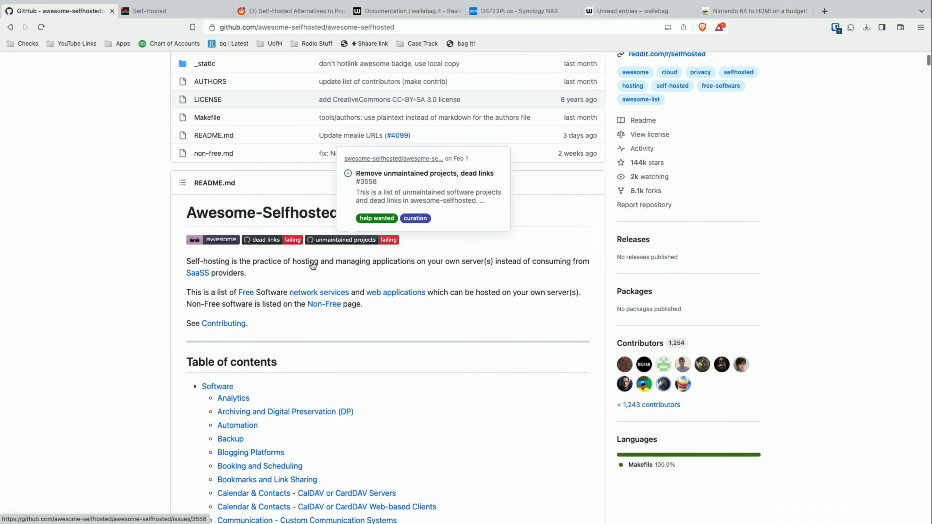
scroll(311, 260, "down", 10)
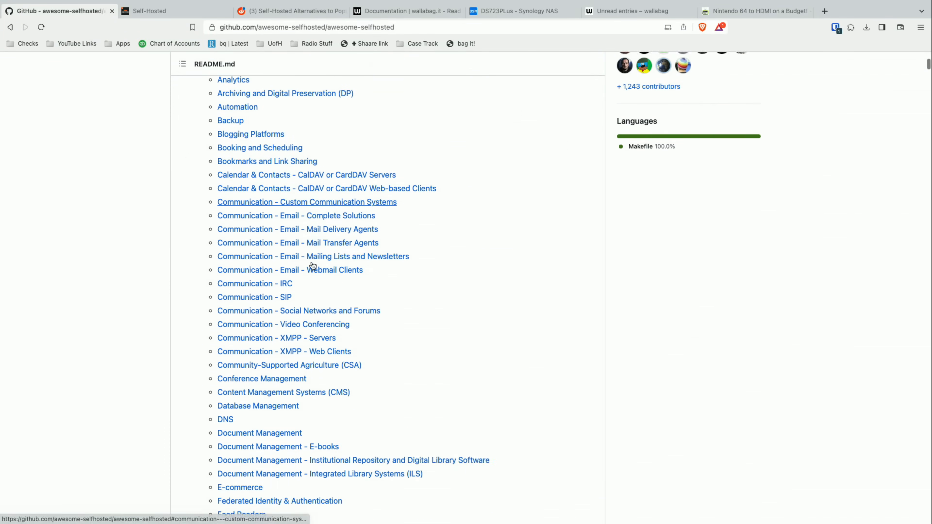
scroll(467, 253, "down", 20)
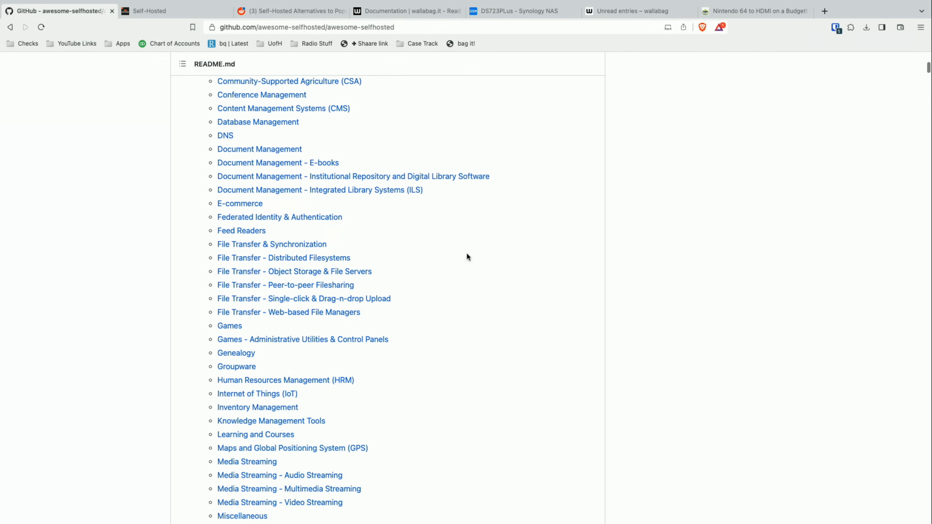
scroll(467, 254, "down", 20)
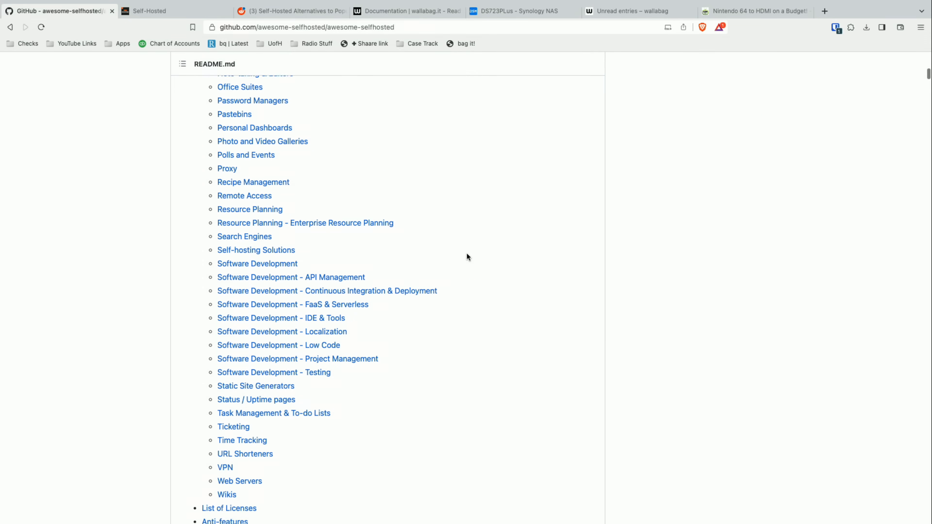
scroll(467, 253, "up", 20)
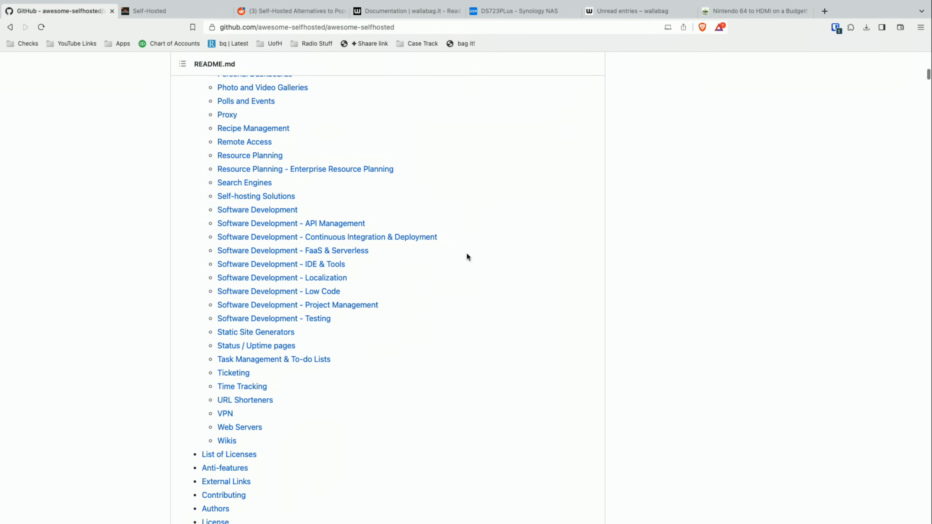
scroll(467, 253, "up", 20)
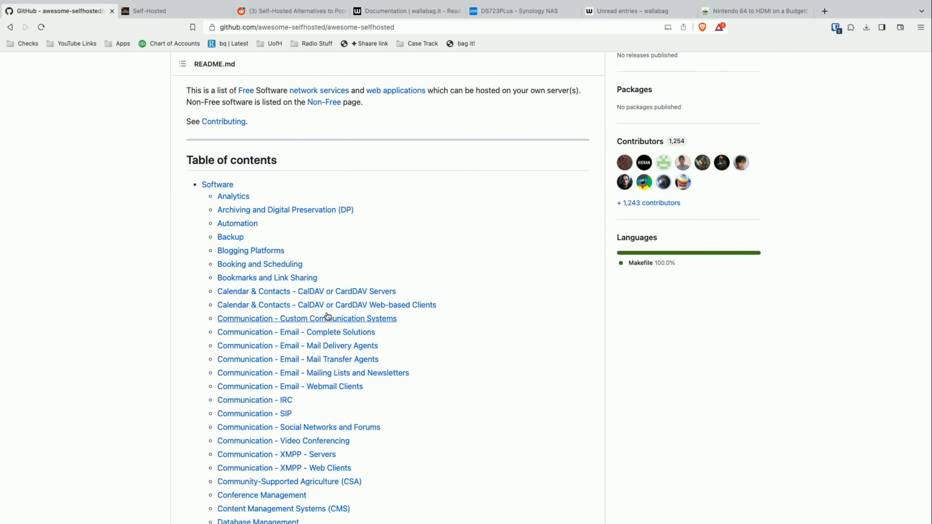
scroll(395, 300, "down", 7)
scroll(395, 299, "down", 3)
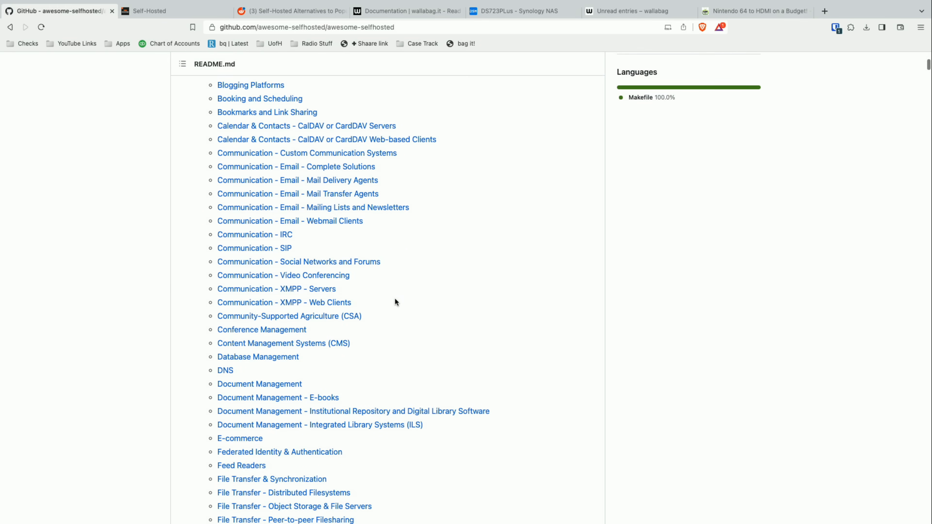
scroll(395, 298, "down", 3)
scroll(395, 298, "down", 4)
scroll(395, 298, "down", 8)
scroll(395, 298, "up", 12)
scroll(395, 298, "up", 20)
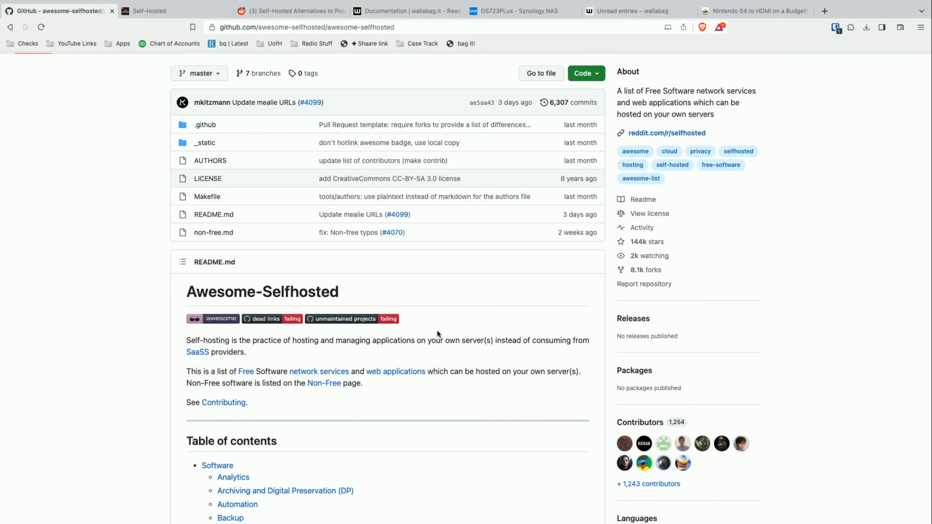
scroll(440, 334, "down", 3)
scroll(442, 336, "up", 3)
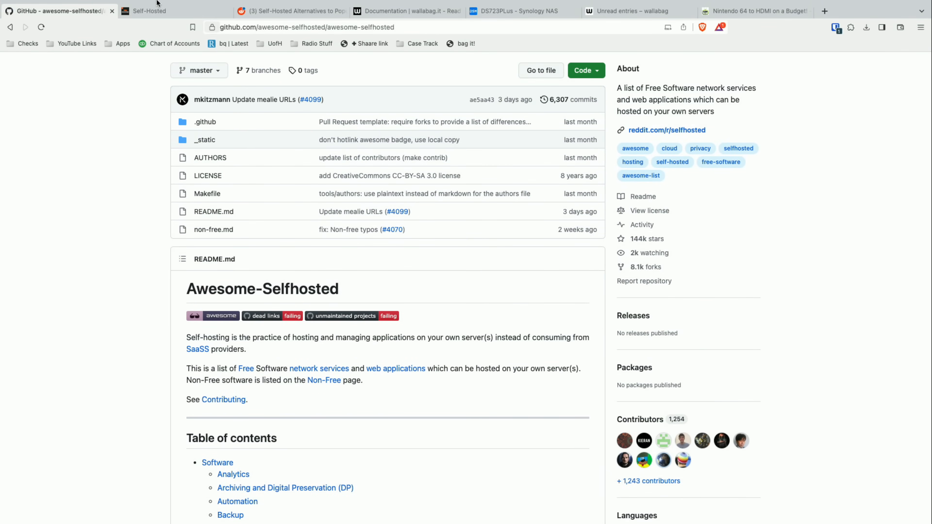
- Show the Self-Hosted podcast site at selfhosted.show and look over its show description and episode list
mouse_move(160, 13)
left_click(161, 32)
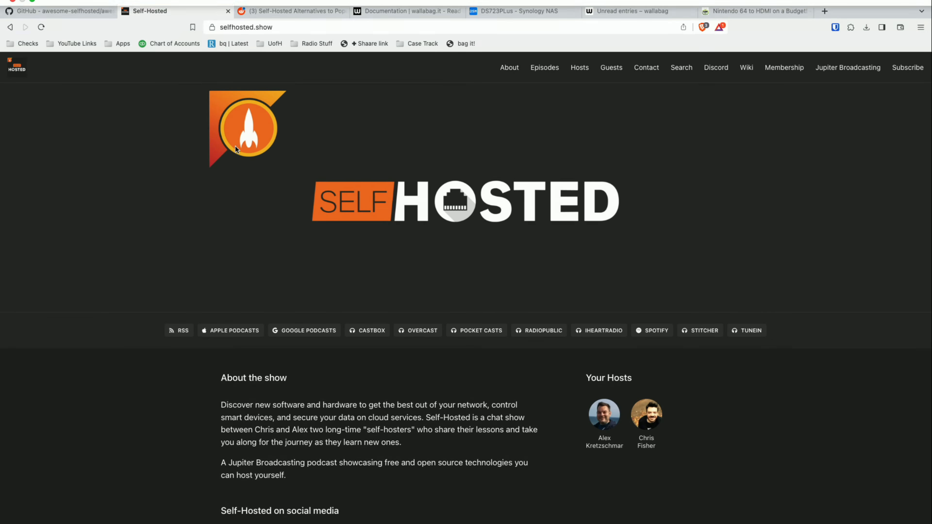
scroll(254, 190, "down", 1)
scroll(254, 190, "up", 1)
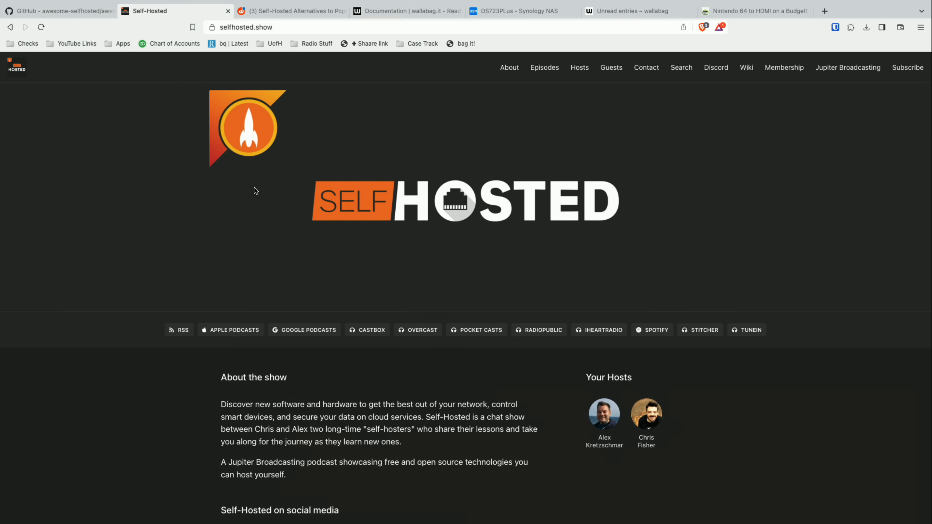
scroll(461, 336, "down", 5)
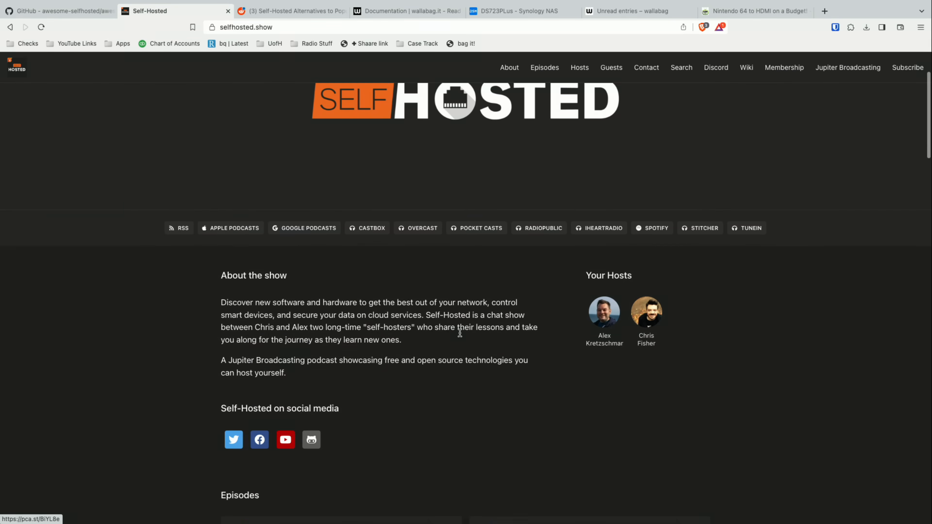
scroll(461, 336, "down", 1)
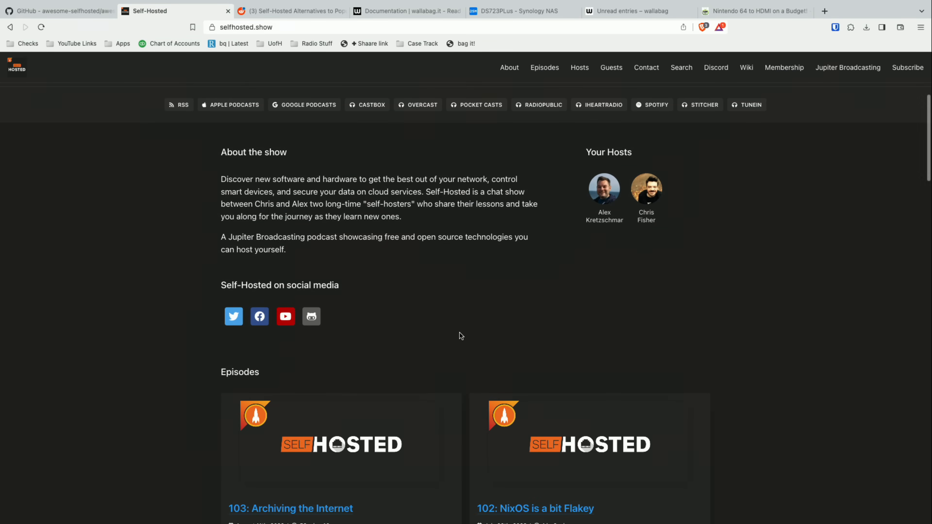
- Examine the topic tags of the recent Self-Hosted podcast episodes and return to the show description
scroll(461, 336, "down", 5)
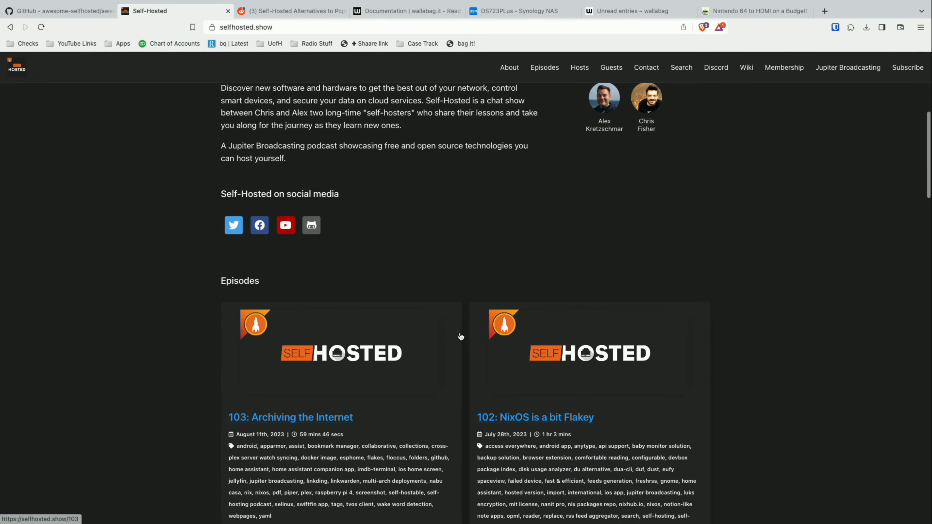
scroll(461, 337, "down", 2)
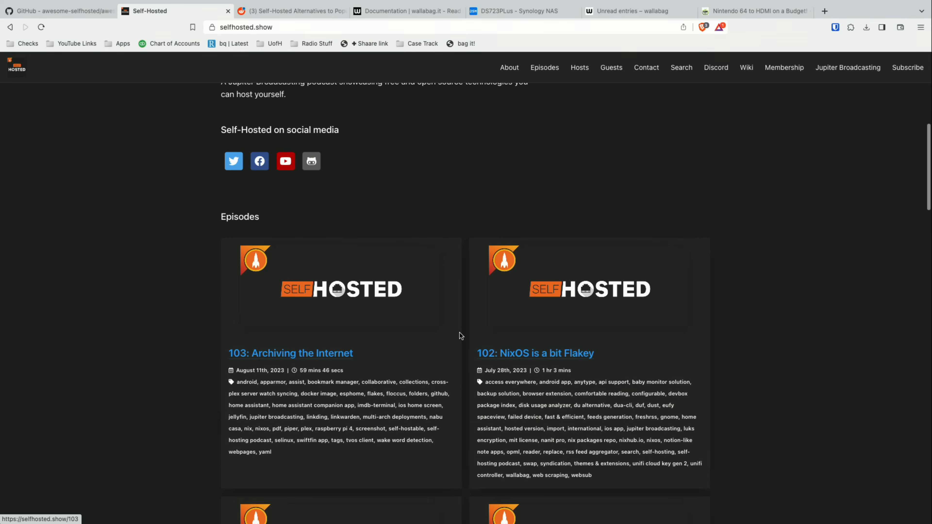
scroll(462, 333, "down", 1)
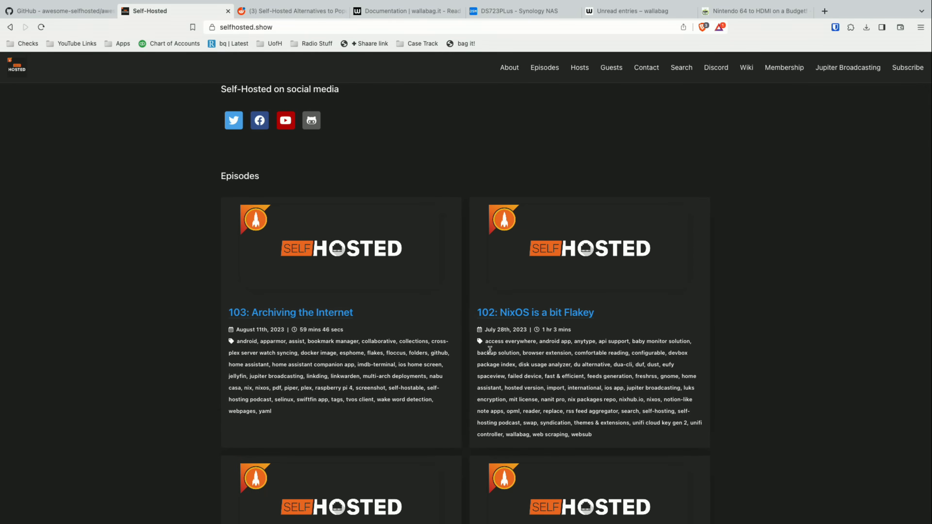
scroll(489, 350, "down", 6)
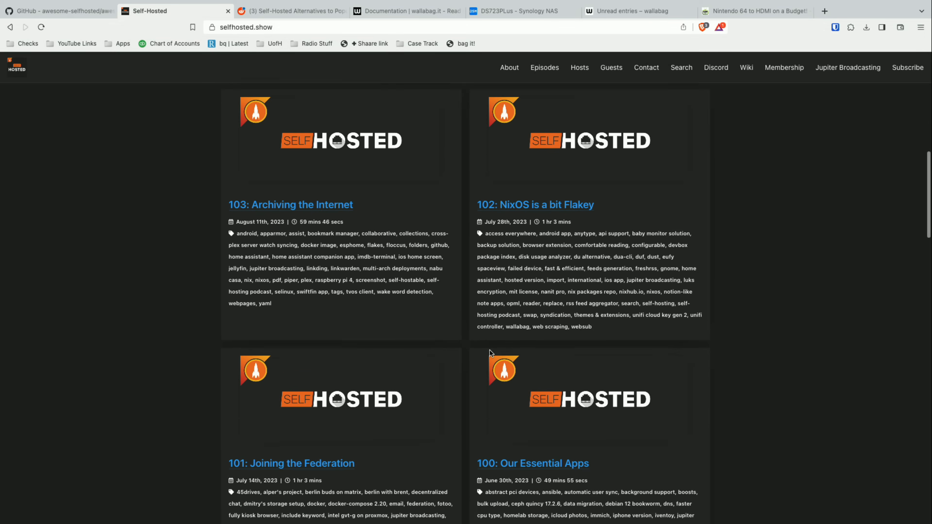
scroll(492, 353, "up", 15)
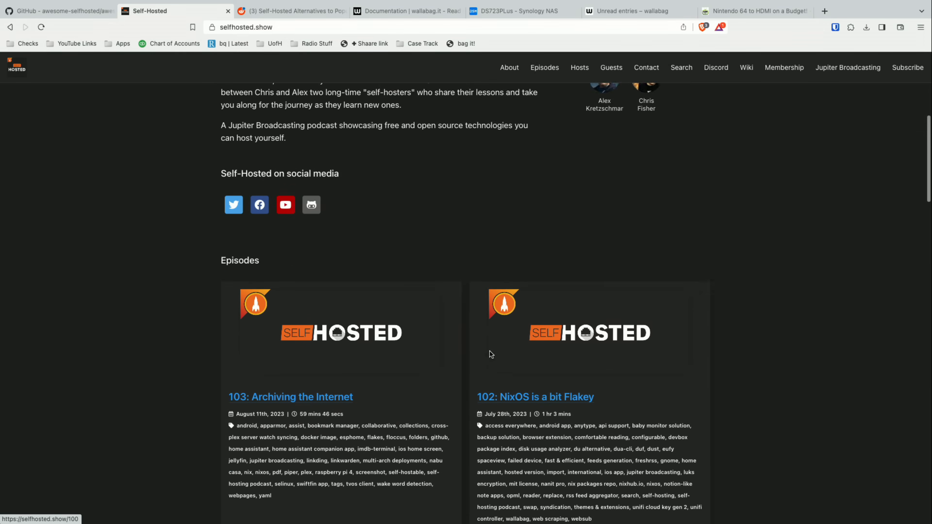
scroll(492, 354, "up", 2)
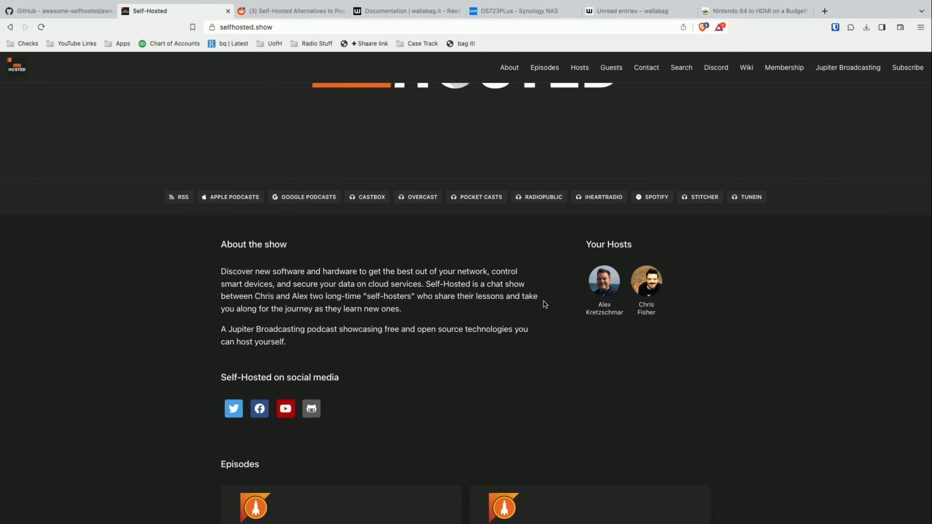
- Show the r/selfhosted community on Reddit and skim its list of hot posts
left_click(290, 11)
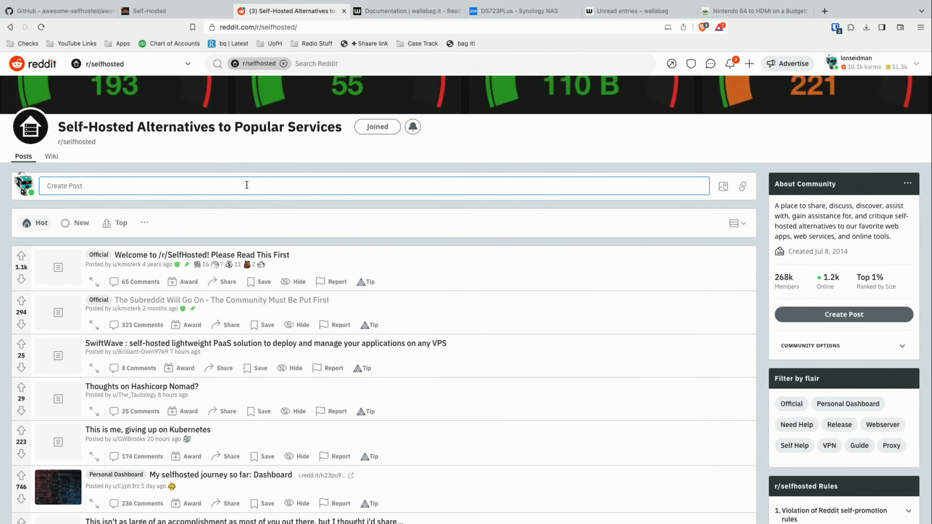
scroll(147, 149, "down", 1)
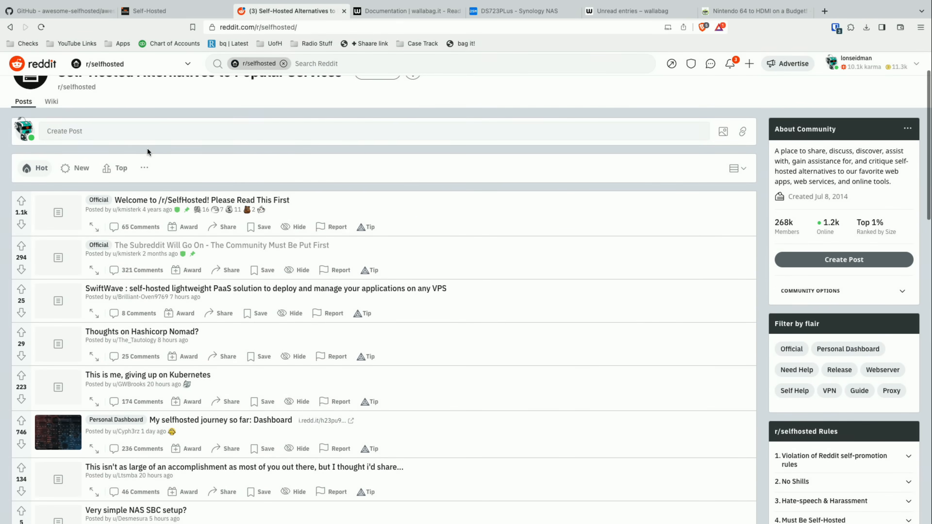
scroll(147, 149, "up", 1)
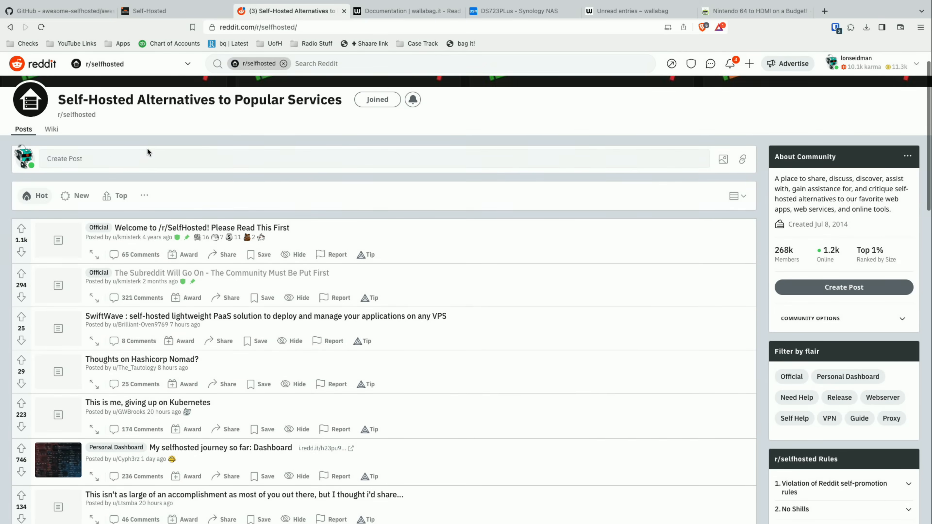